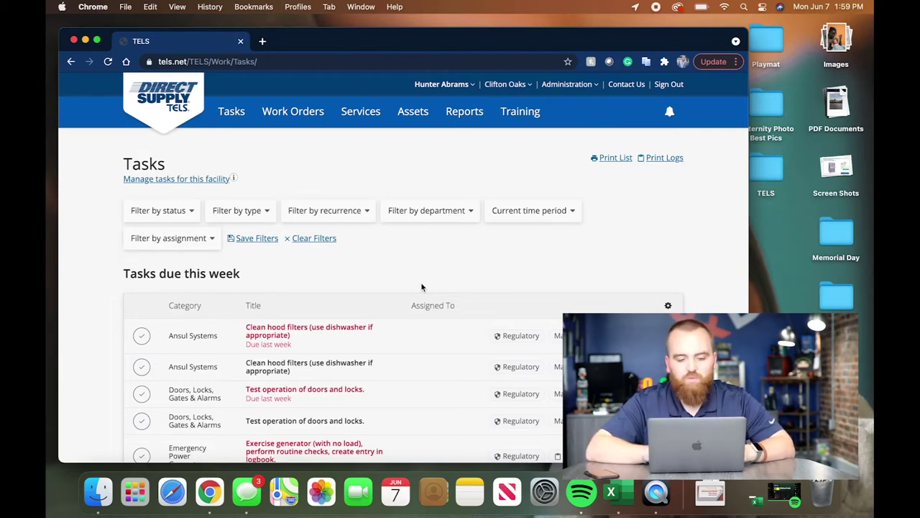
pyautogui.scroll(-1, 421, 282)
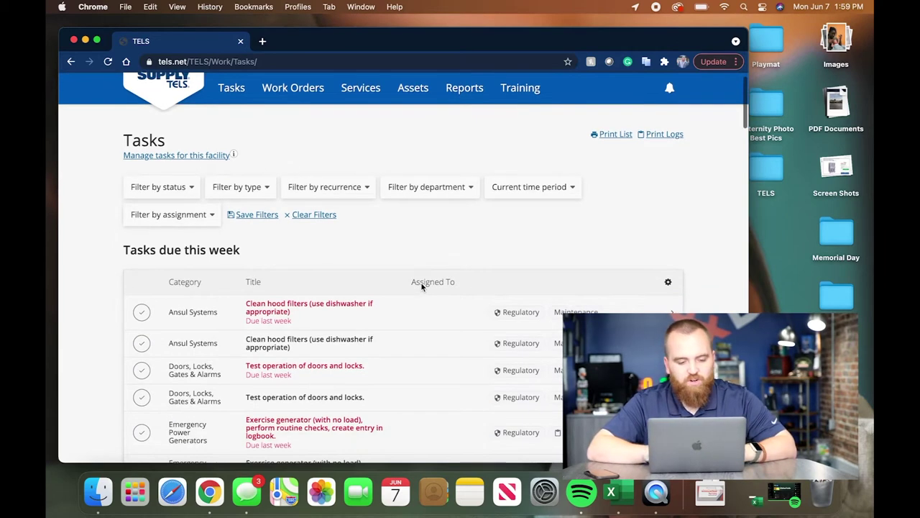
pyautogui.scroll(-1, 421, 282)
pyautogui.scroll(-1, 421, 282)
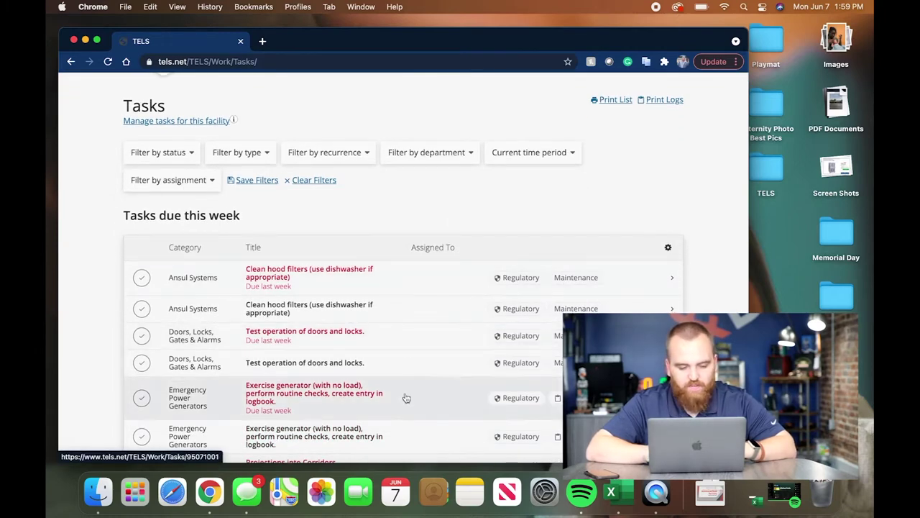
pyautogui.scroll(-2, 406, 398)
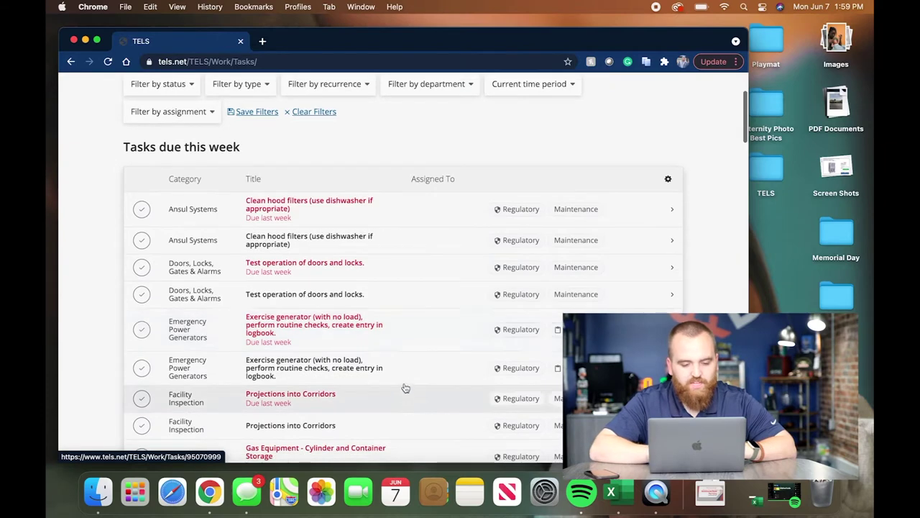
# - Open the generator exercise task and expand, then collapse, its E0041 and K918 tag descriptions
pyautogui.click(395, 338)
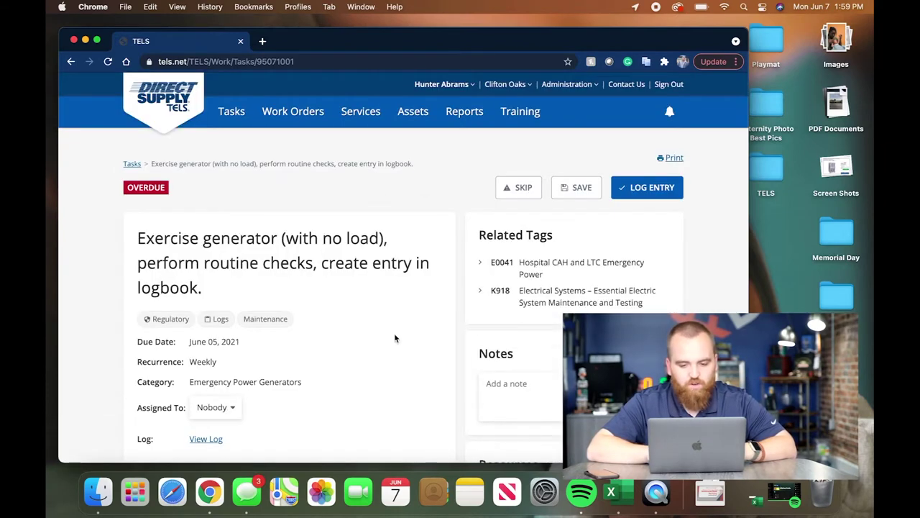
pyautogui.scroll(-2, 363, 327)
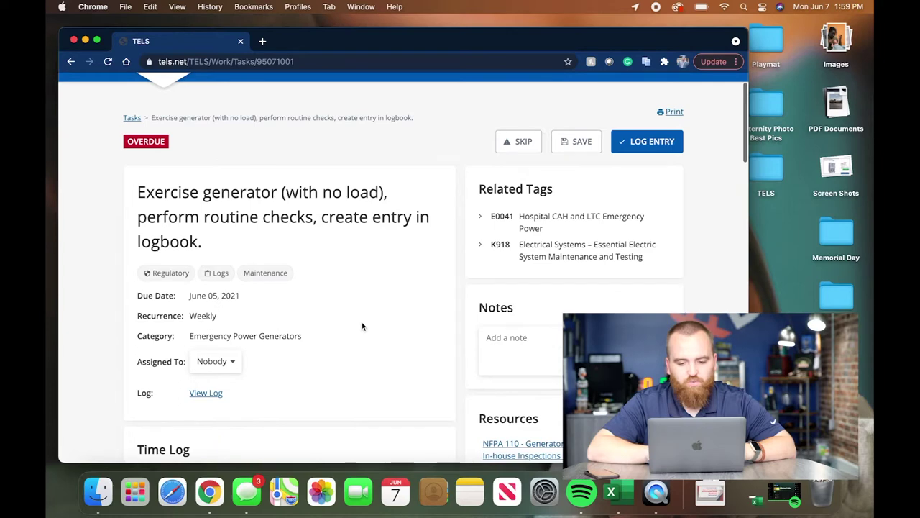
pyautogui.click(482, 218)
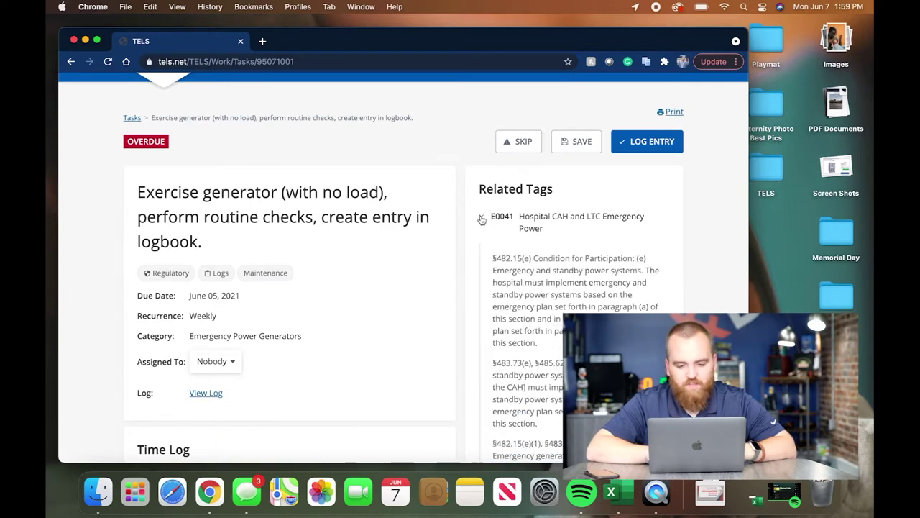
pyautogui.click(482, 244)
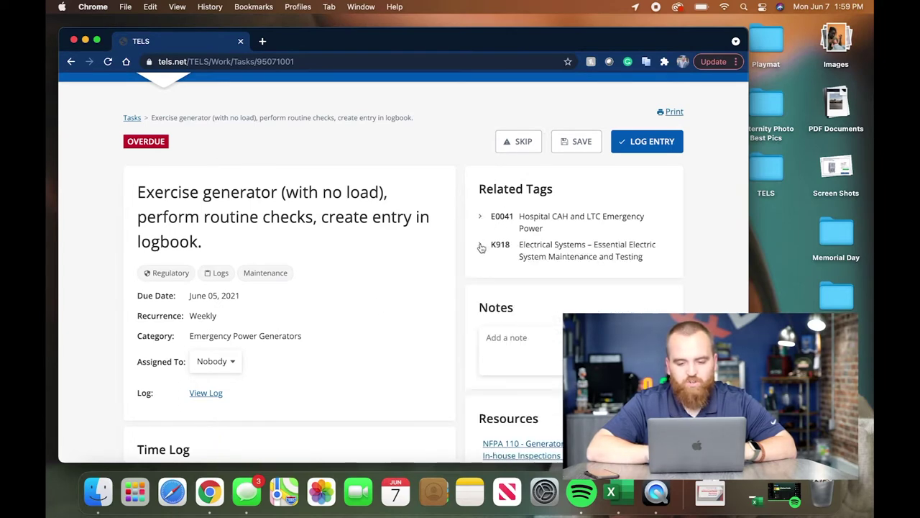
pyautogui.click(482, 245)
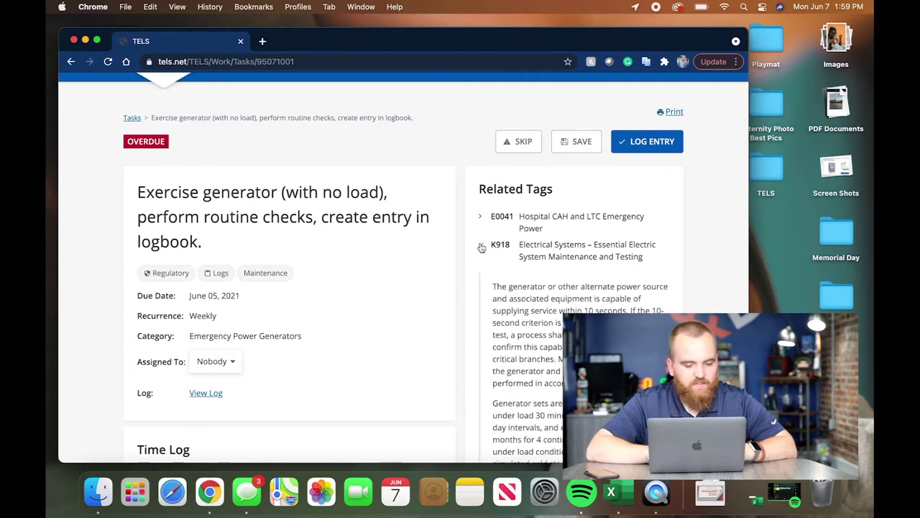
pyautogui.click(482, 246)
pyautogui.scroll(-3, 365, 313)
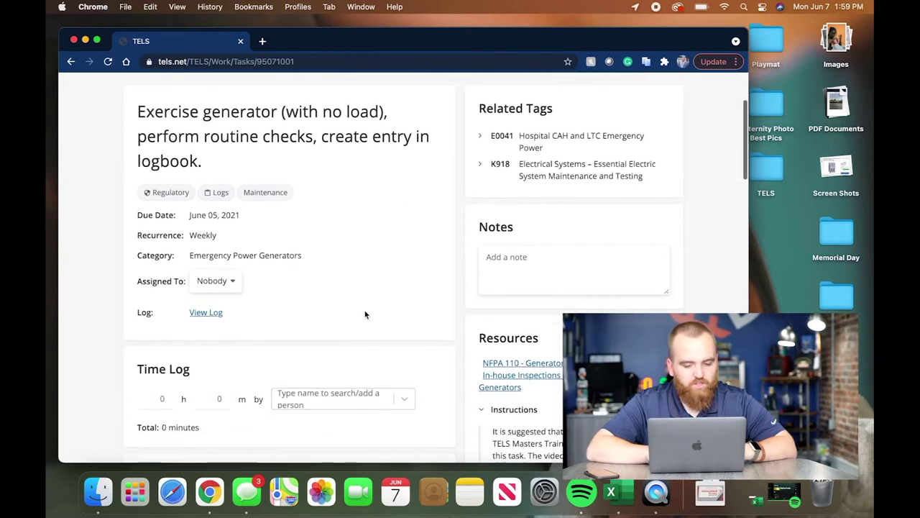
pyautogui.scroll(-3, 365, 313)
pyautogui.scroll(-2, 365, 313)
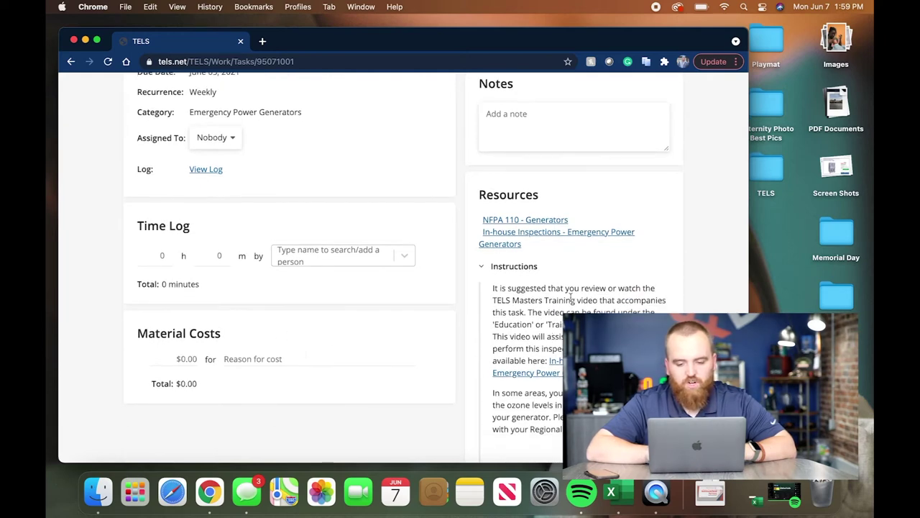
pyautogui.scroll(-3, 553, 344)
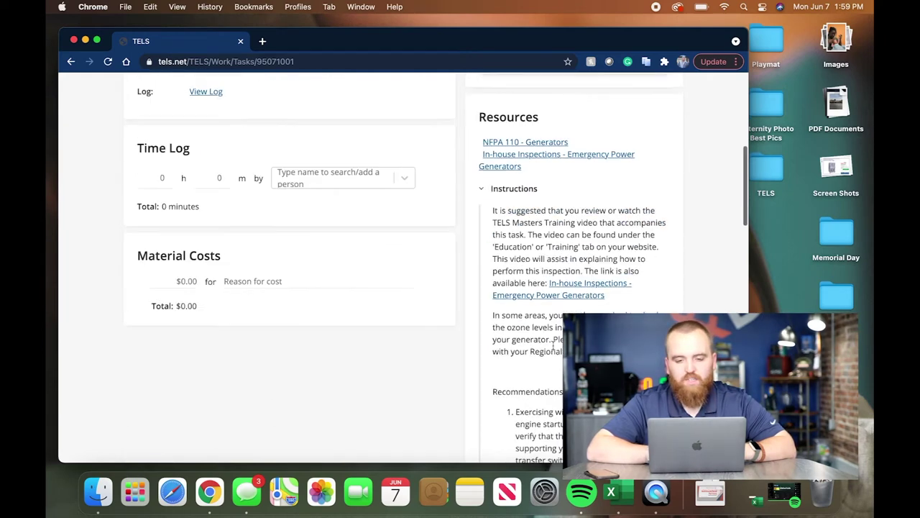
pyautogui.scroll(-3, 553, 344)
pyautogui.scroll(-3, 553, 343)
pyautogui.scroll(-3, 553, 344)
pyautogui.scroll(-4, 553, 344)
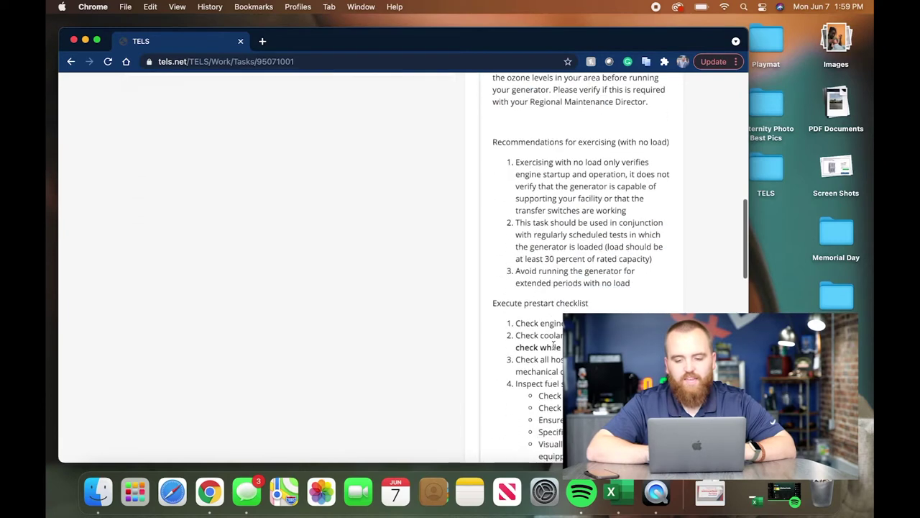
pyautogui.scroll(-4, 553, 343)
pyautogui.scroll(-4, 553, 343)
pyautogui.scroll(-3, 553, 344)
pyautogui.scroll(-4, 553, 344)
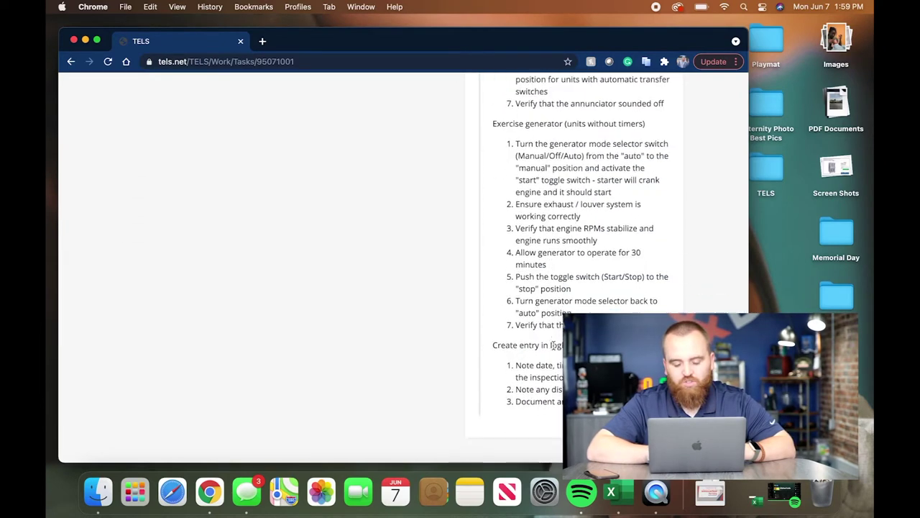
pyautogui.scroll(-4, 553, 344)
pyautogui.scroll(-2, 553, 343)
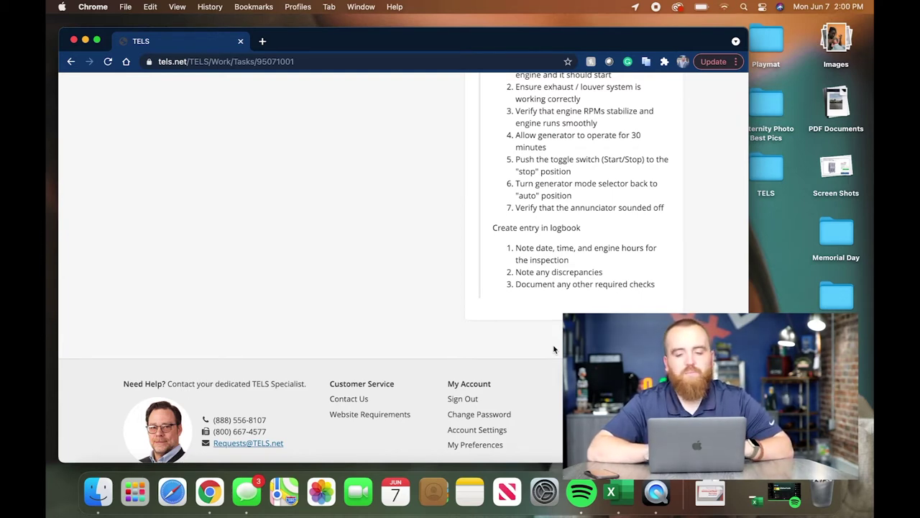
pyautogui.scroll(5, 553, 349)
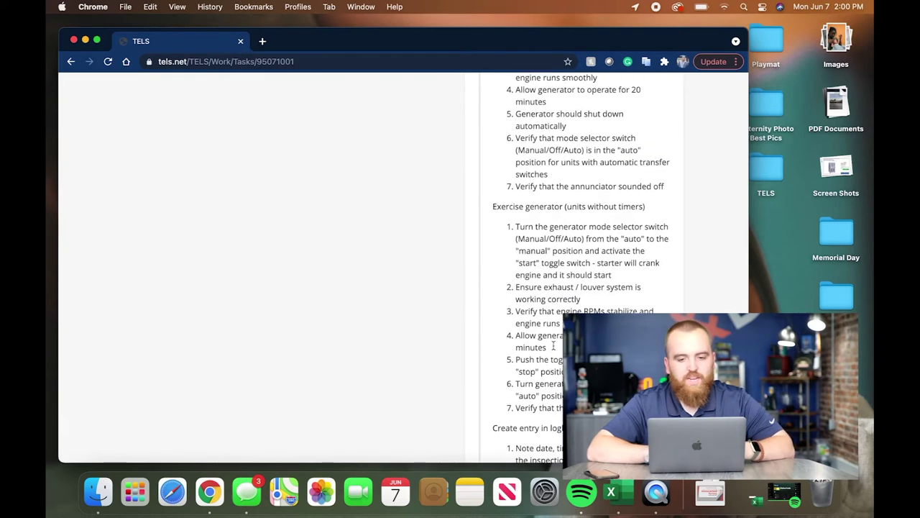
pyautogui.scroll(5, 554, 350)
pyautogui.scroll(2, 554, 343)
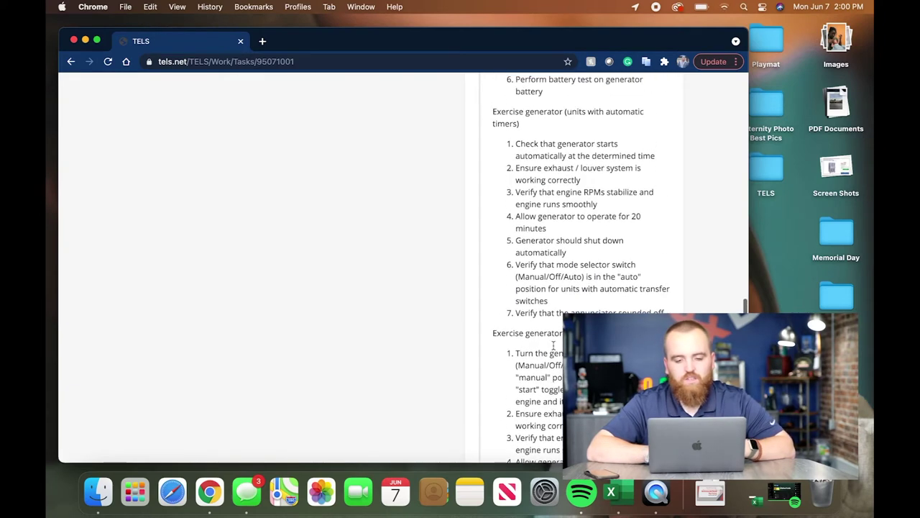
pyautogui.scroll(4, 554, 349)
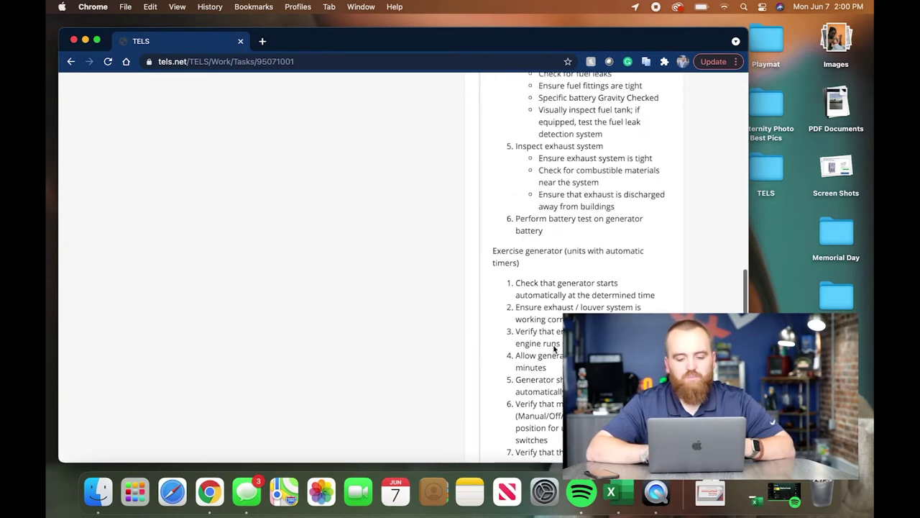
pyautogui.scroll(3, 554, 349)
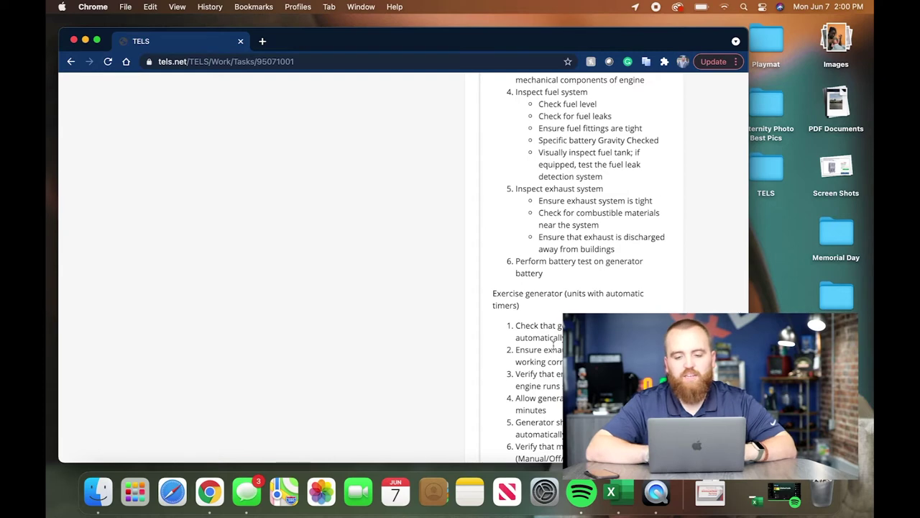
pyautogui.scroll(5, 553, 343)
pyautogui.scroll(5, 553, 344)
pyautogui.scroll(5, 554, 344)
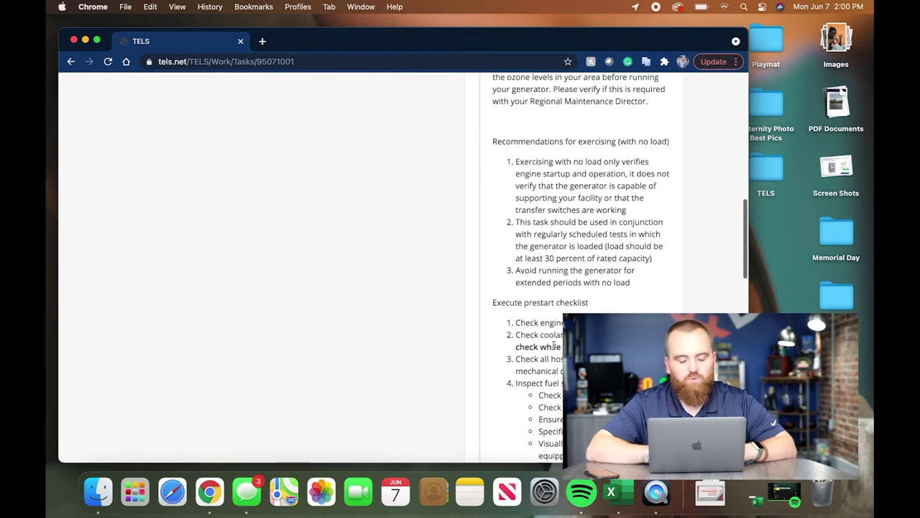
pyautogui.scroll(5, 554, 344)
pyautogui.scroll(3, 554, 348)
pyautogui.scroll(5, 554, 348)
pyautogui.scroll(3, 554, 348)
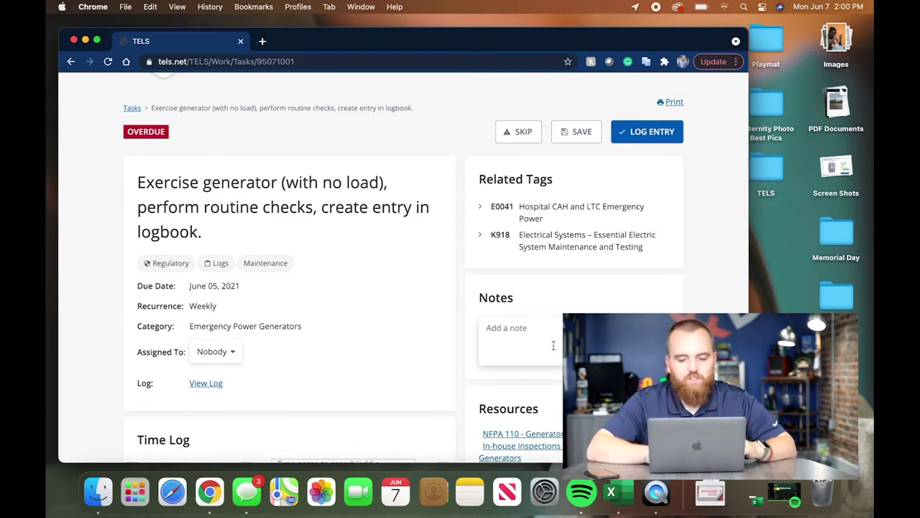
pyautogui.scroll(3, 528, 252)
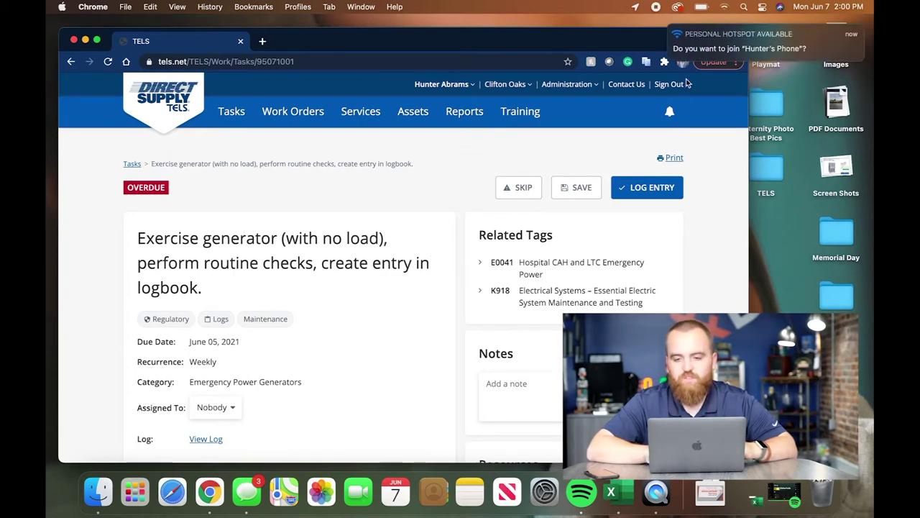
pyautogui.click(852, 34)
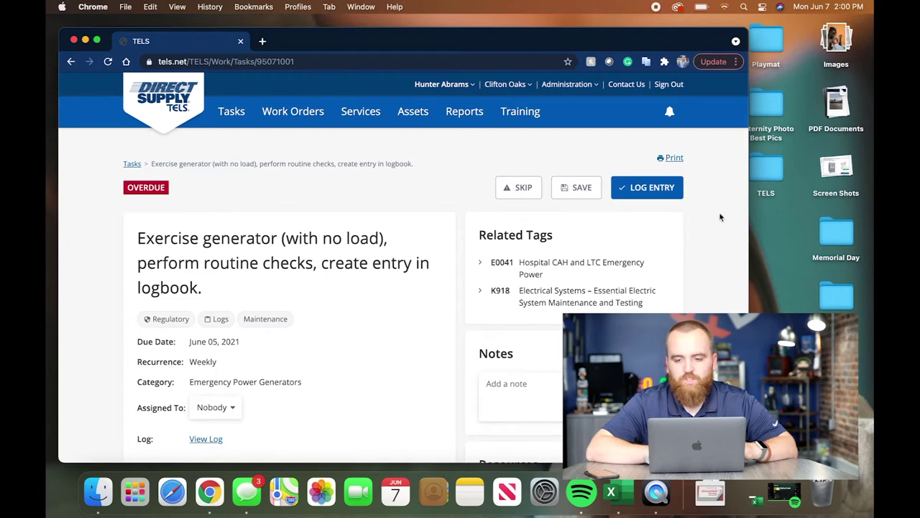
pyautogui.click(725, 7)
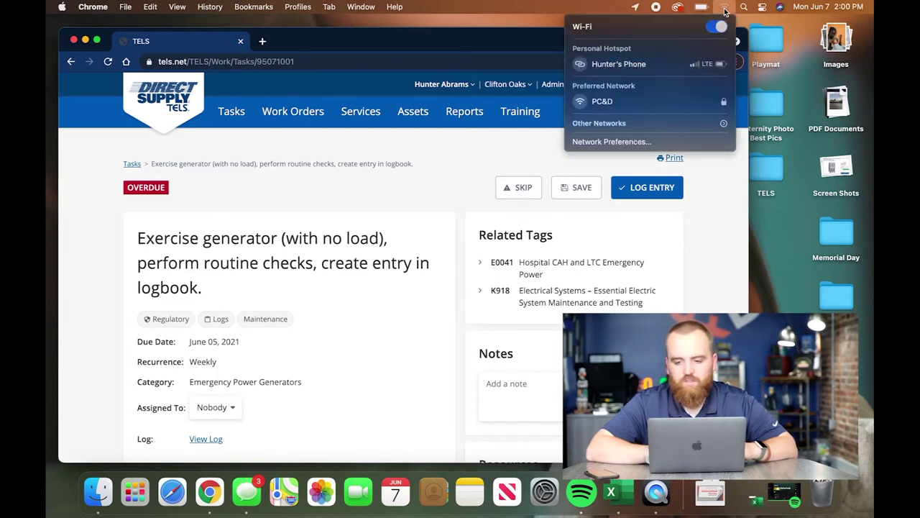
pyautogui.click(705, 98)
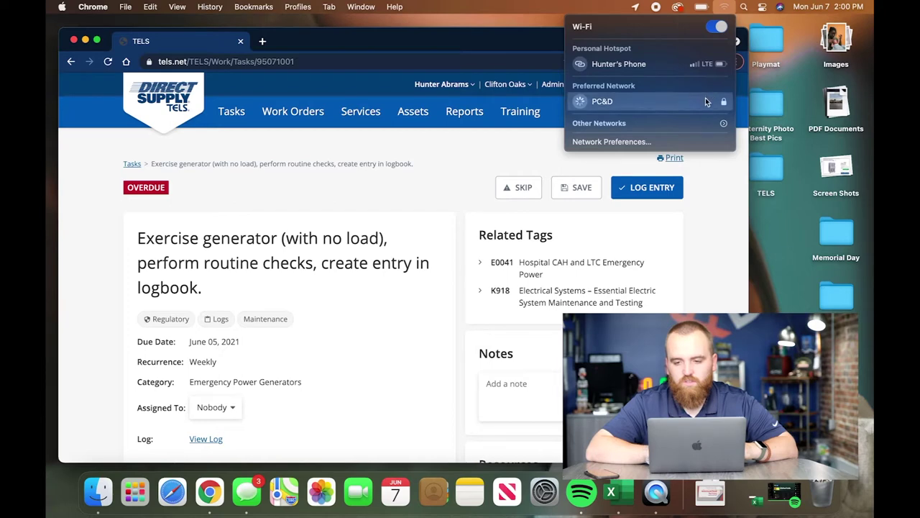
pyautogui.click(737, 269)
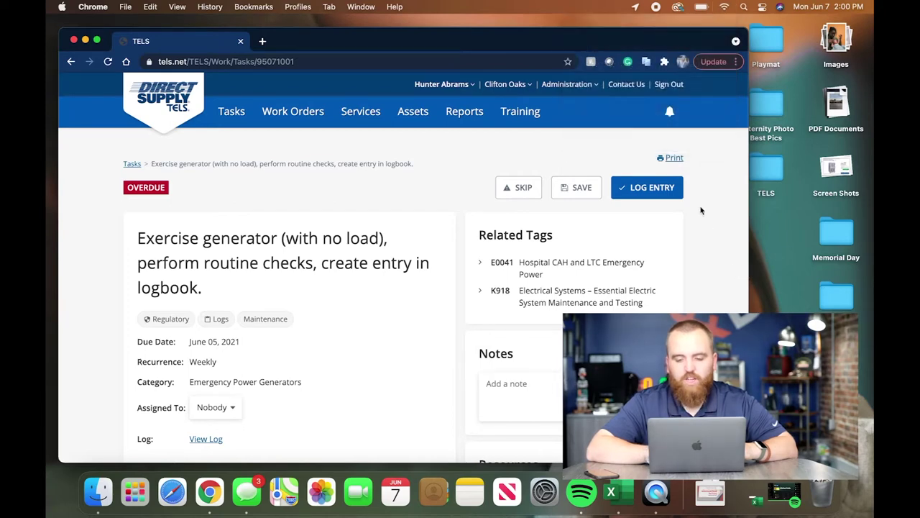
pyautogui.click(645, 191)
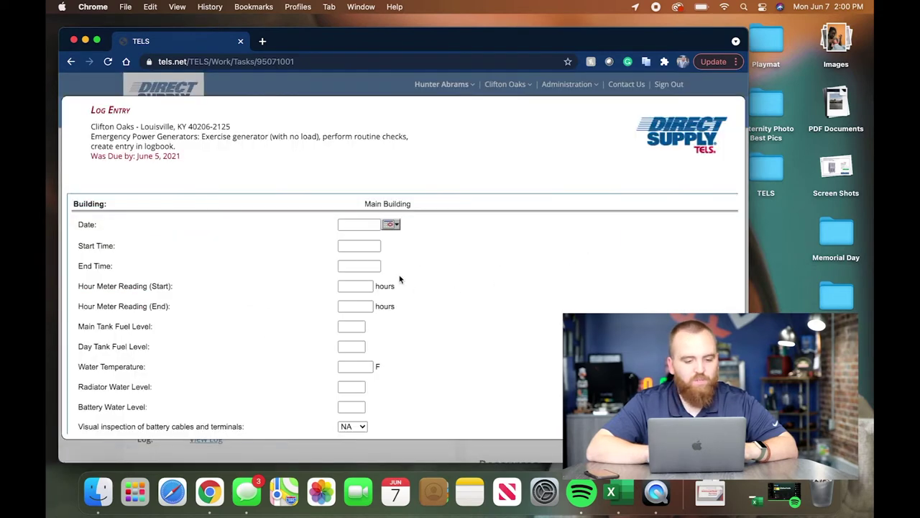
# - Pick the log entry date and enter the 1:30 PM start and 1:55PM end times
pyautogui.click(393, 227)
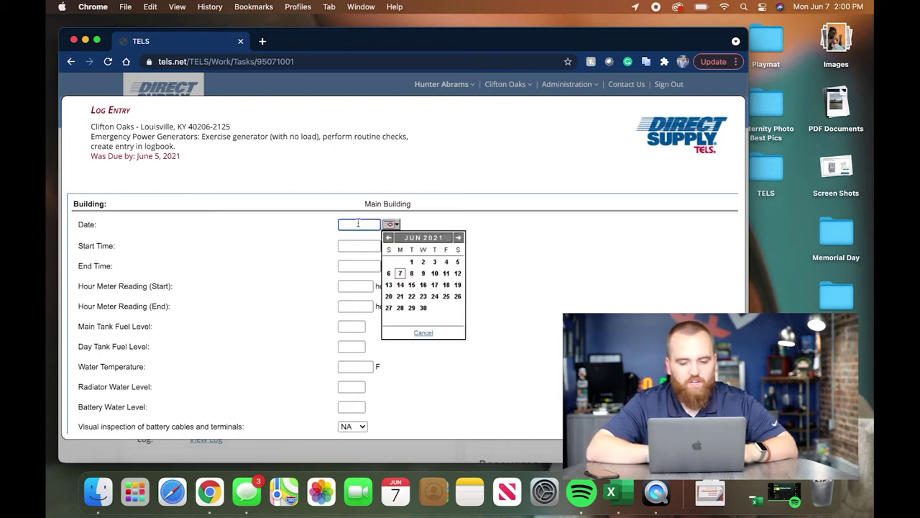
pyautogui.click(401, 273)
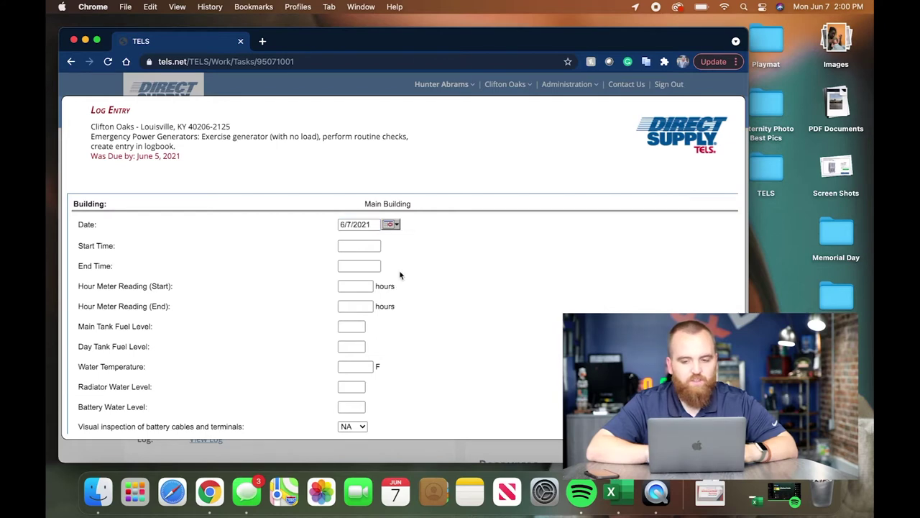
pyautogui.click(358, 245)
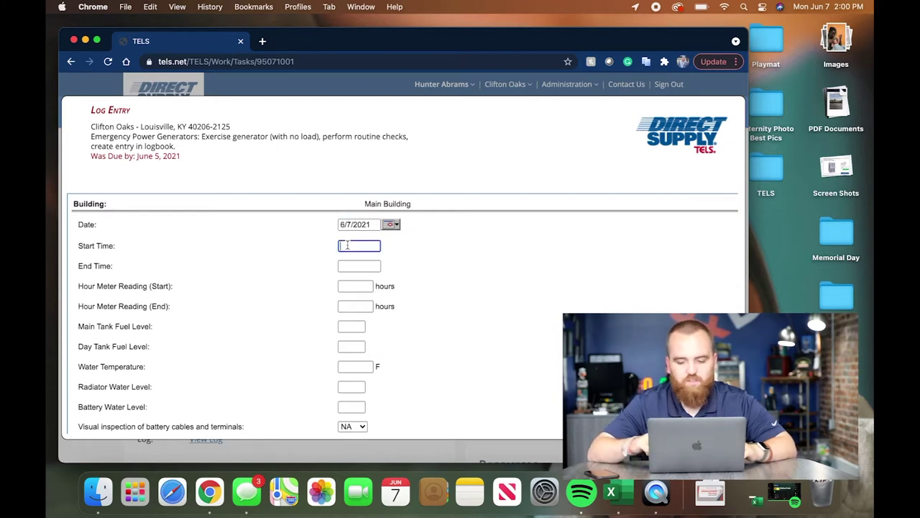
pyautogui.write('1:30 PM')
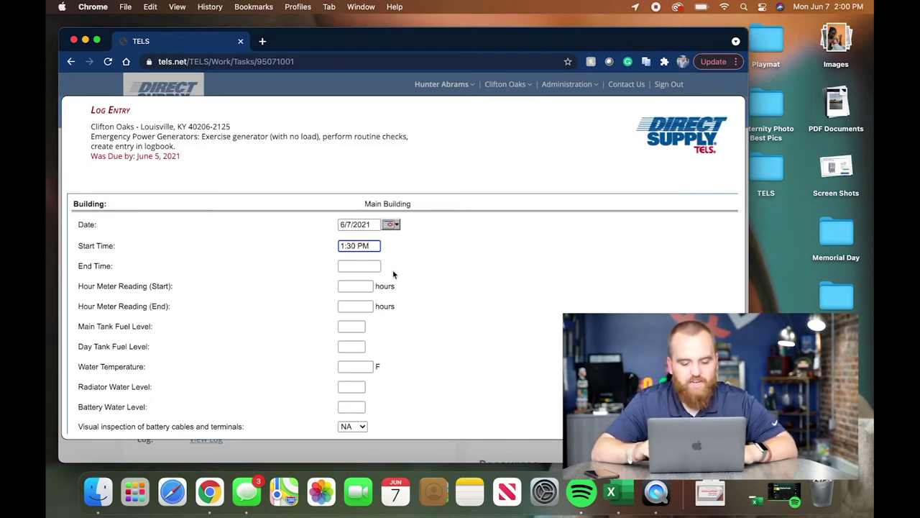
pyautogui.click(374, 265)
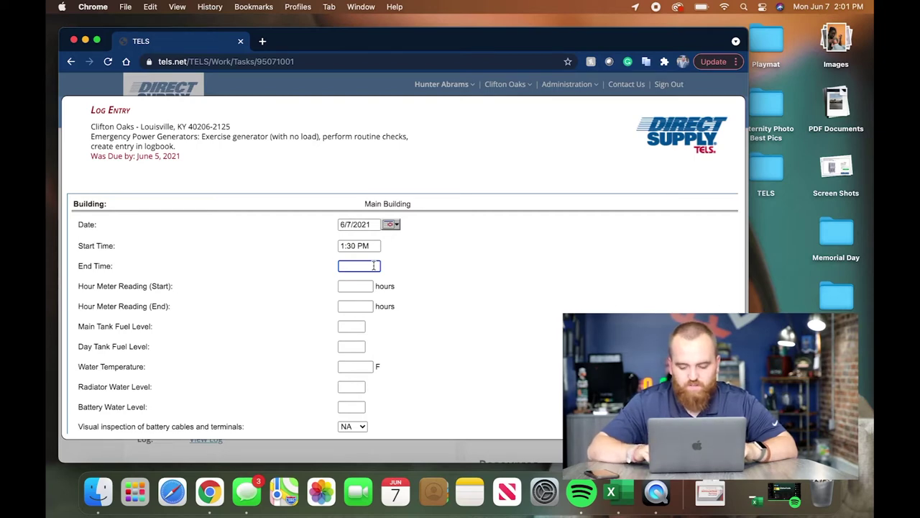
pyautogui.write('1:55')
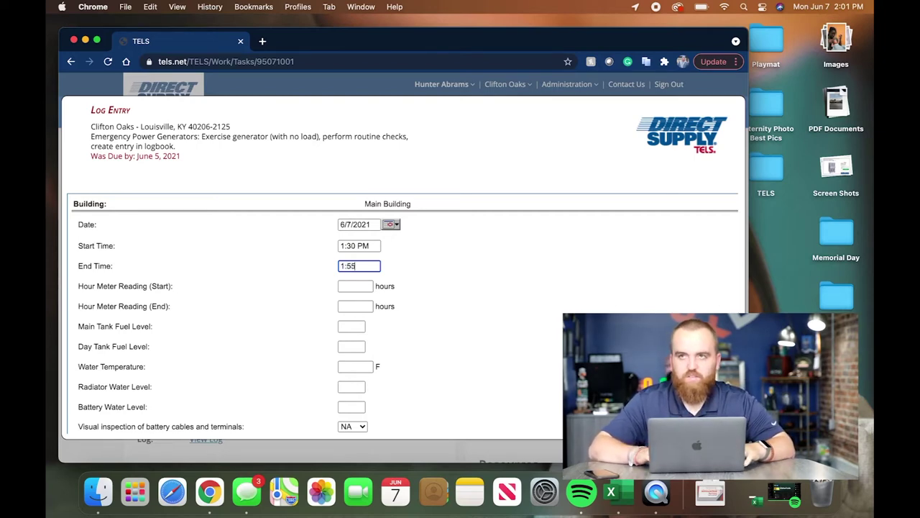
pyautogui.write('PM')
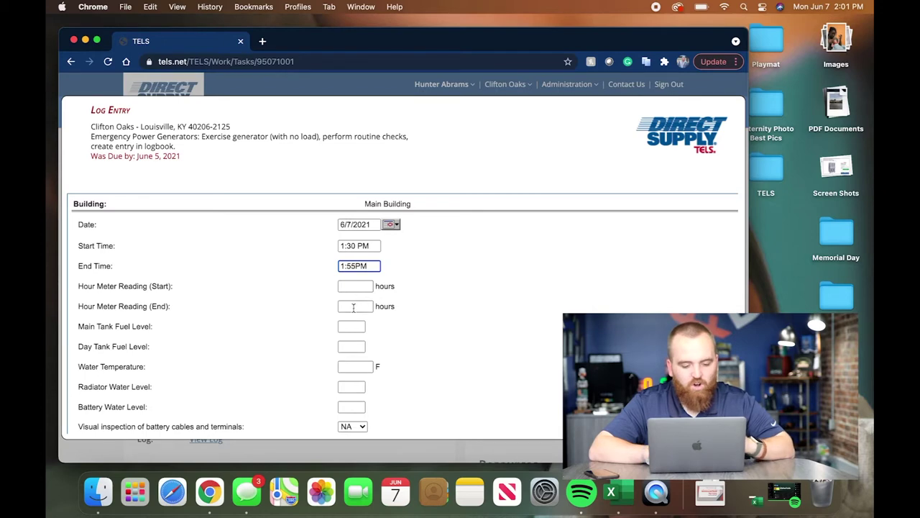
pyautogui.scroll(-3, 353, 307)
pyautogui.scroll(-3, 353, 307)
pyautogui.scroll(-2, 353, 307)
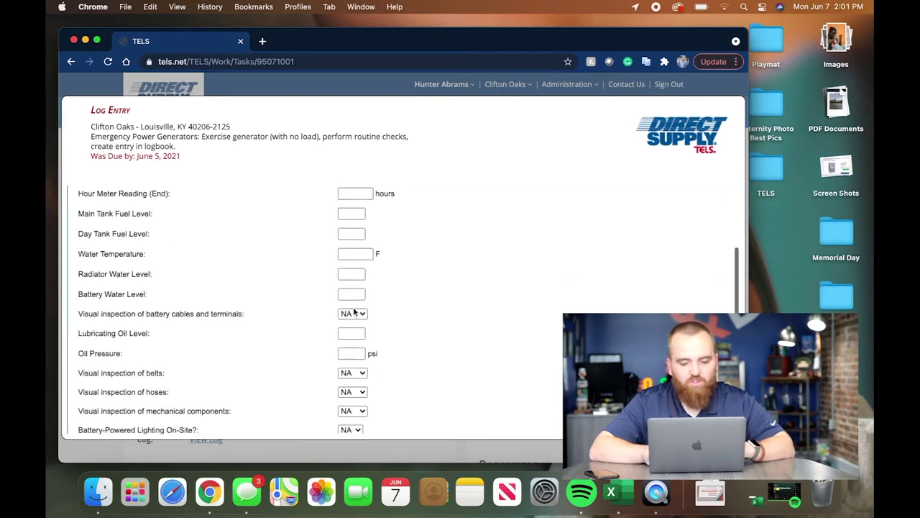
pyautogui.scroll(-2, 353, 307)
pyautogui.scroll(-2, 354, 310)
pyautogui.scroll(-2, 354, 311)
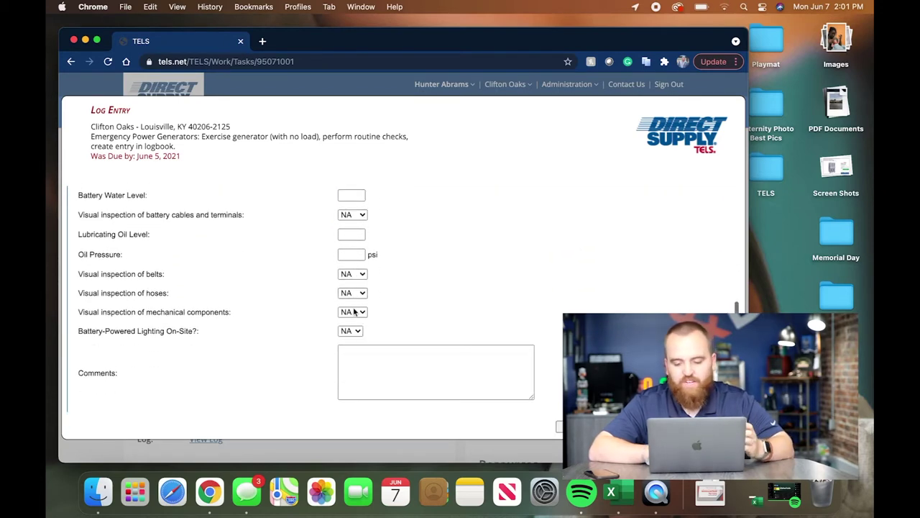
pyautogui.scroll(-1, 354, 310)
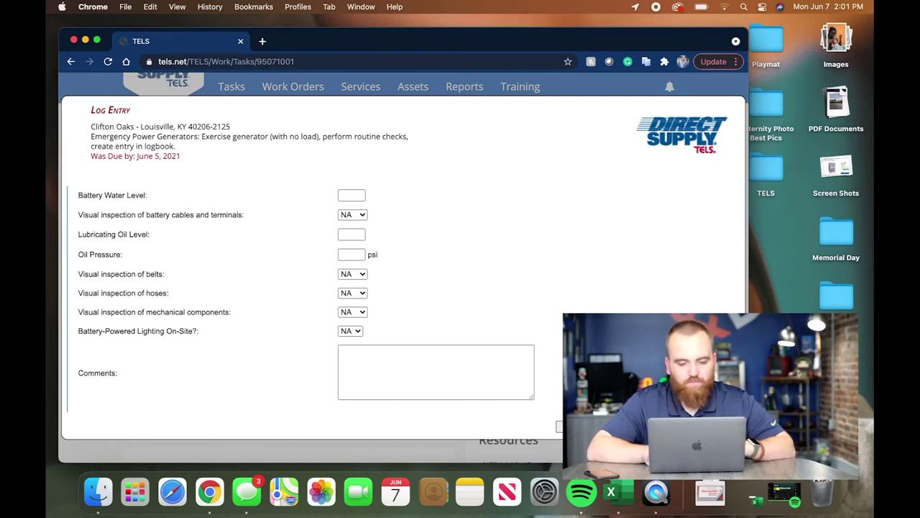
# - Close the log entry, go back to Tasks, and rejoin a Wi-Fi network
pyautogui.press('Escape')
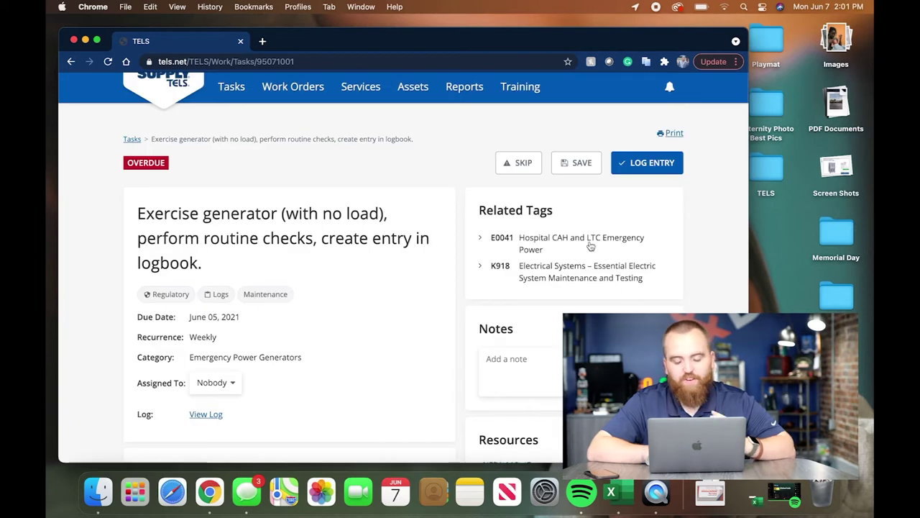
pyautogui.scroll(2, 590, 245)
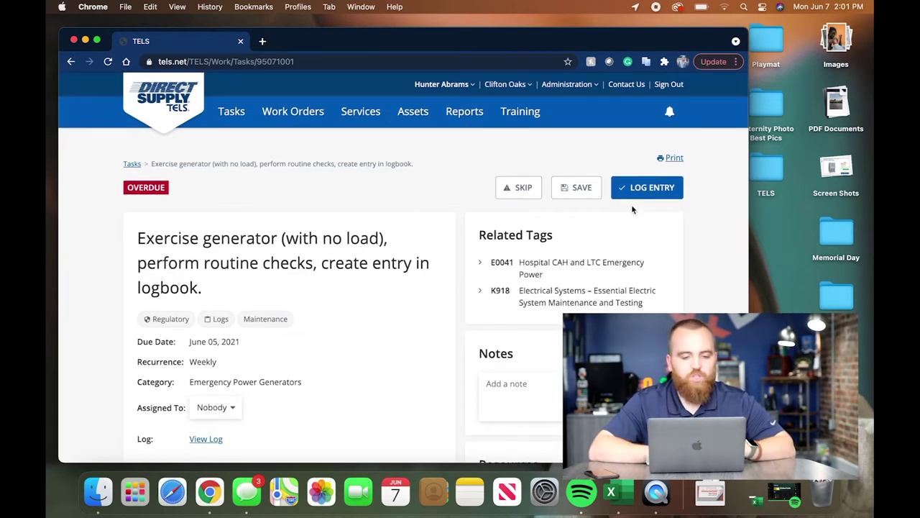
pyautogui.click(238, 111)
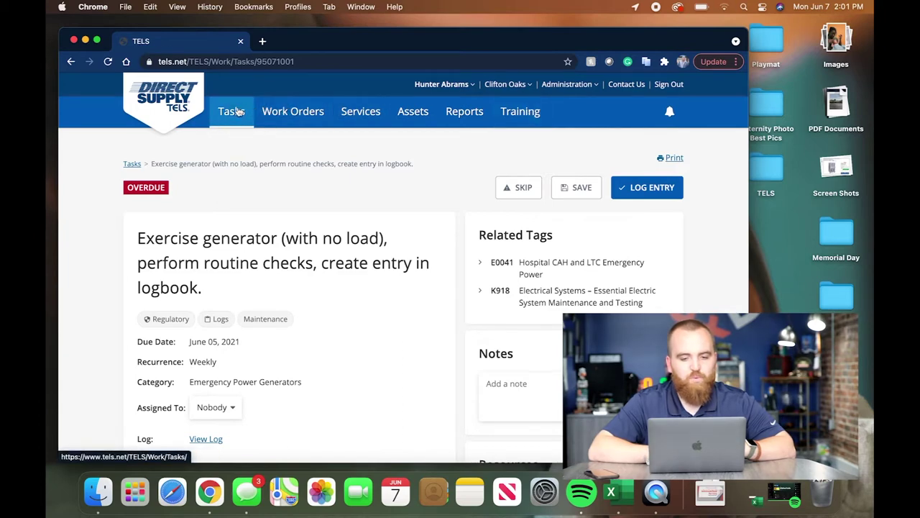
pyautogui.click(725, 8)
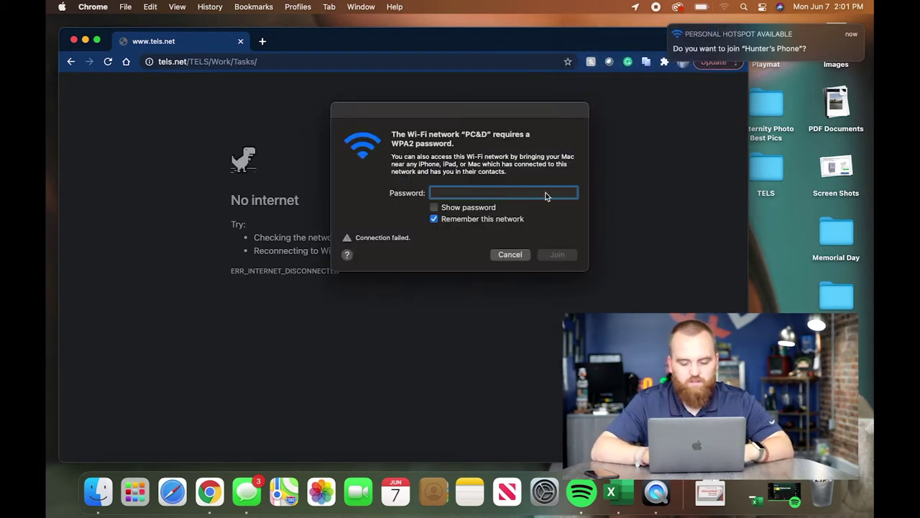
pyautogui.write('••••••••••')
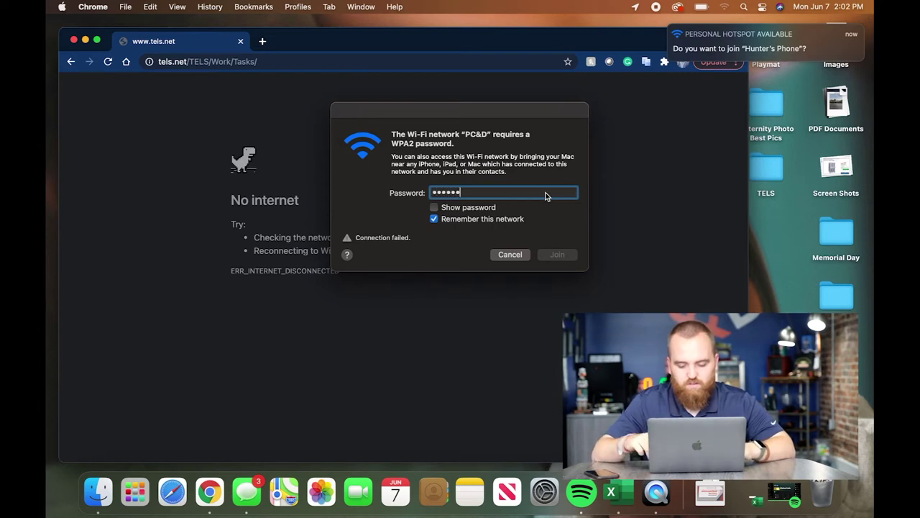
pyautogui.press('Return')
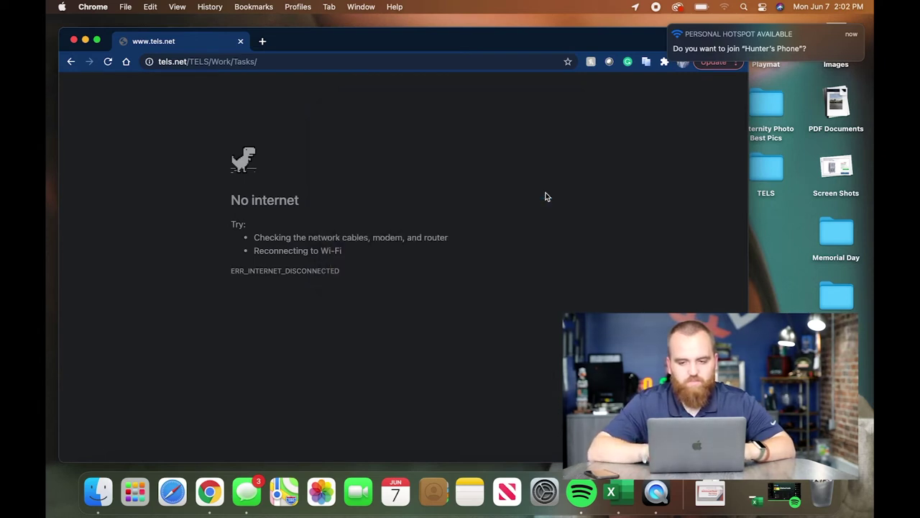
pyautogui.moveTo(755, 42)
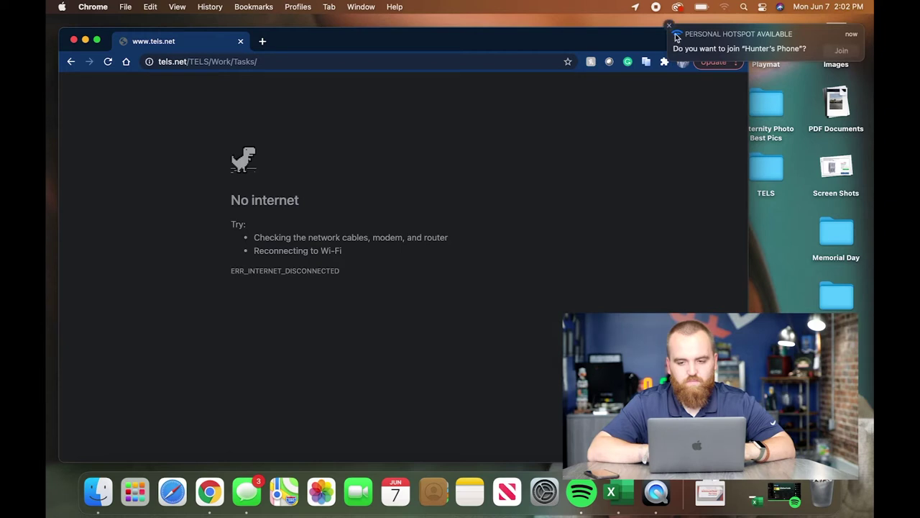
pyautogui.click(671, 30)
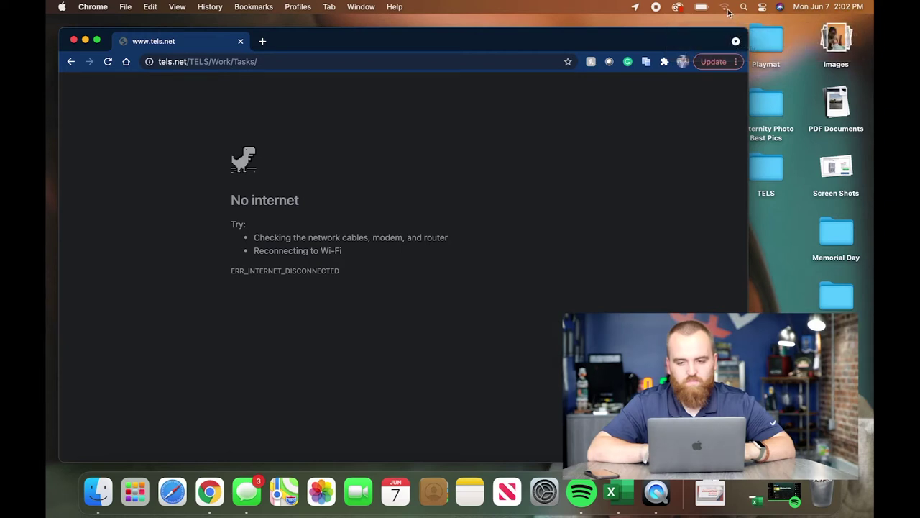
pyautogui.click(728, 7)
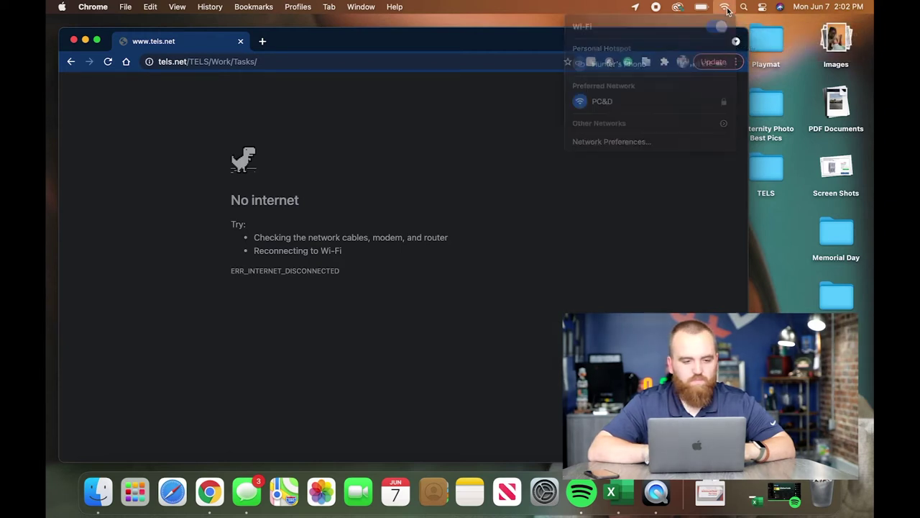
pyautogui.click(647, 101)
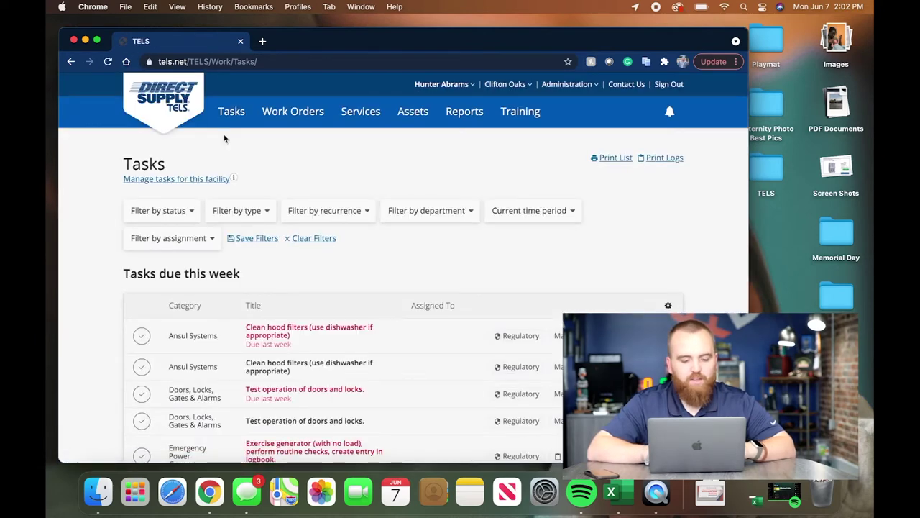
pyautogui.scroll(-3, 306, 288)
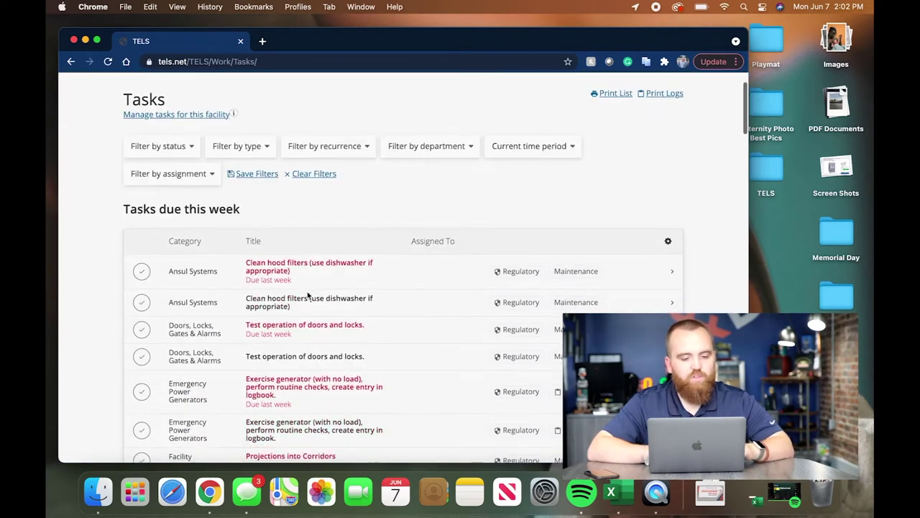
pyautogui.scroll(-1, 307, 292)
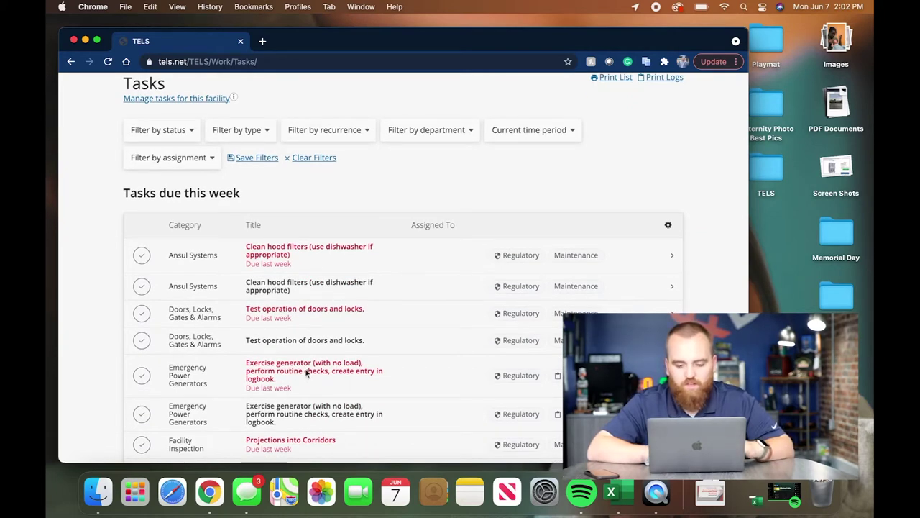
pyautogui.scroll(-3, 307, 372)
pyautogui.scroll(-2, 307, 372)
pyautogui.scroll(-2, 307, 372)
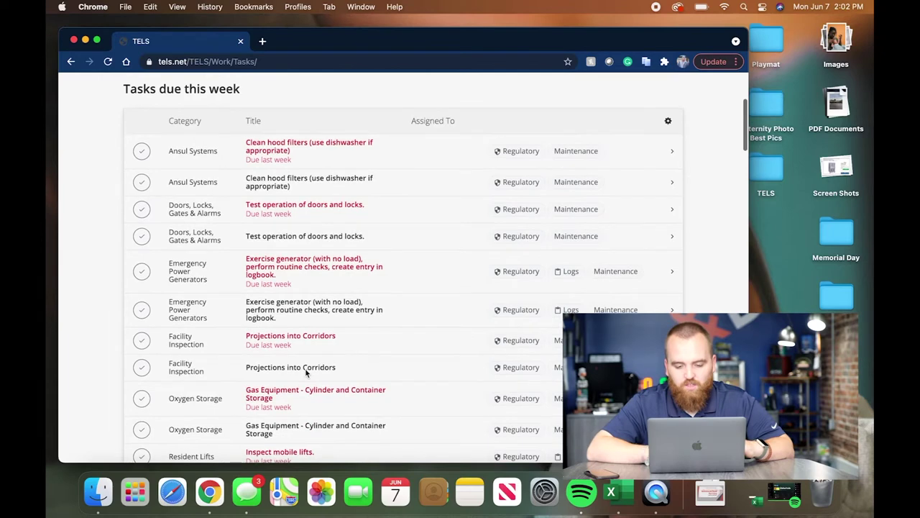
pyautogui.scroll(-1, 307, 371)
pyautogui.scroll(-2, 307, 372)
pyautogui.scroll(-2, 307, 372)
pyautogui.scroll(-2, 307, 371)
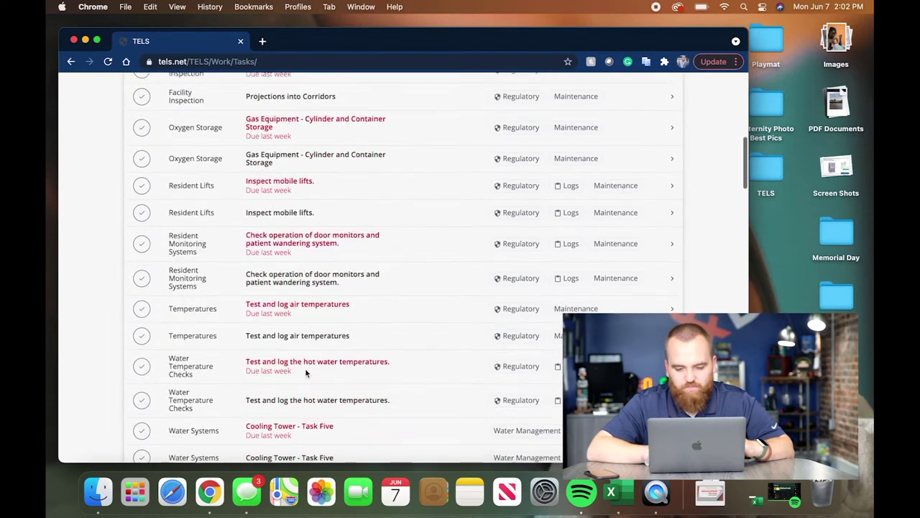
pyautogui.scroll(-2, 307, 372)
pyautogui.scroll(-2, 307, 372)
pyautogui.scroll(-2, 307, 372)
pyautogui.scroll(-2, 307, 371)
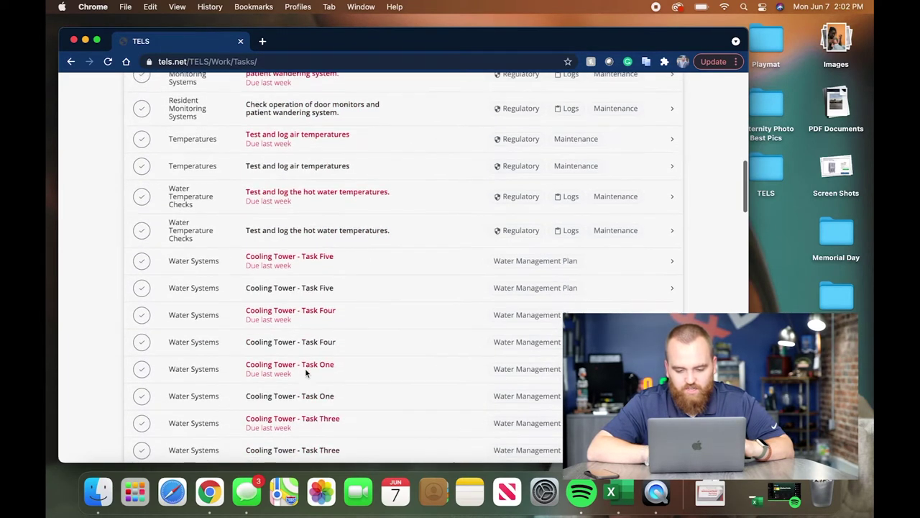
pyautogui.scroll(-2, 308, 372)
pyautogui.scroll(-2, 305, 371)
pyautogui.scroll(-2, 305, 371)
pyautogui.scroll(-3, 305, 371)
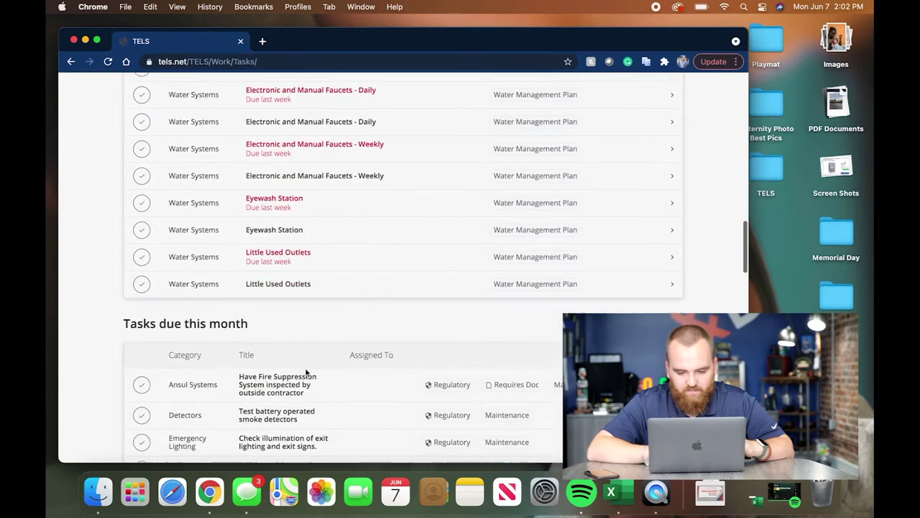
pyautogui.scroll(-2, 305, 367)
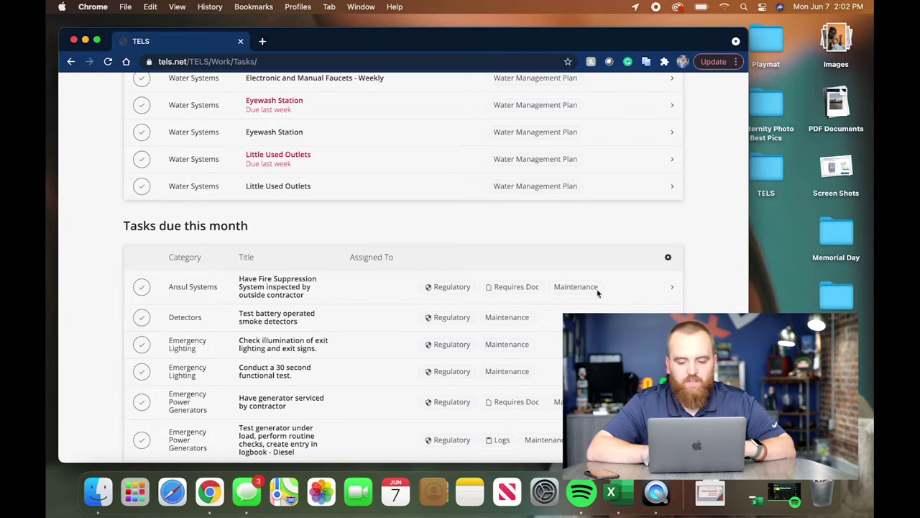
# - Open the fire suppression task, reload it over the personal hotspot, then return to Tasks
pyautogui.click(626, 294)
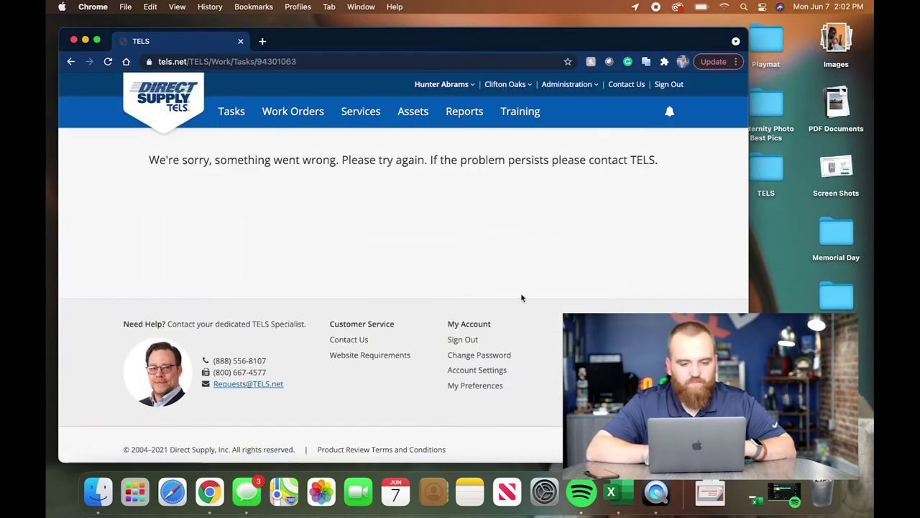
pyautogui.click(107, 62)
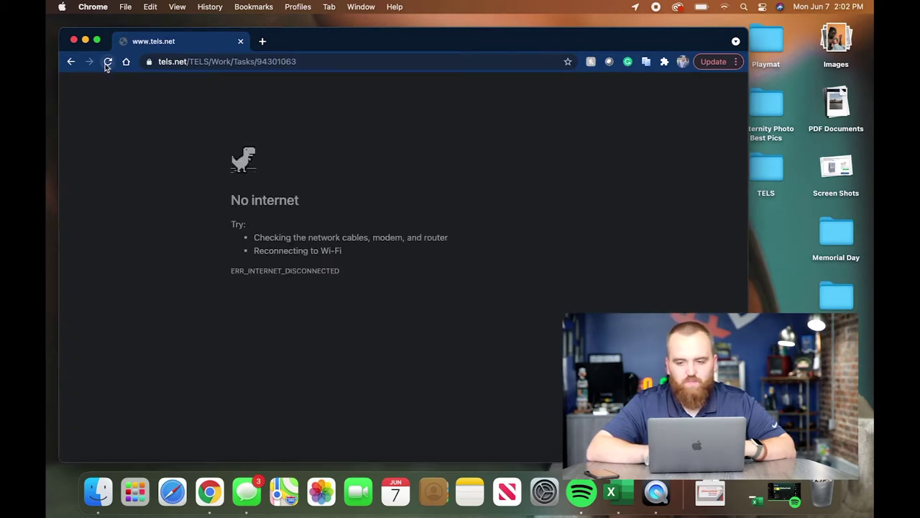
pyautogui.click(724, 7)
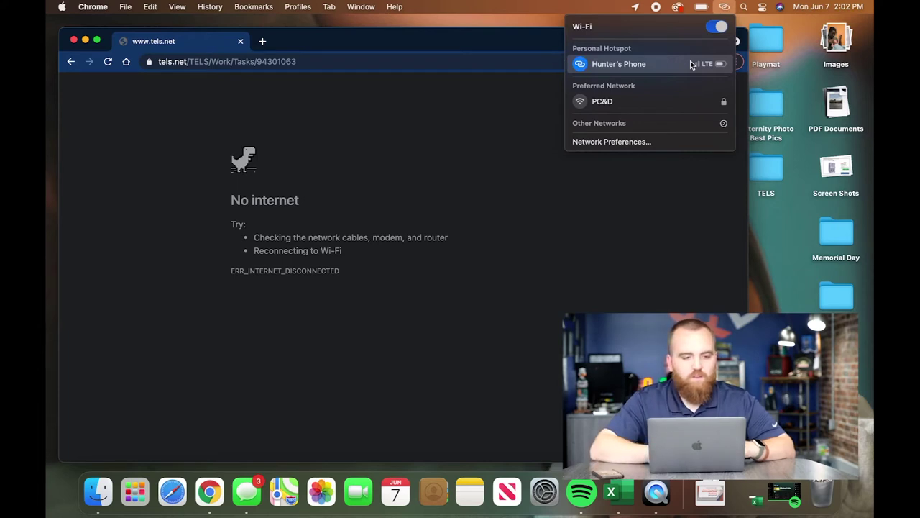
pyautogui.click(108, 62)
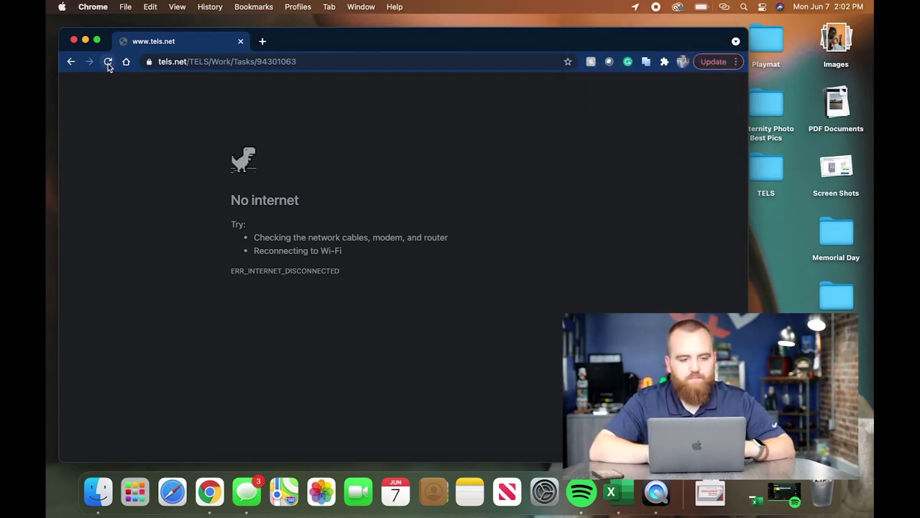
pyautogui.click(107, 61)
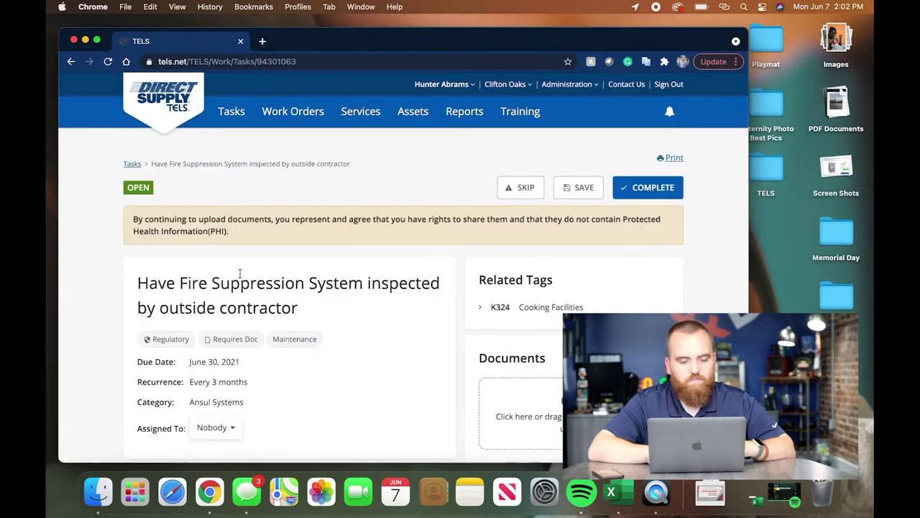
pyautogui.click(72, 62)
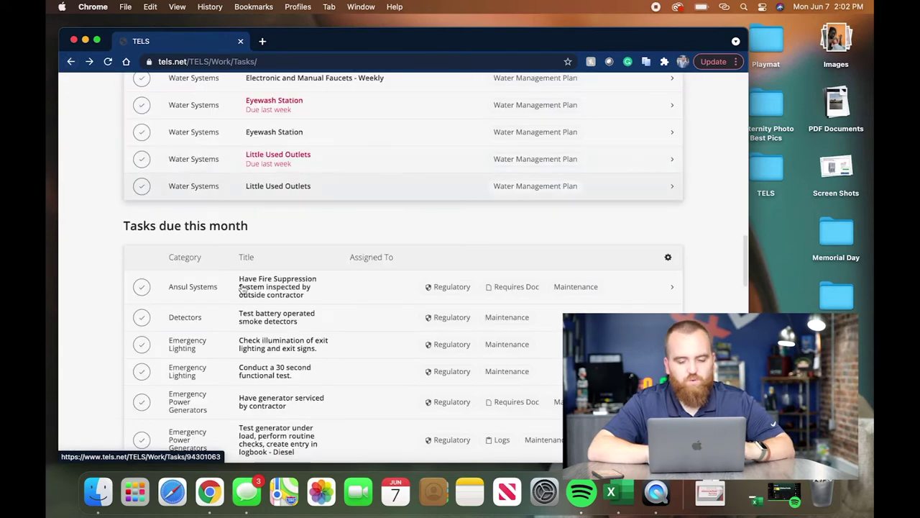
pyautogui.scroll(-1, 244, 286)
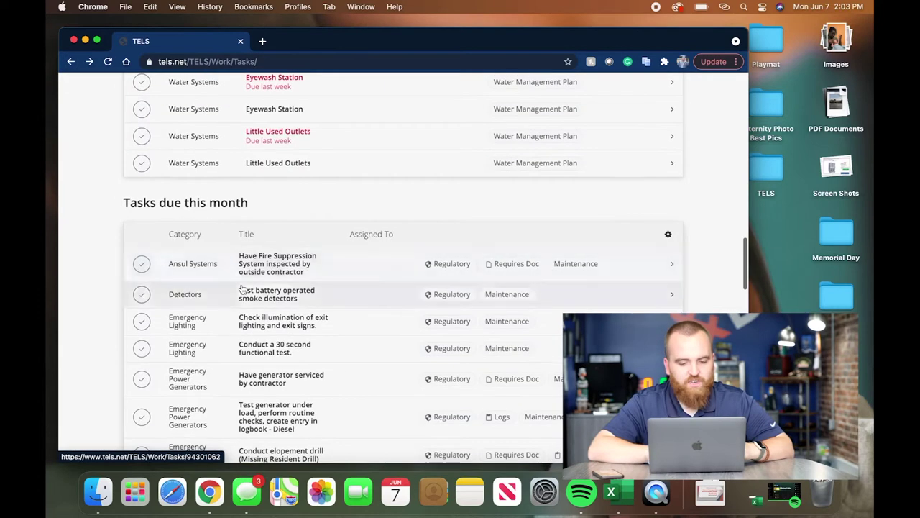
# - Reopen the fire suppression inspection task and expand, then collapse, its K324 tag
pyautogui.click(371, 263)
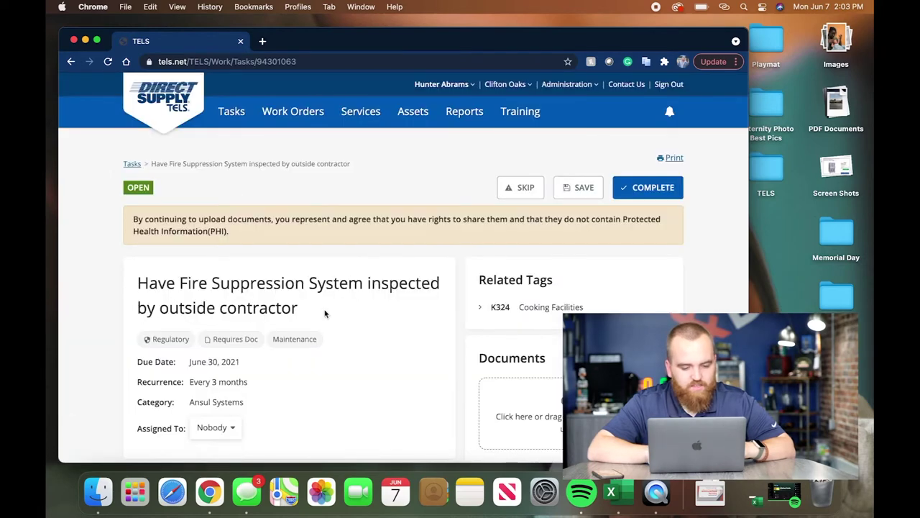
pyautogui.scroll(-2, 325, 394)
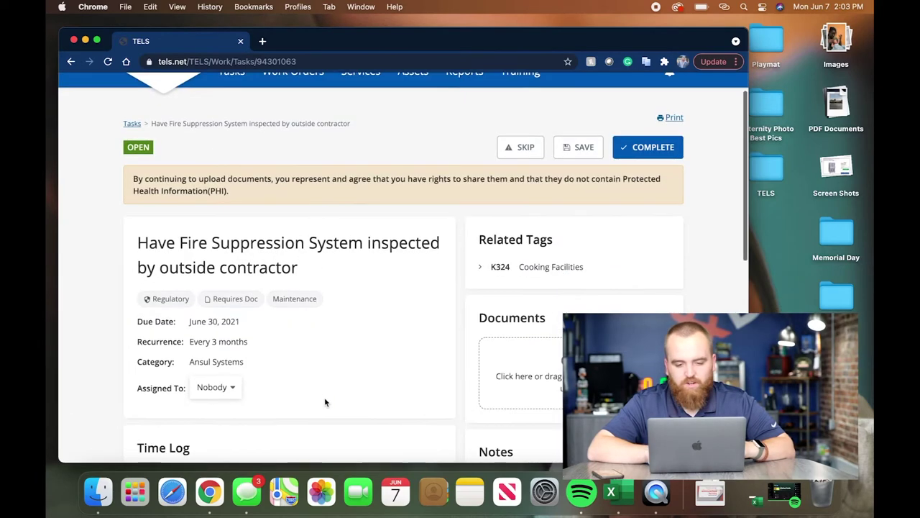
pyautogui.click(482, 269)
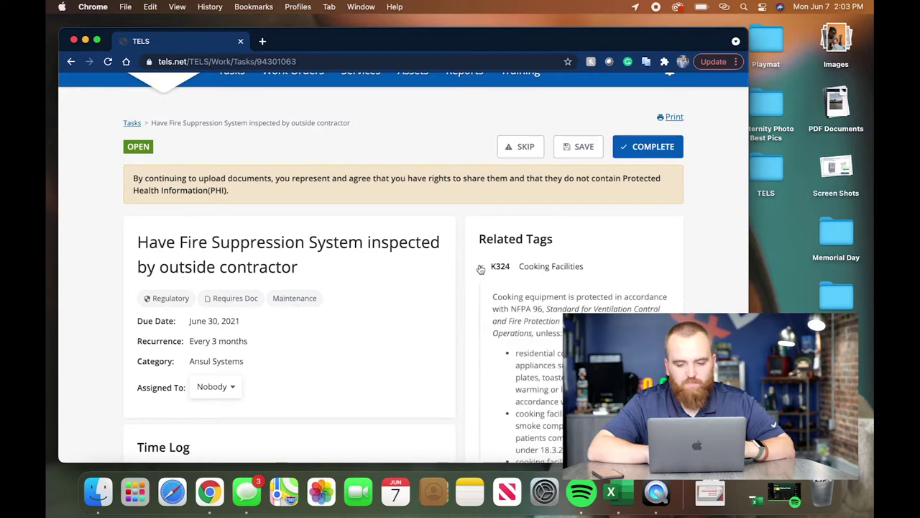
pyautogui.scroll(-5, 510, 354)
pyautogui.scroll(-2, 509, 354)
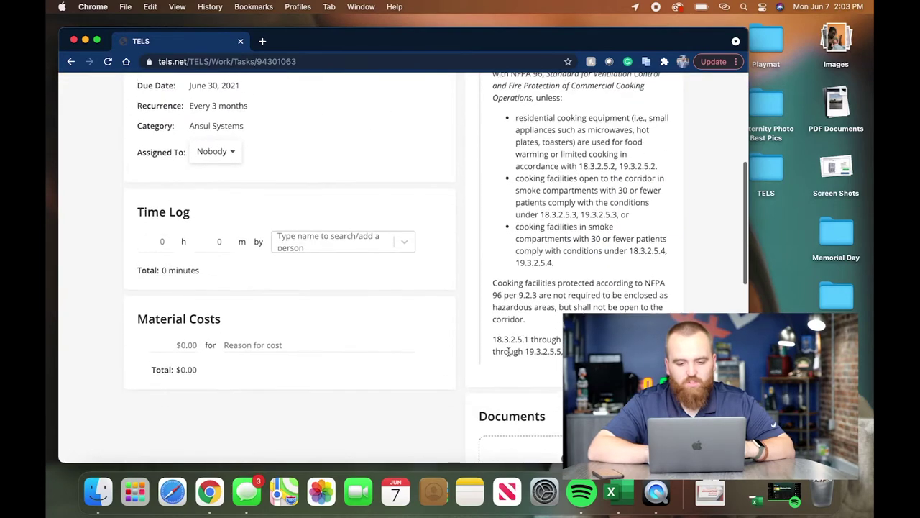
pyautogui.scroll(10, 509, 355)
pyautogui.click(482, 307)
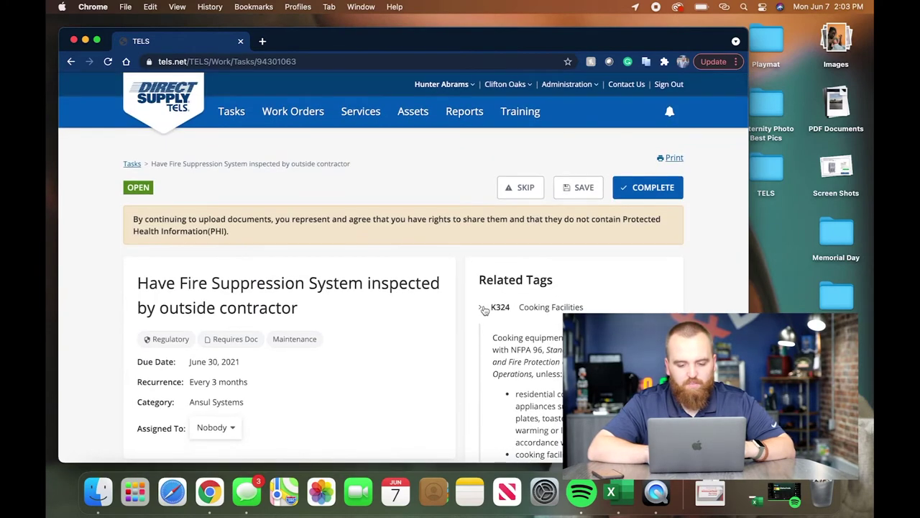
pyautogui.scroll(-10, 484, 306)
pyautogui.scroll(-2, 483, 306)
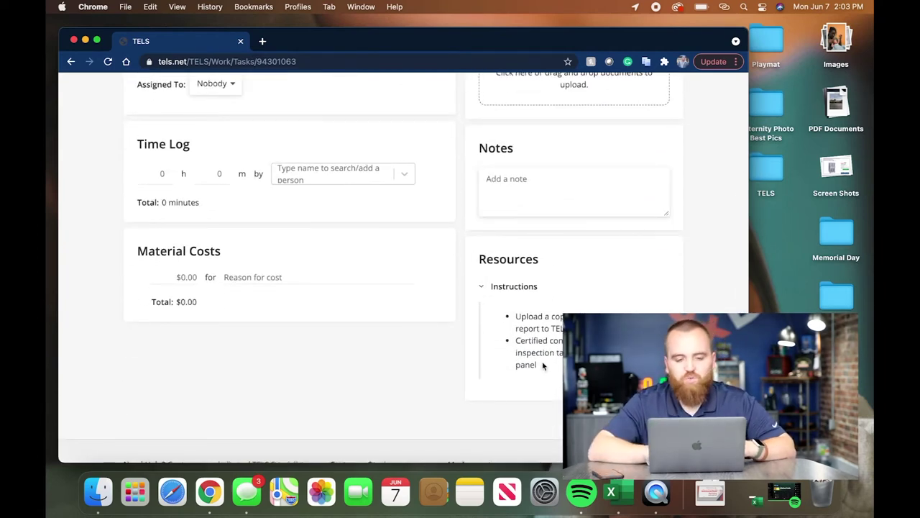
pyautogui.scroll(10, 543, 366)
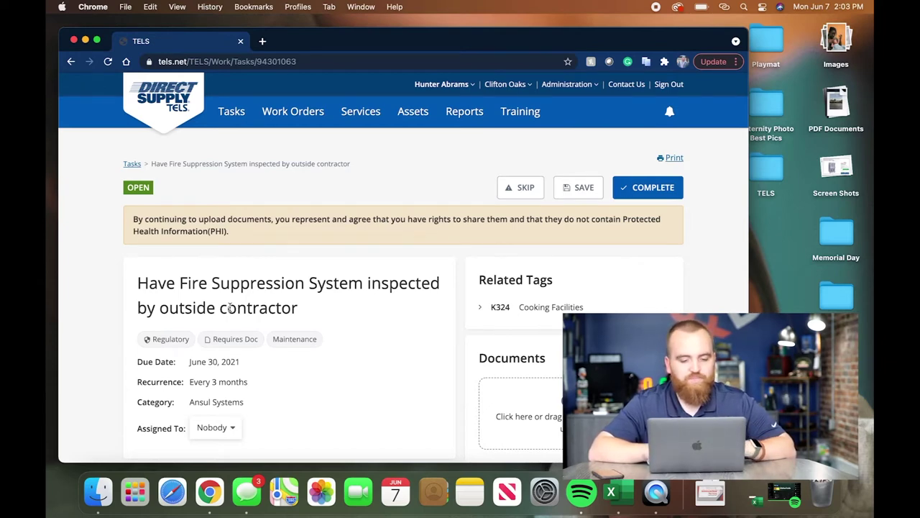
pyautogui.scroll(-3, 229, 308)
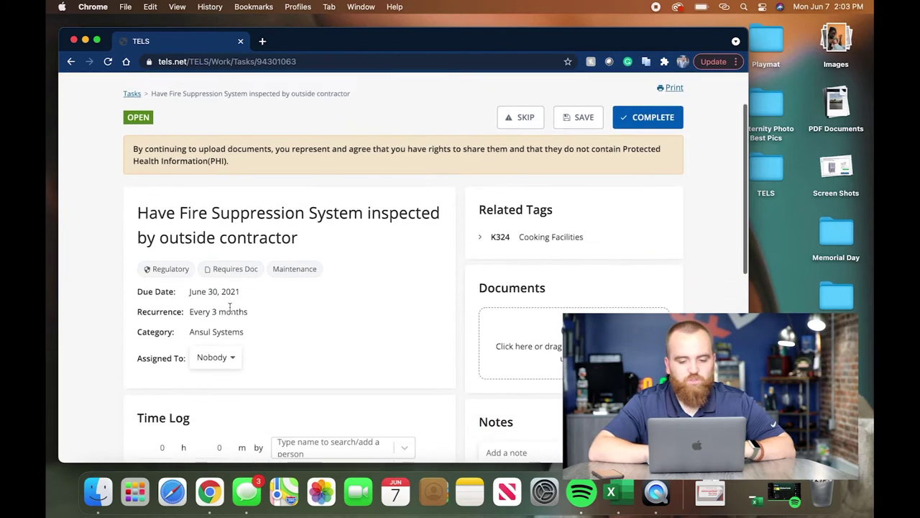
pyautogui.scroll(-2, 229, 307)
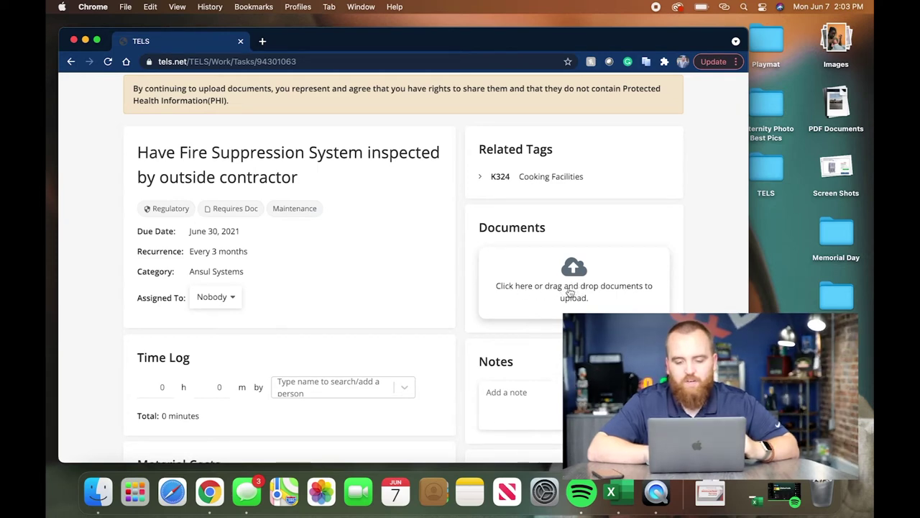
pyautogui.click(570, 281)
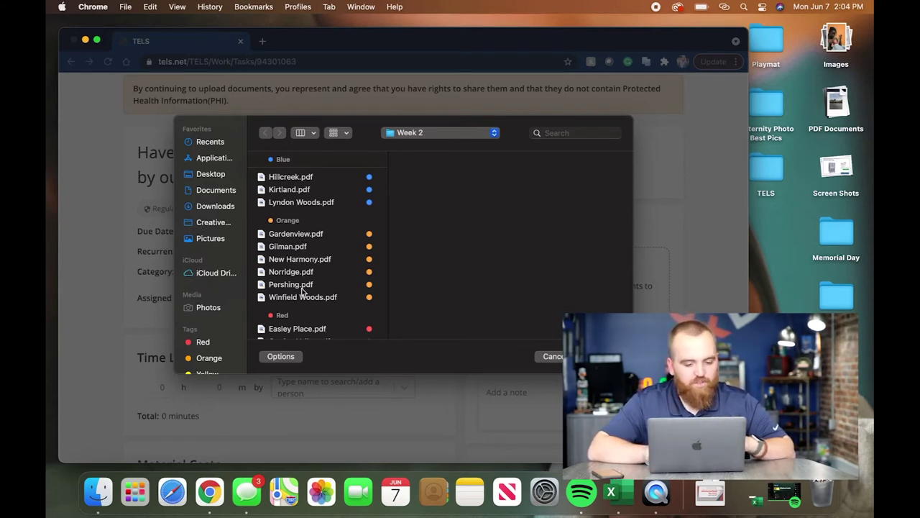
pyautogui.scroll(-3, 302, 288)
pyautogui.scroll(3, 302, 273)
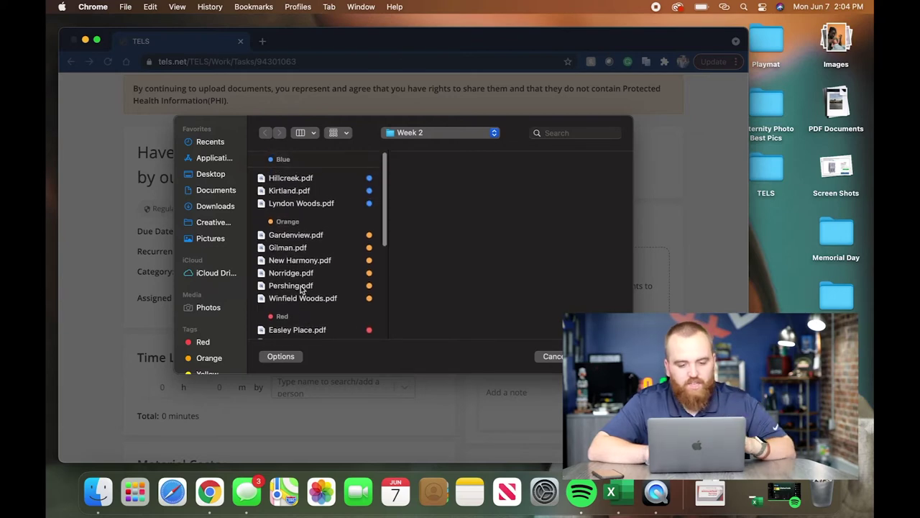
pyautogui.click(282, 177)
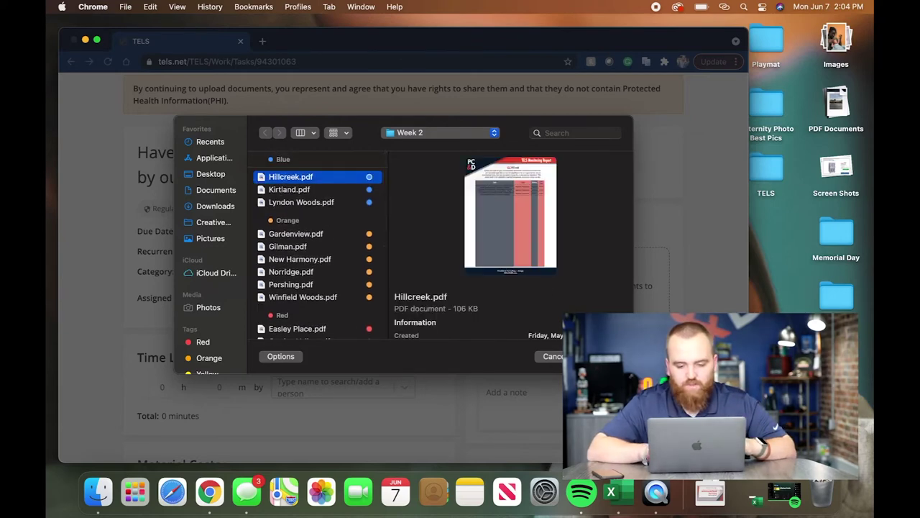
pyautogui.press('Return')
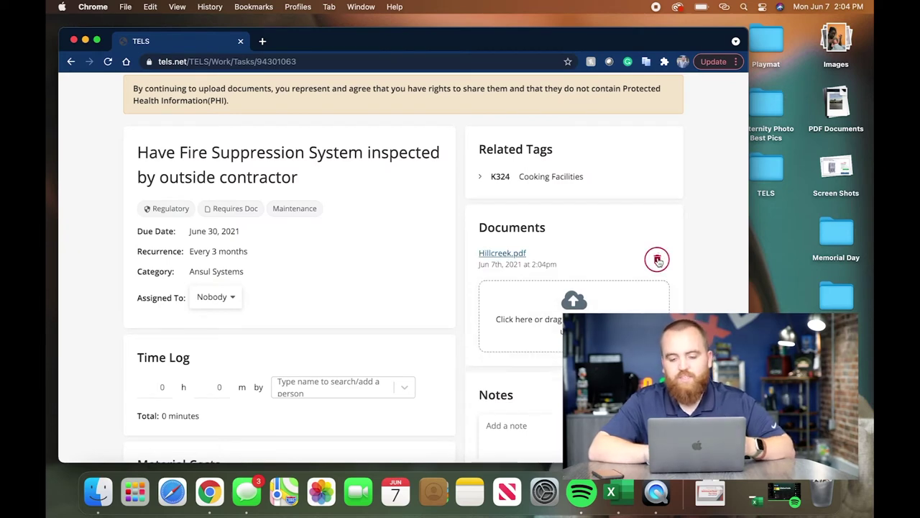
pyautogui.click(657, 259)
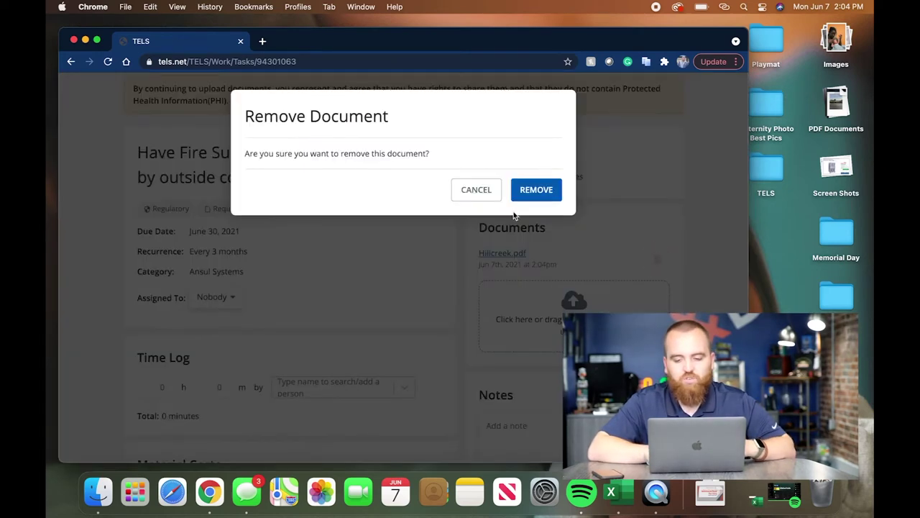
pyautogui.click(533, 192)
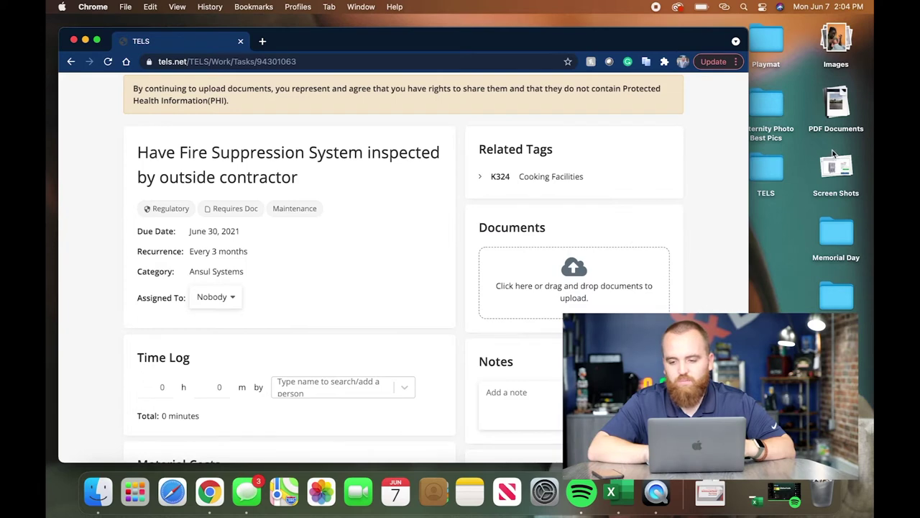
pyautogui.click(836, 108)
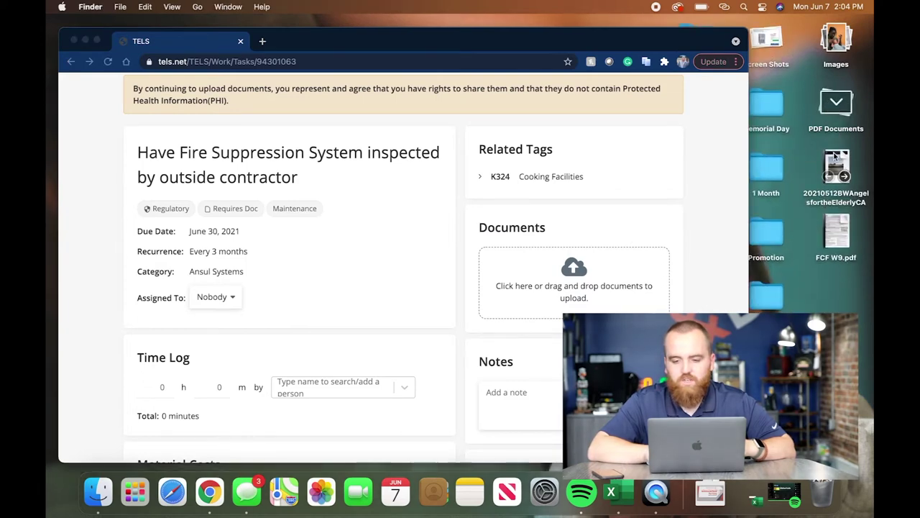
pyautogui.moveTo(835, 155)
pyautogui.mouseDown()
pyautogui.moveTo(581, 248)
pyautogui.moveTo(581, 259)
pyautogui.mouseUp()
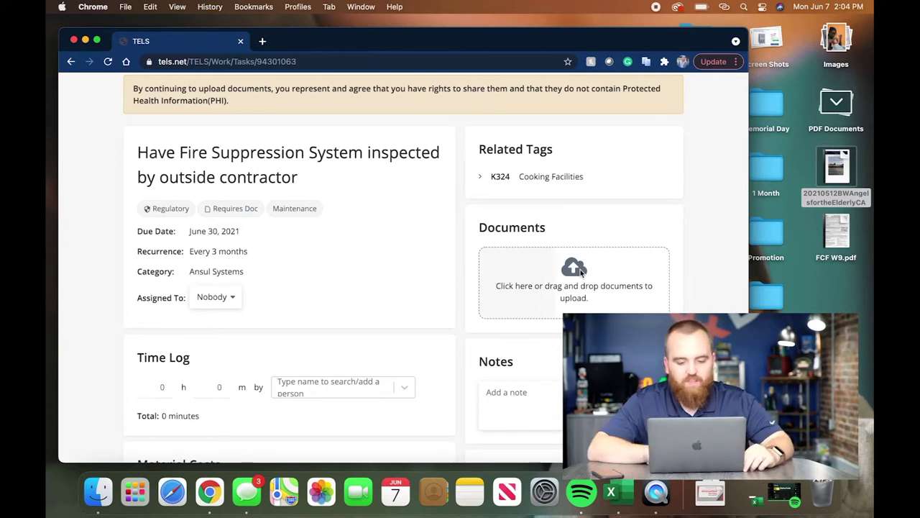
pyautogui.scroll(-4, 580, 268)
pyautogui.scroll(-2, 580, 268)
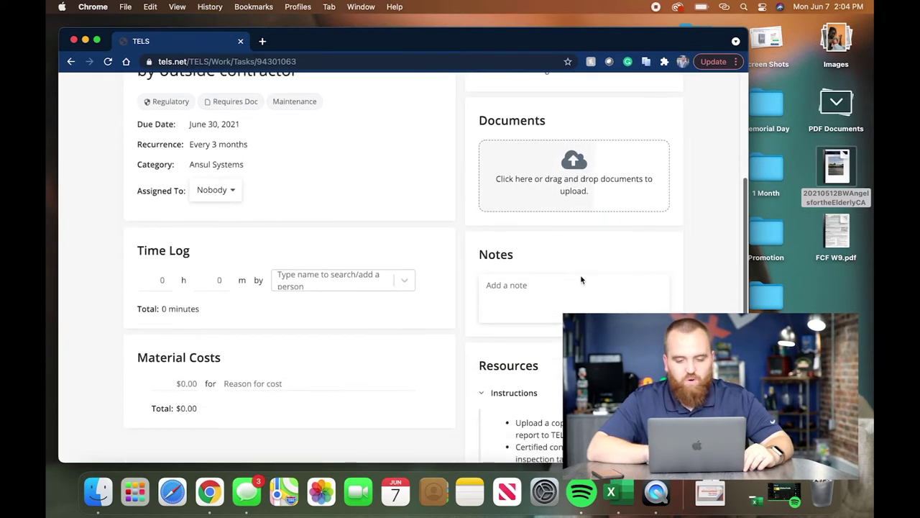
pyautogui.scroll(3, 581, 275)
pyautogui.scroll(2, 580, 276)
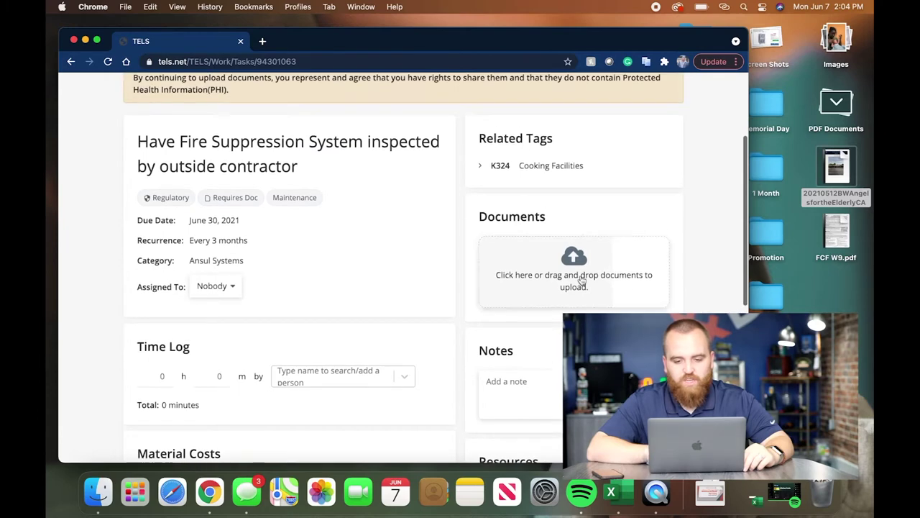
pyautogui.scroll(3, 580, 276)
pyautogui.scroll(1, 582, 280)
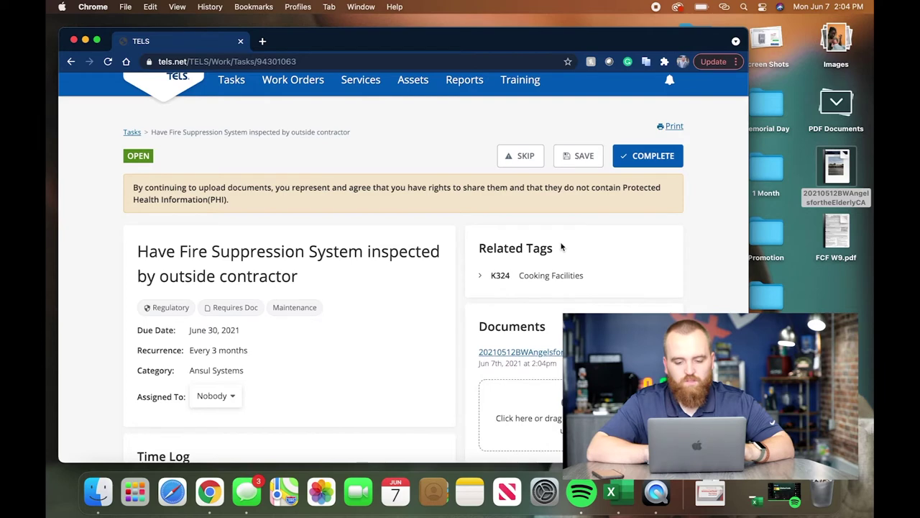
pyautogui.scroll(-1, 556, 288)
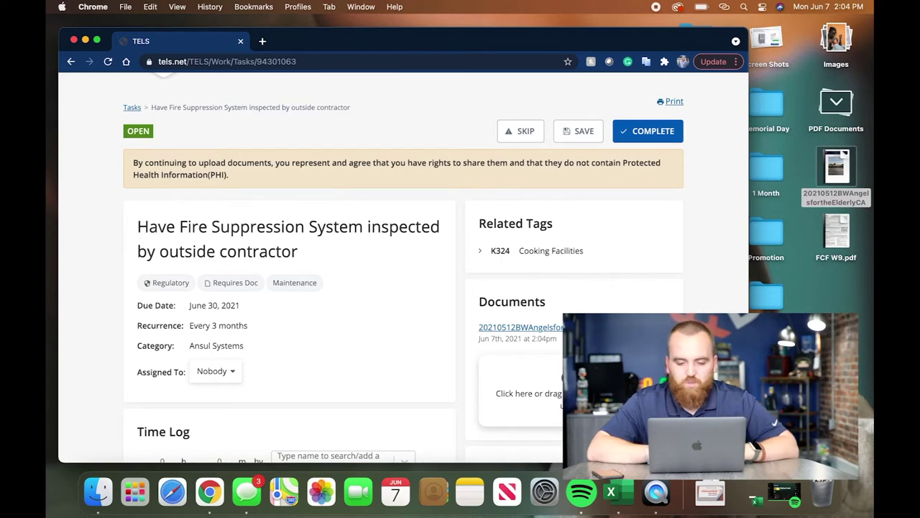
pyautogui.click(557, 332)
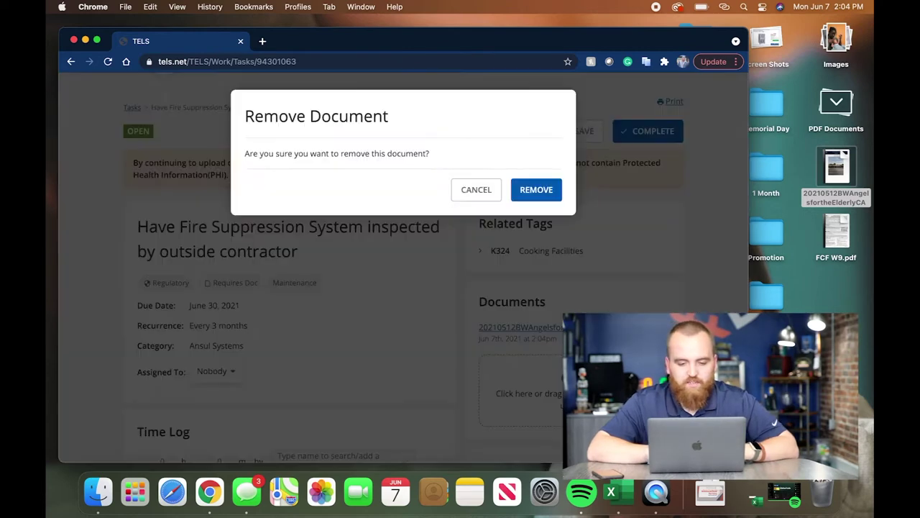
pyautogui.click(536, 190)
pyautogui.scroll(3, 496, 256)
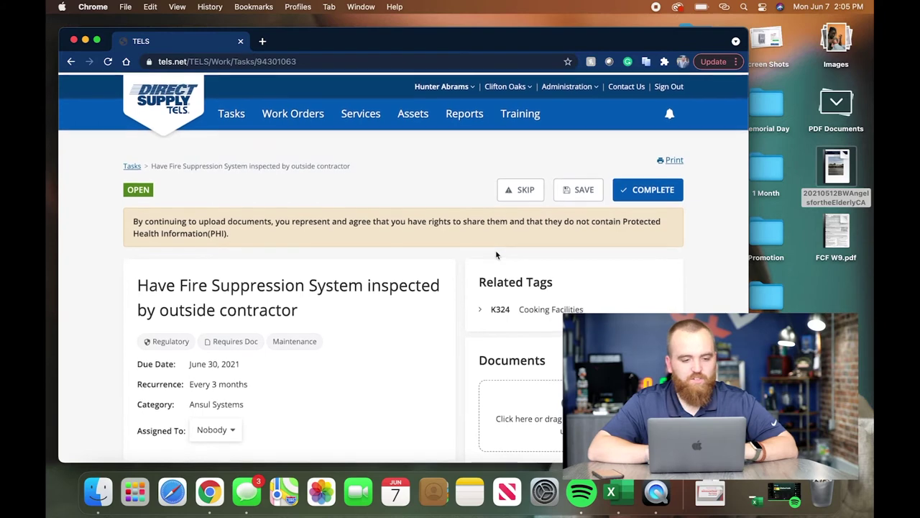
pyautogui.click(132, 164)
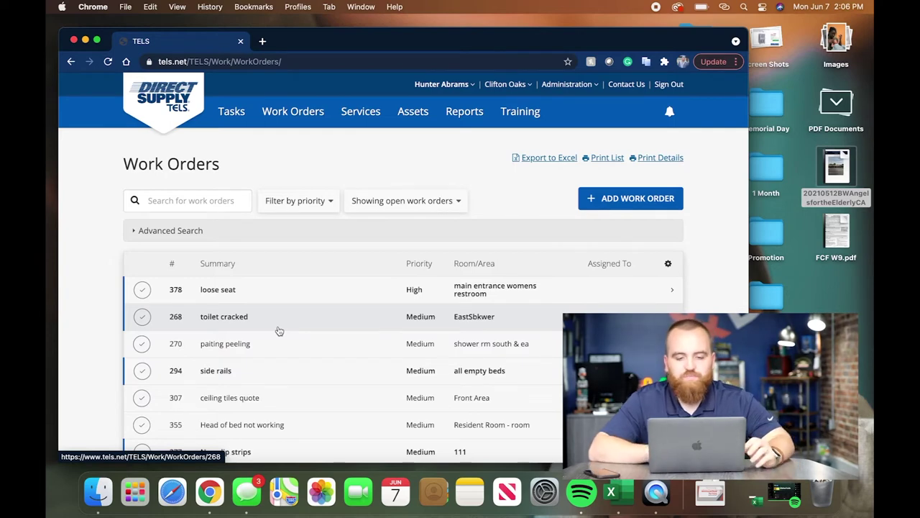
pyautogui.scroll(-3, 280, 331)
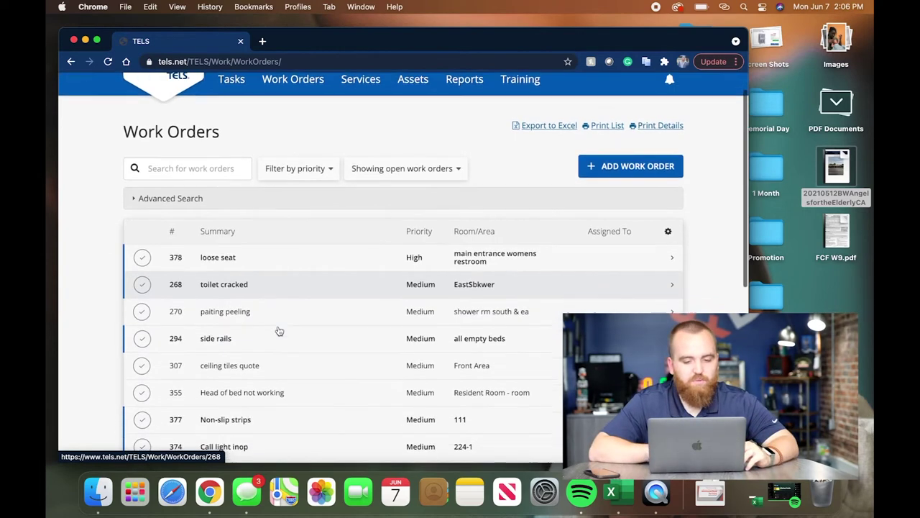
pyautogui.scroll(-2, 279, 331)
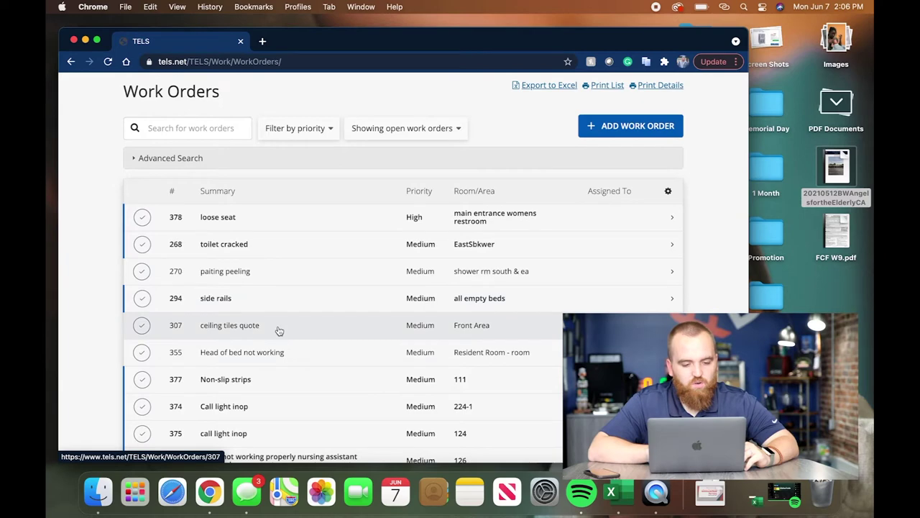
pyautogui.scroll(-2, 280, 331)
pyautogui.scroll(-3, 280, 331)
pyautogui.scroll(-1, 280, 331)
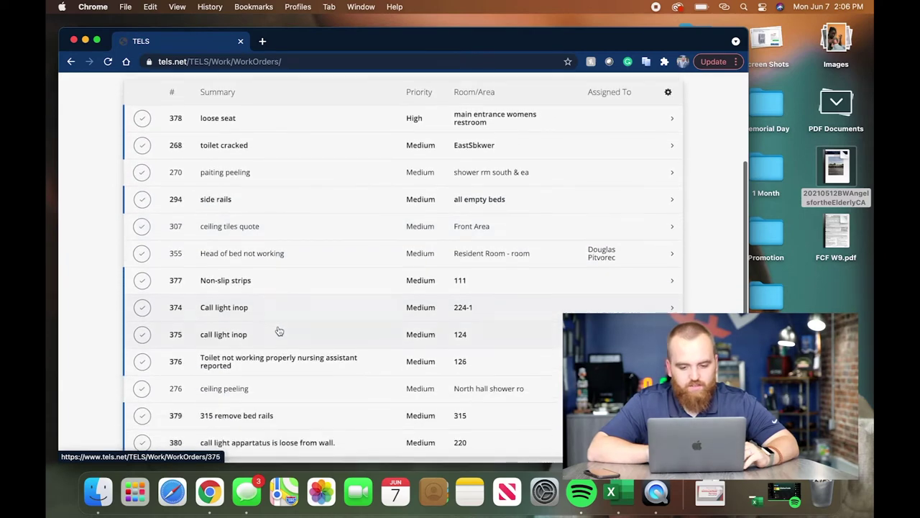
pyautogui.scroll(1, 280, 331)
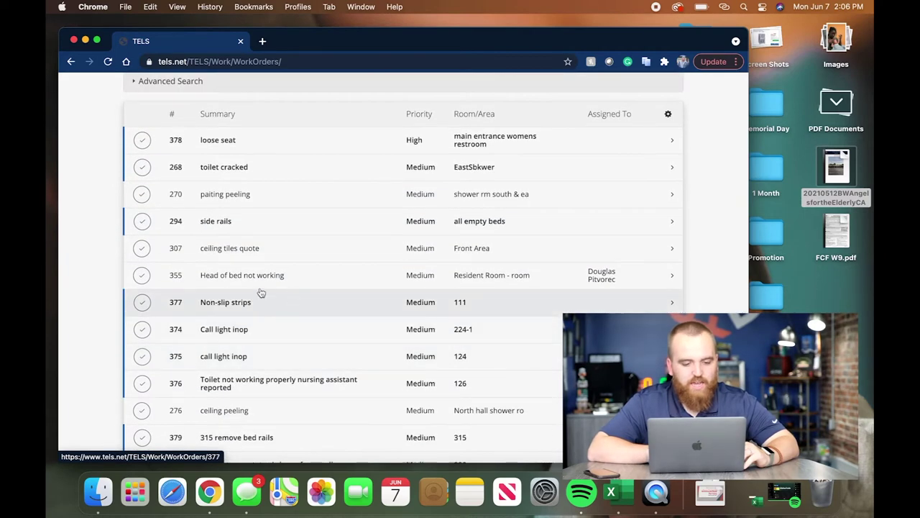
pyautogui.click(326, 277)
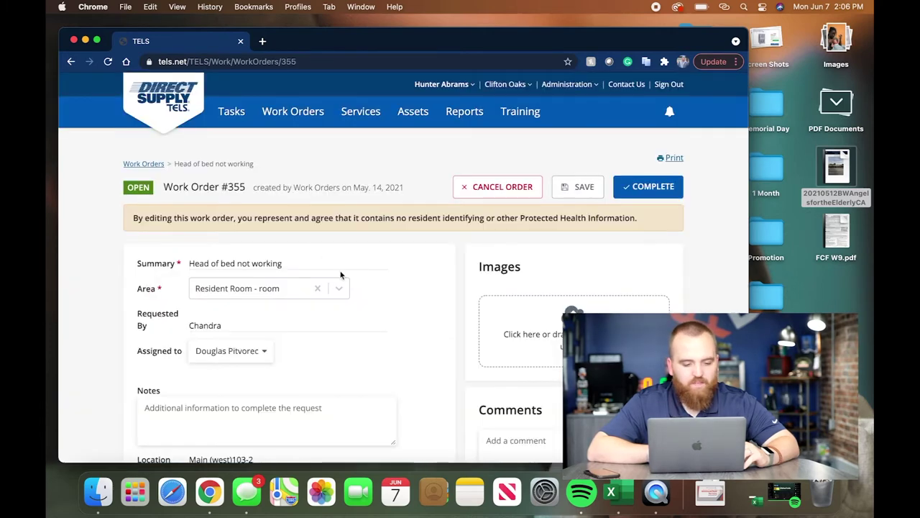
pyautogui.scroll(-1, 326, 394)
pyautogui.scroll(-1, 325, 395)
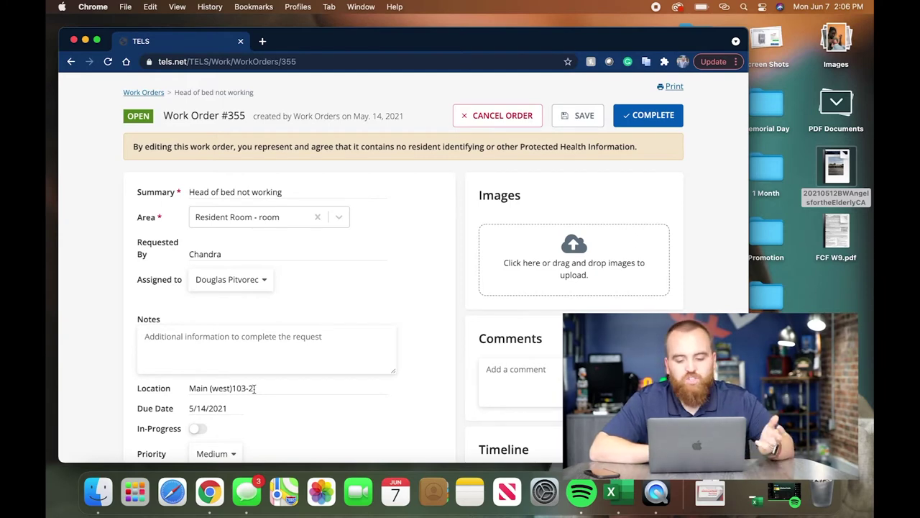
pyautogui.scroll(-3, 254, 388)
pyautogui.scroll(-3, 253, 388)
pyautogui.scroll(-3, 254, 392)
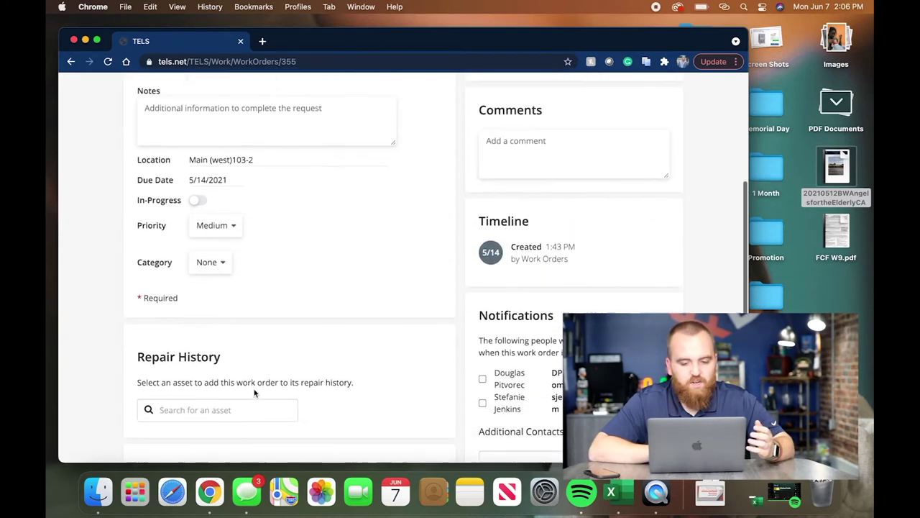
pyautogui.scroll(-2, 254, 392)
pyautogui.scroll(-2, 254, 392)
pyautogui.scroll(-3, 271, 312)
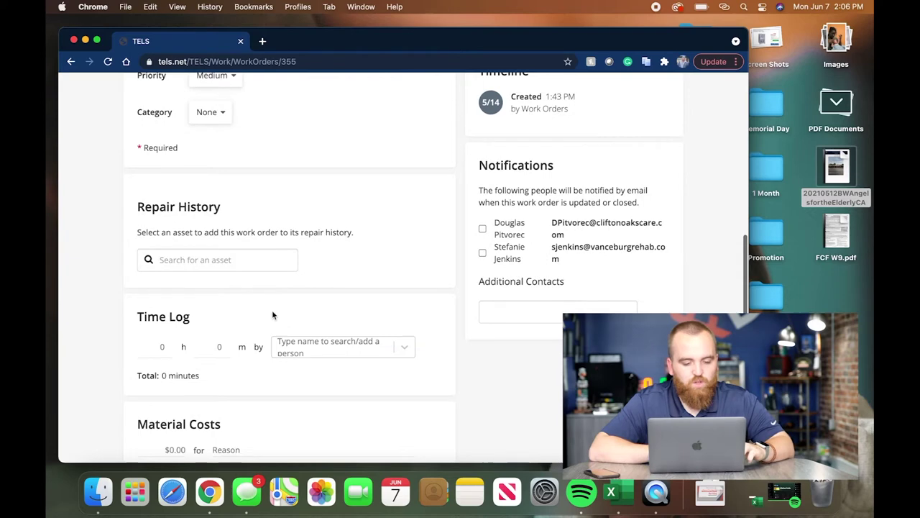
pyautogui.scroll(-2, 272, 311)
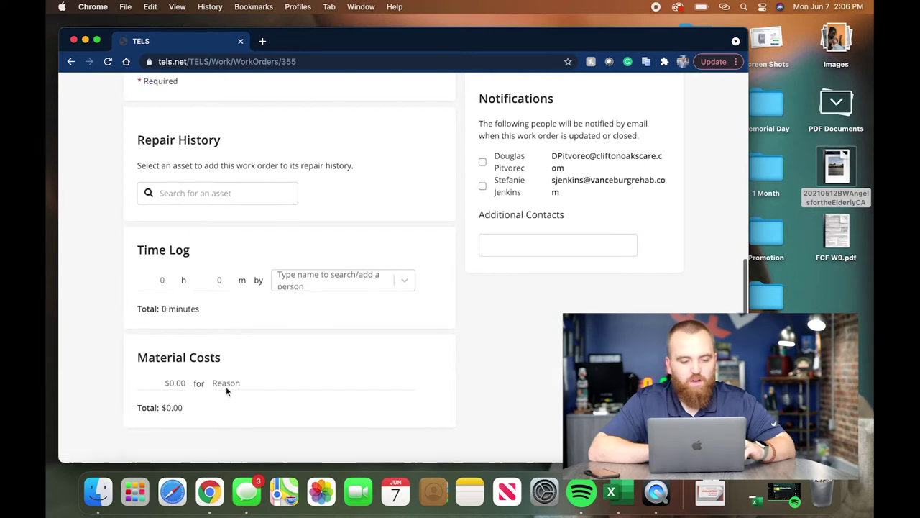
pyautogui.scroll(3, 227, 391)
pyautogui.scroll(2, 203, 249)
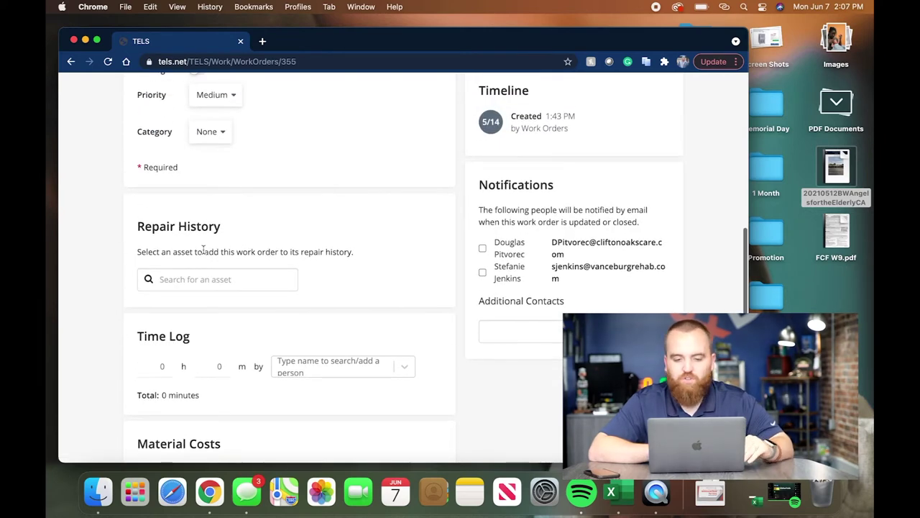
pyautogui.scroll(3, 203, 249)
pyautogui.scroll(2, 203, 249)
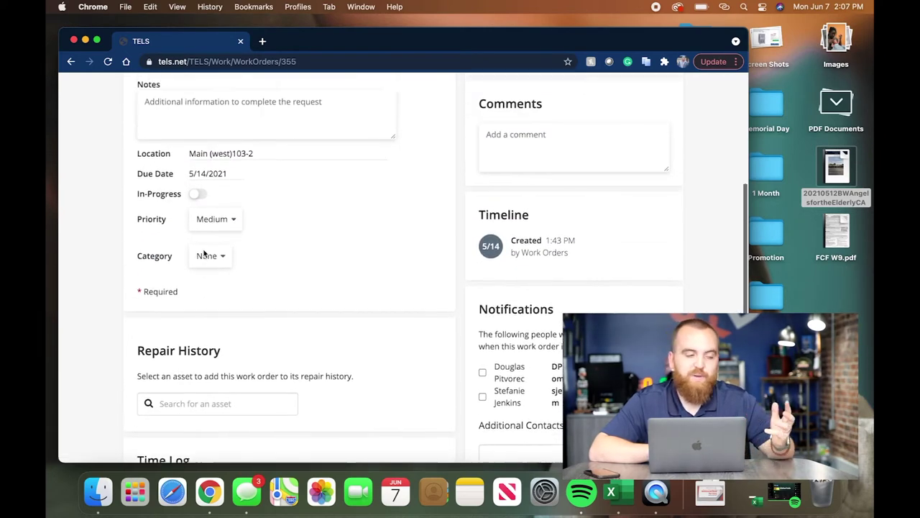
pyautogui.scroll(3, 203, 249)
pyautogui.scroll(2, 204, 248)
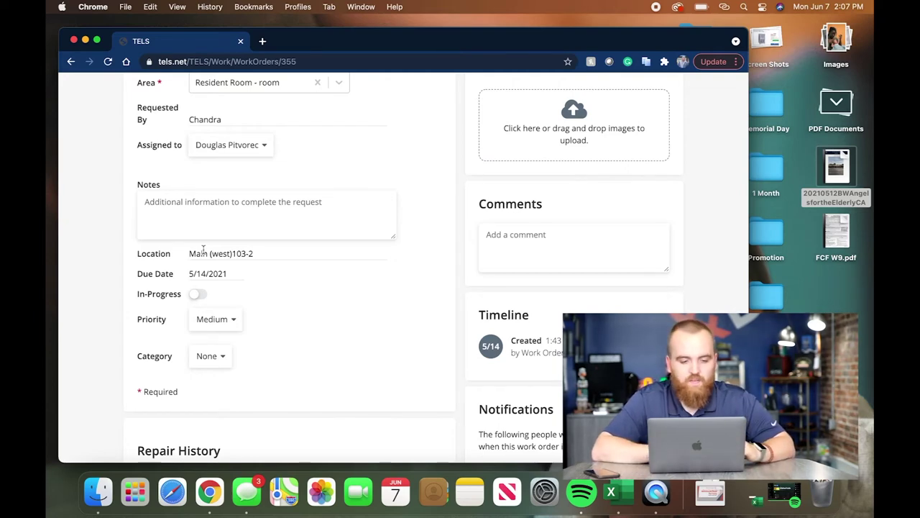
pyautogui.scroll(3, 203, 251)
pyautogui.scroll(3, 203, 251)
pyautogui.scroll(2, 204, 250)
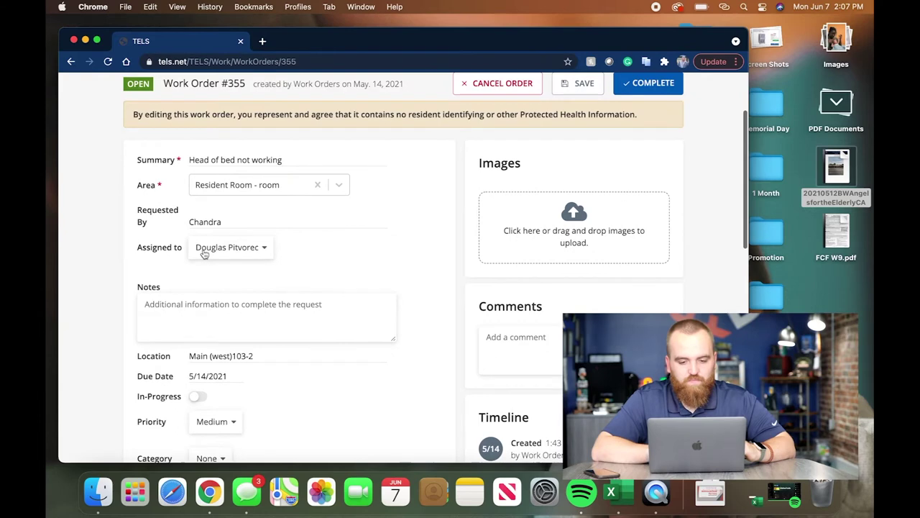
pyautogui.scroll(3, 203, 252)
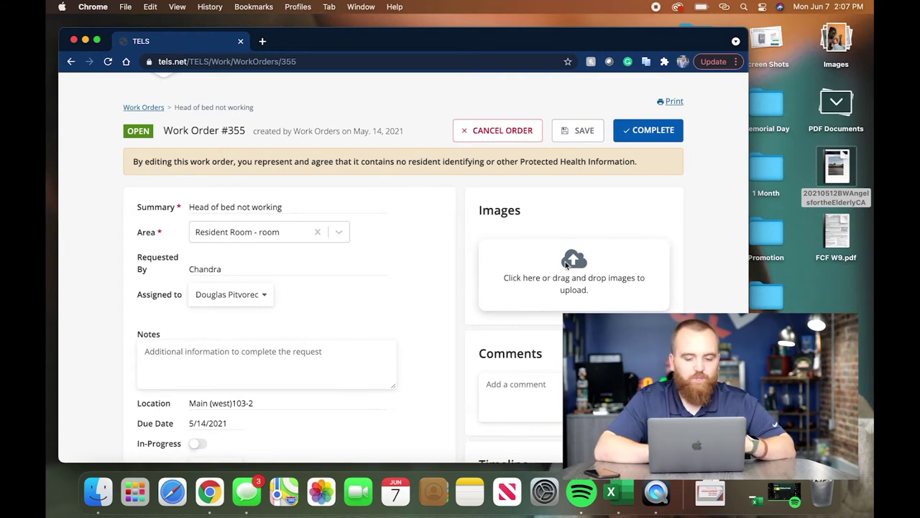
pyautogui.click(565, 287)
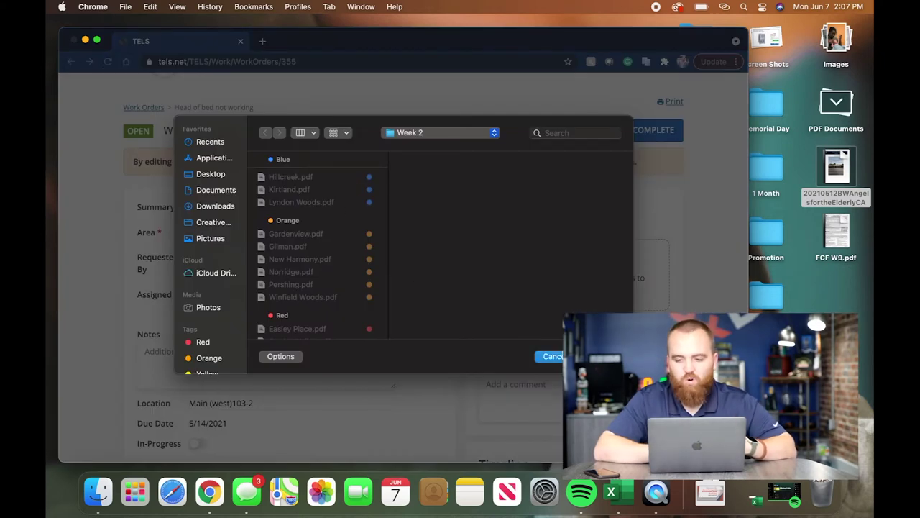
# - Dismiss the image file picker without attaching anything and return to the Work Orders list
pyautogui.click(554, 356)
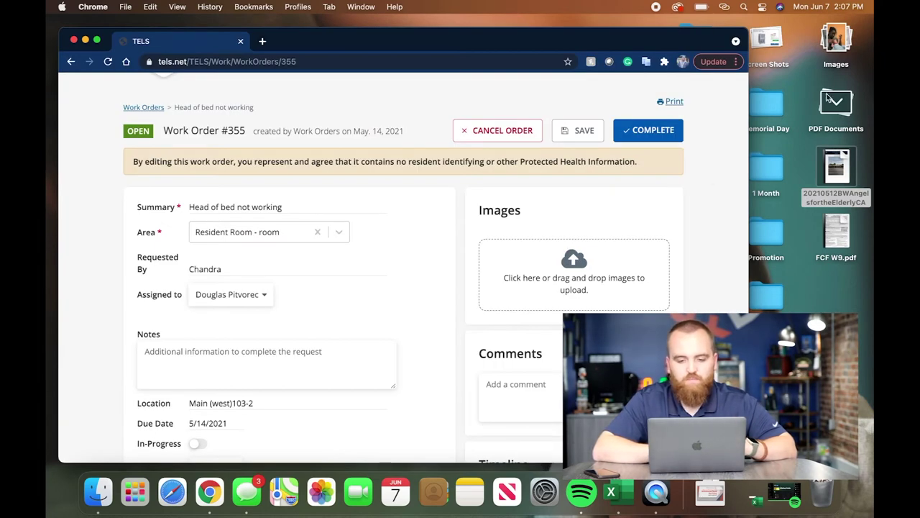
pyautogui.click(833, 99)
pyautogui.scroll(3, 670, 208)
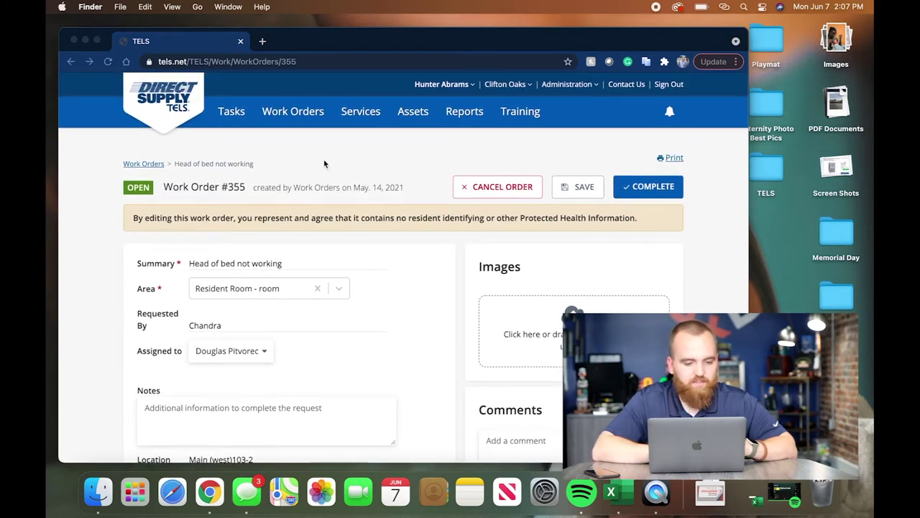
pyautogui.click(143, 164)
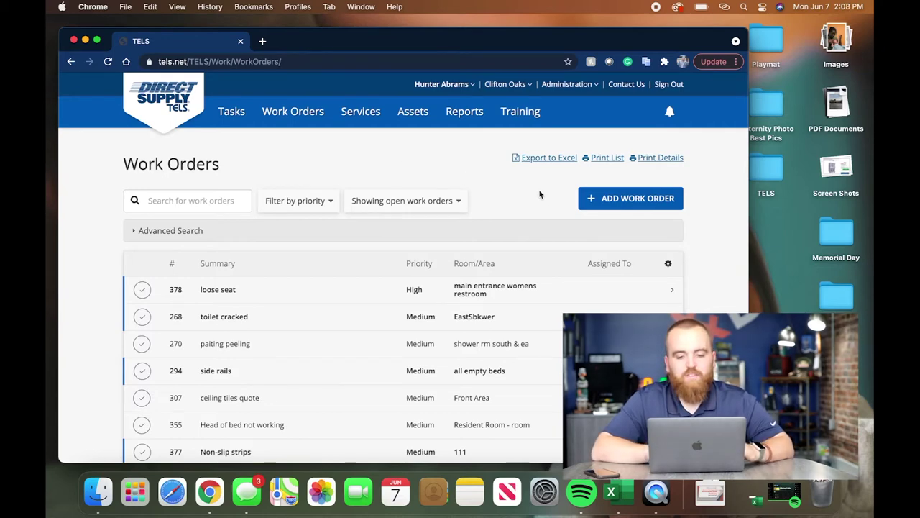
# - Start a work order summarised 'Replace Outlet Cover in Conference Room', clearing the typed Area
pyautogui.click(608, 205)
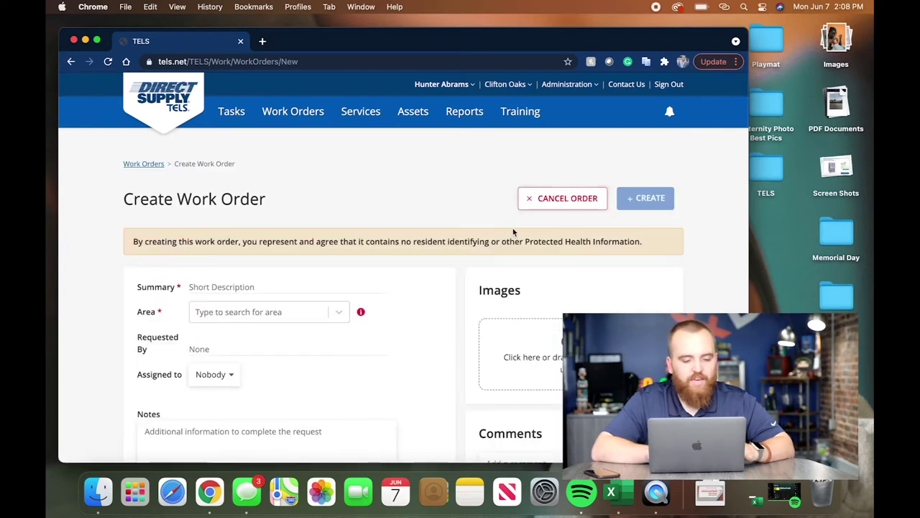
pyautogui.scroll(-3, 477, 256)
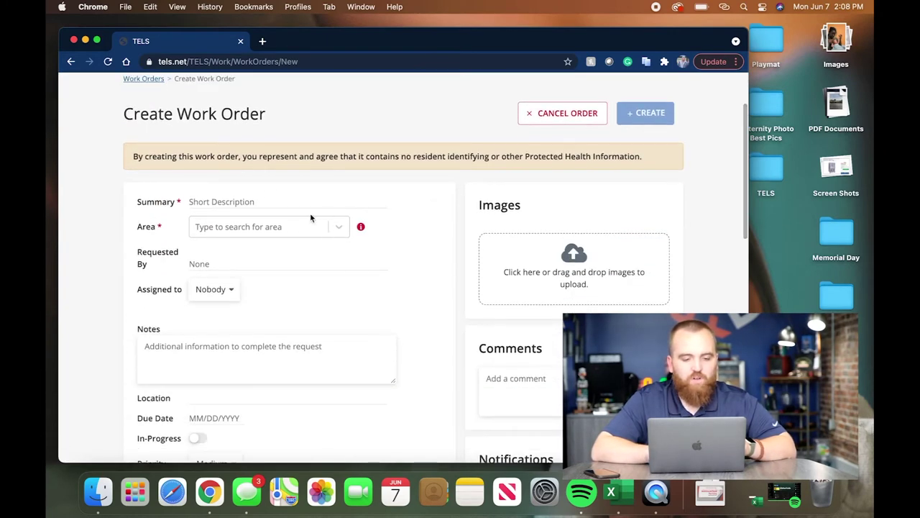
pyautogui.click(264, 201)
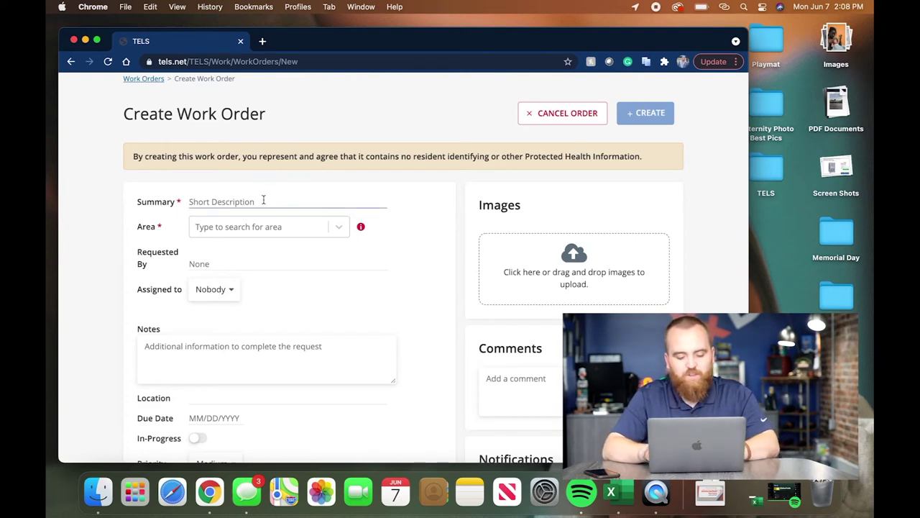
pyautogui.write('Replace ')
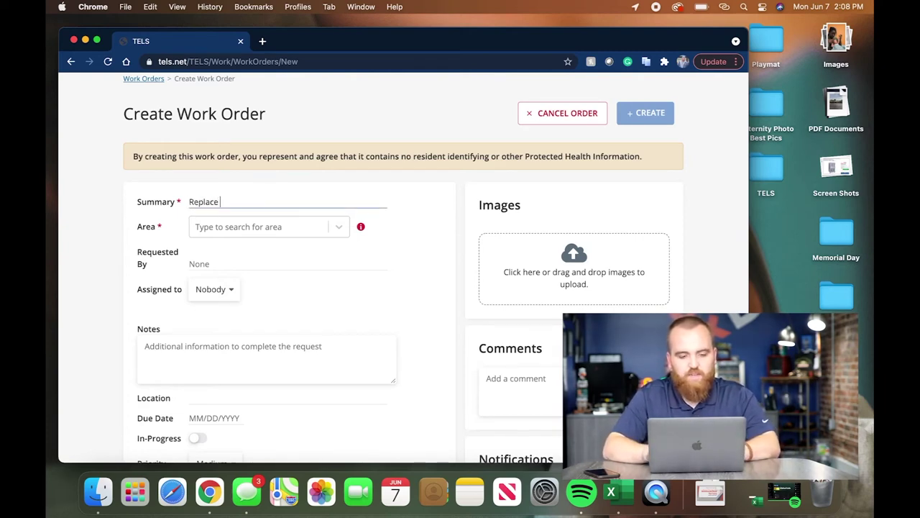
pyautogui.write('Outlet Co')
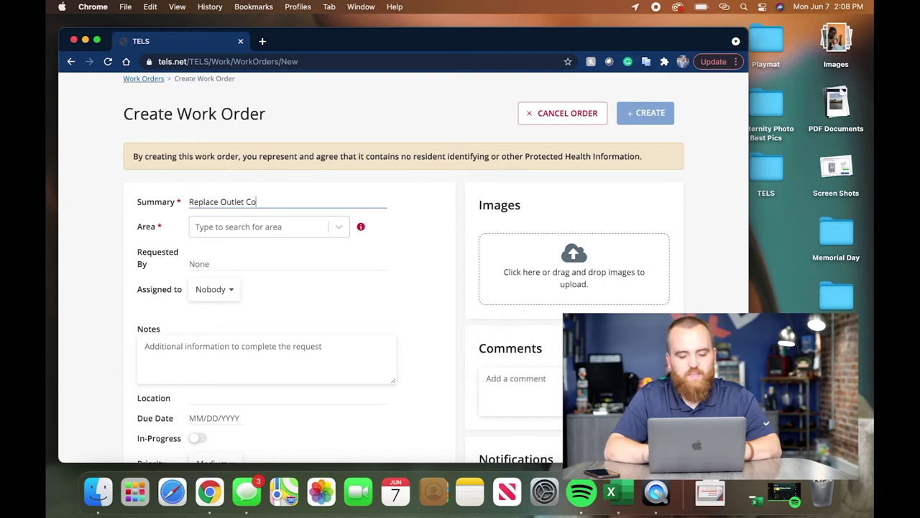
pyautogui.write('ver in Conference Room')
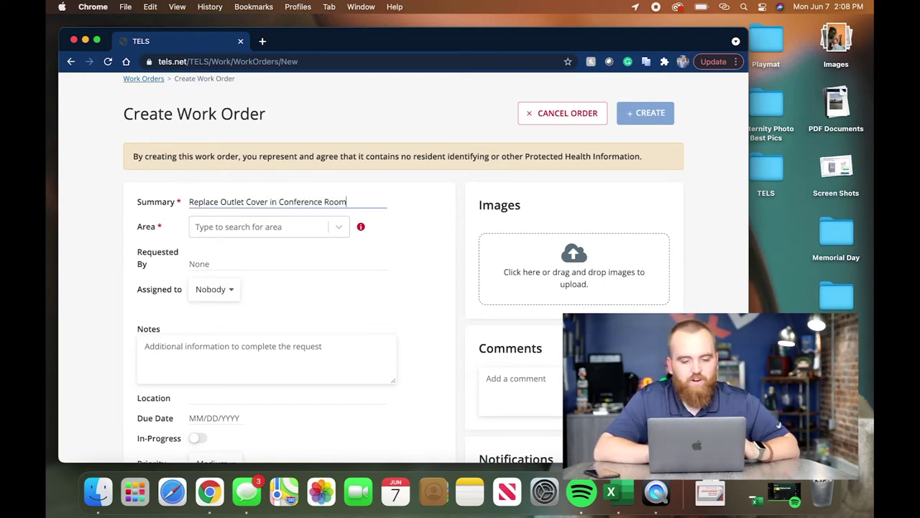
pyautogui.click(334, 230)
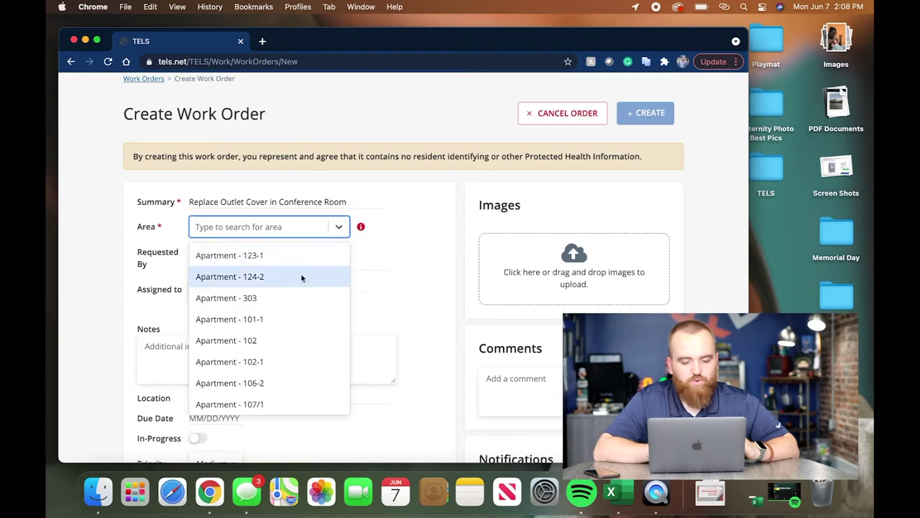
pyautogui.scroll(-5, 297, 287)
pyautogui.scroll(-10, 298, 289)
pyautogui.scroll(-10, 298, 289)
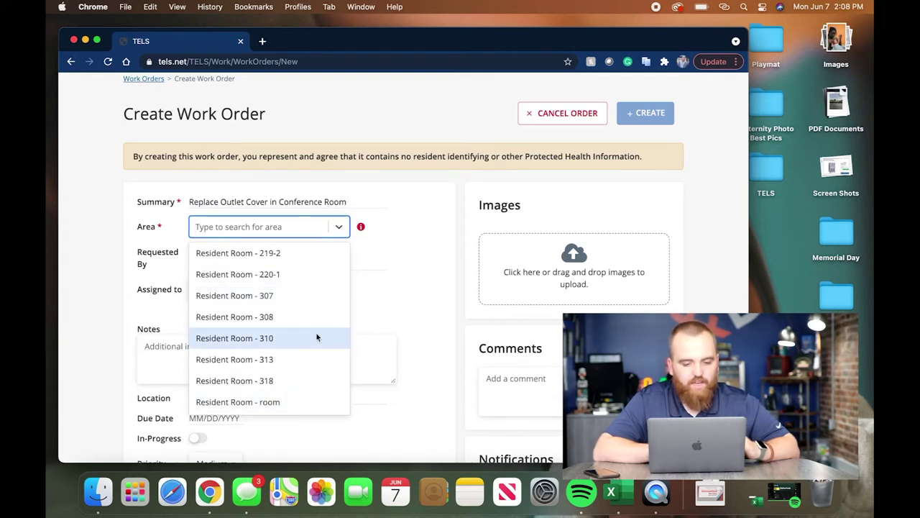
pyautogui.scroll(10, 294, 302)
pyautogui.scroll(10, 295, 288)
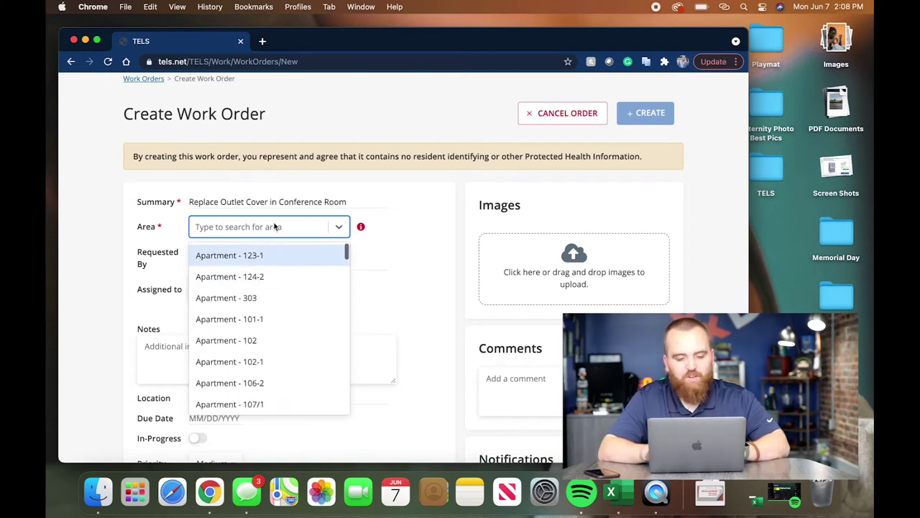
pyautogui.write('Conference')
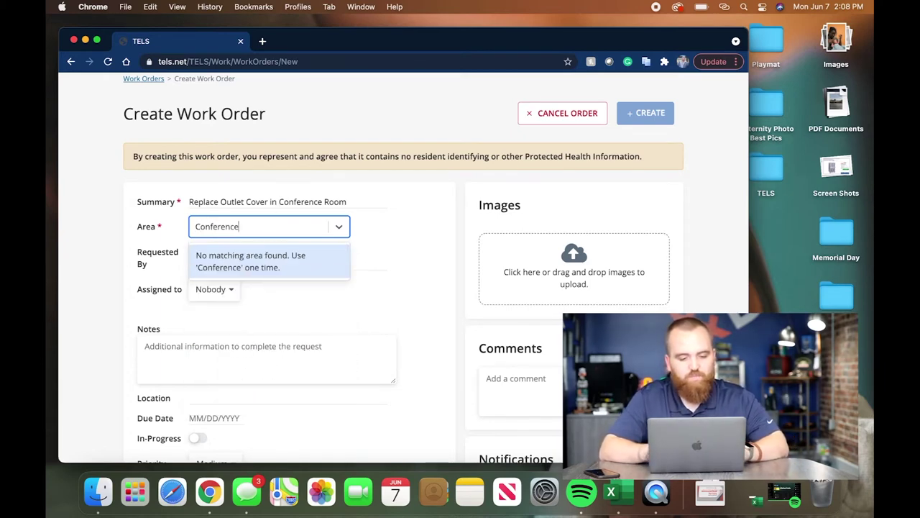
pyautogui.write(' Room')
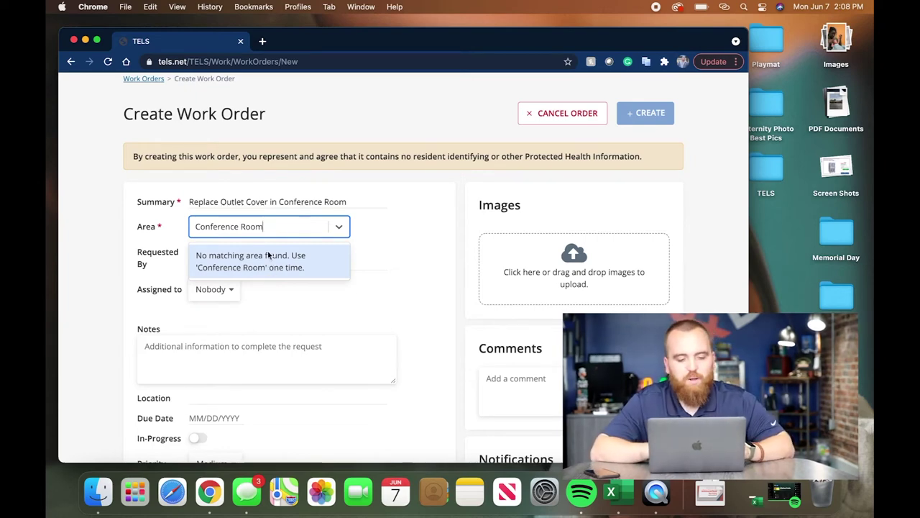
pyautogui.press('super+a')
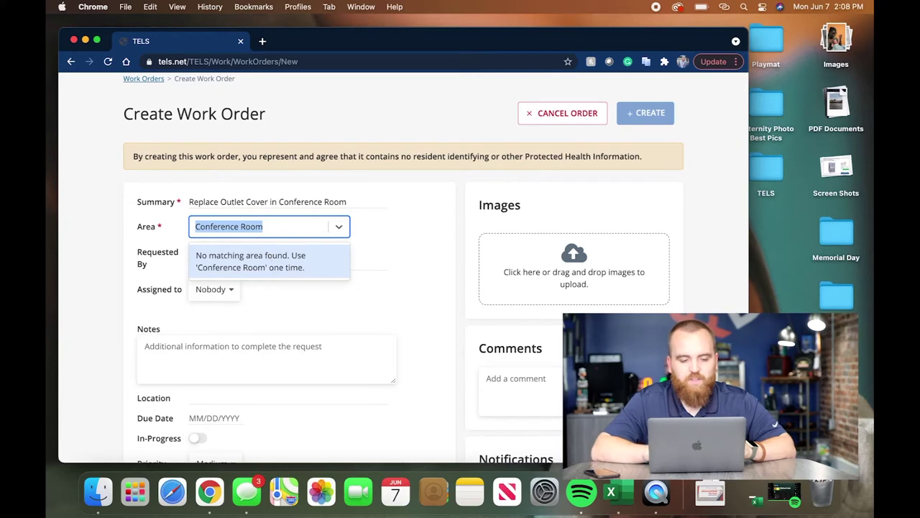
pyautogui.press('BackSpace')
pyautogui.click(401, 263)
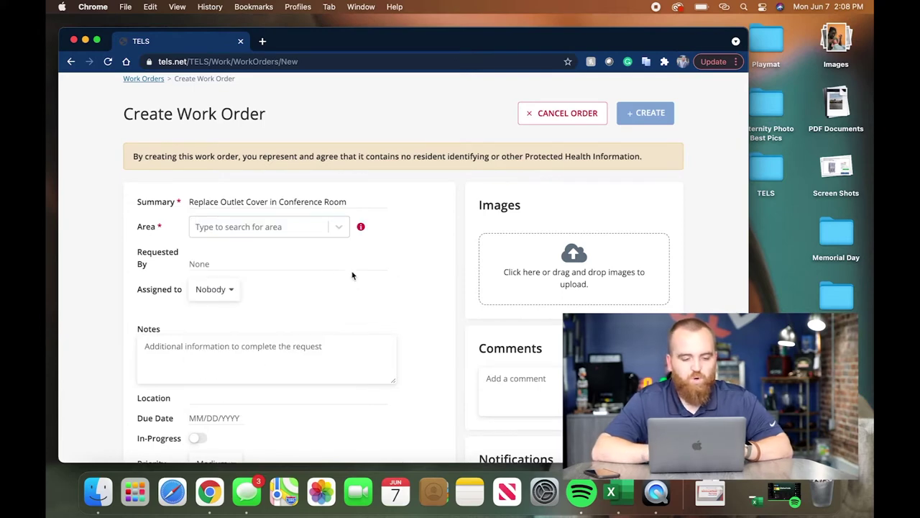
pyautogui.click(255, 262)
pyautogui.write('HUn')
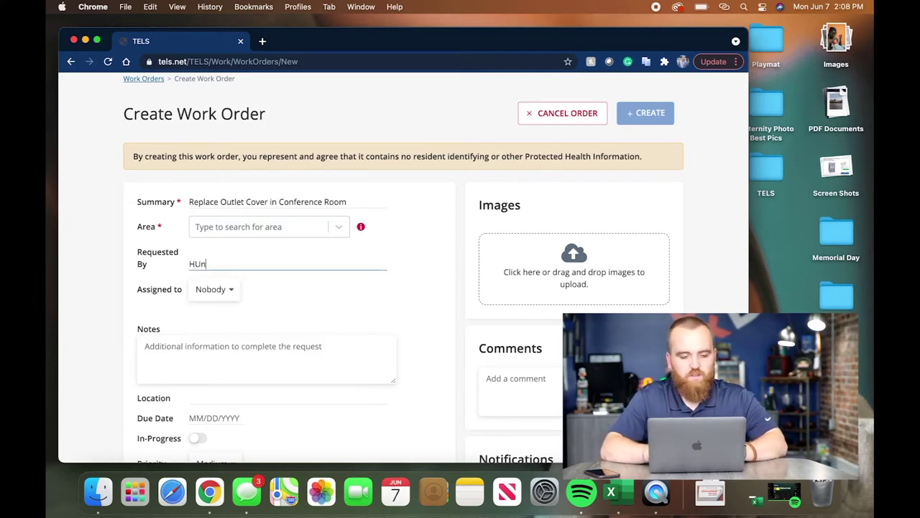
pyautogui.press('BackSpace')
pyautogui.press('BackSpace')
pyautogui.write('r Abrams')
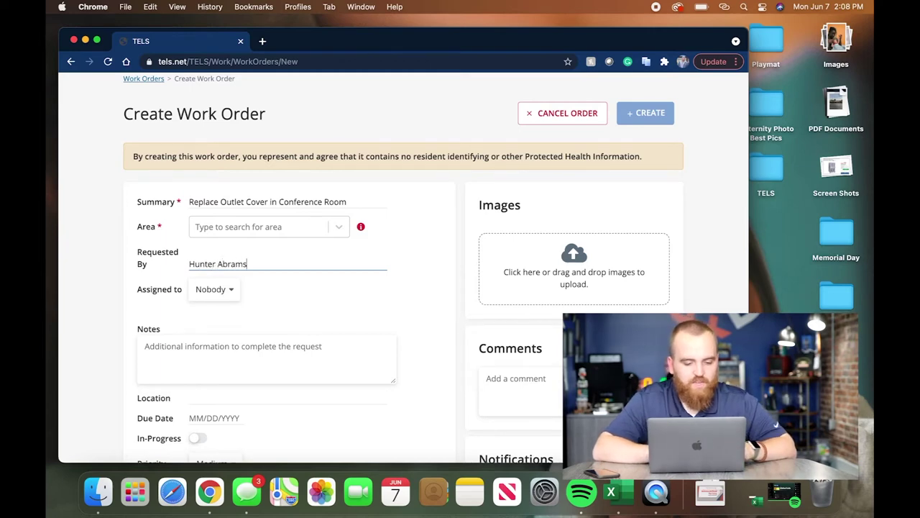
pyautogui.click(230, 291)
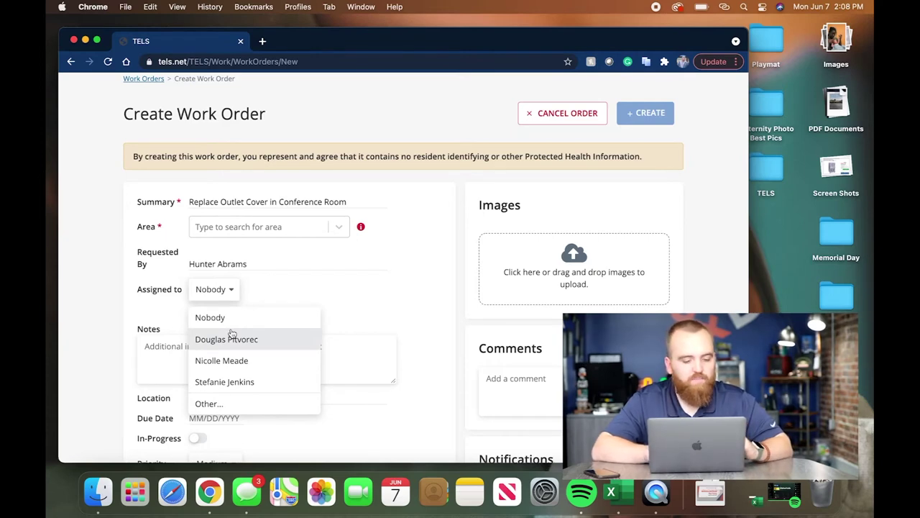
pyautogui.click(232, 338)
# - Write the note 'Left outlet under the whiteboard', accepting the grammar fix
pyautogui.click(210, 346)
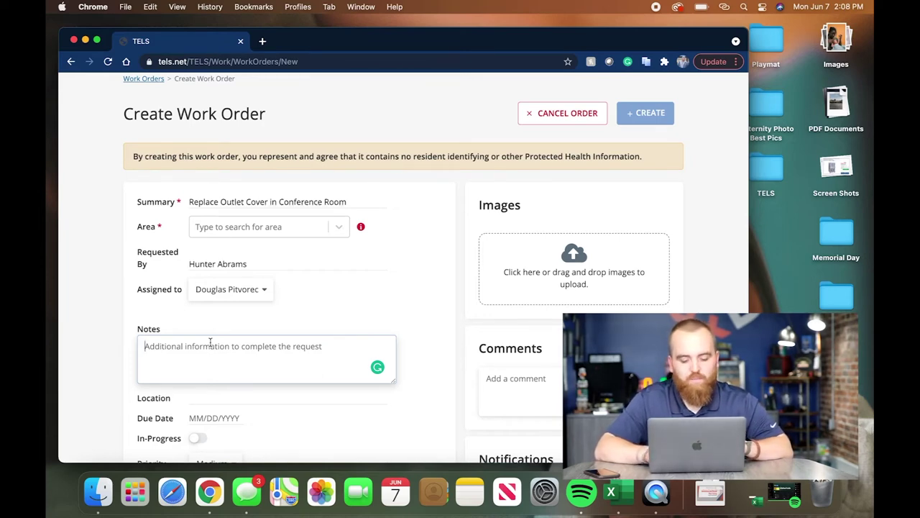
pyautogui.write('Left outlet')
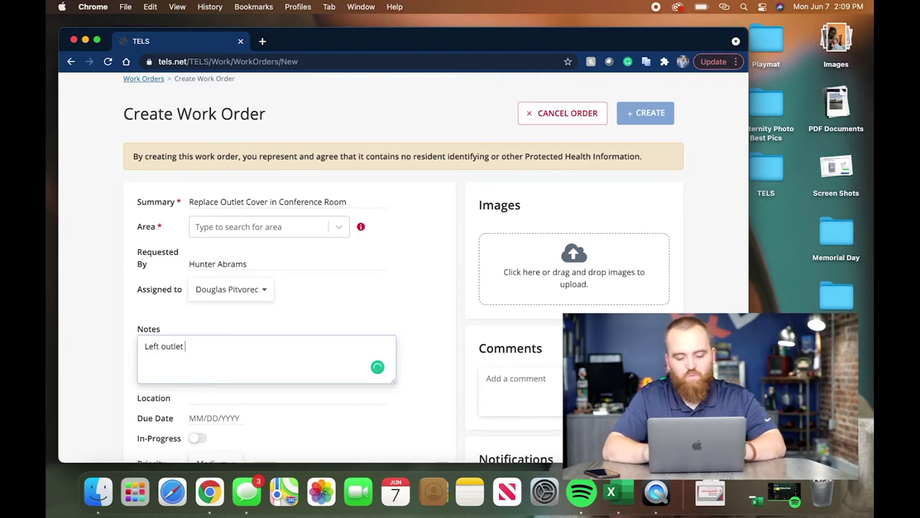
pyautogui.write('r whiteboard')
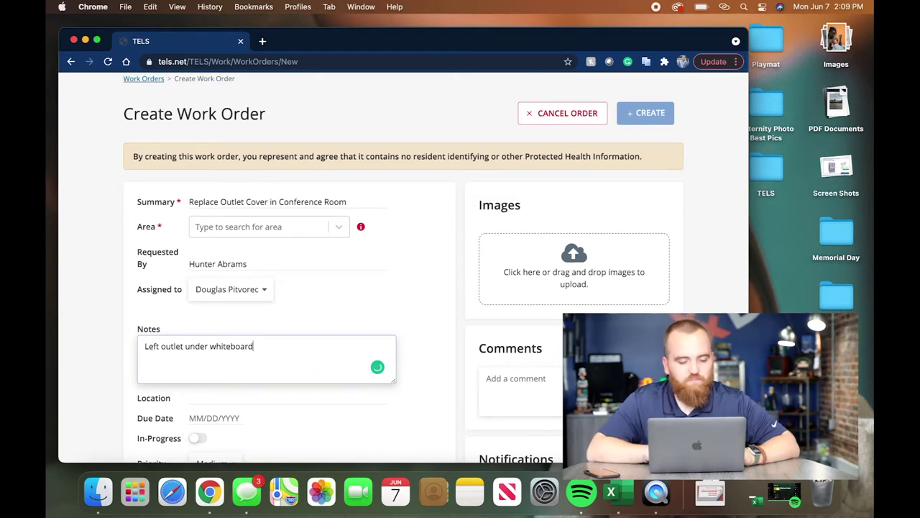
pyautogui.click(230, 345)
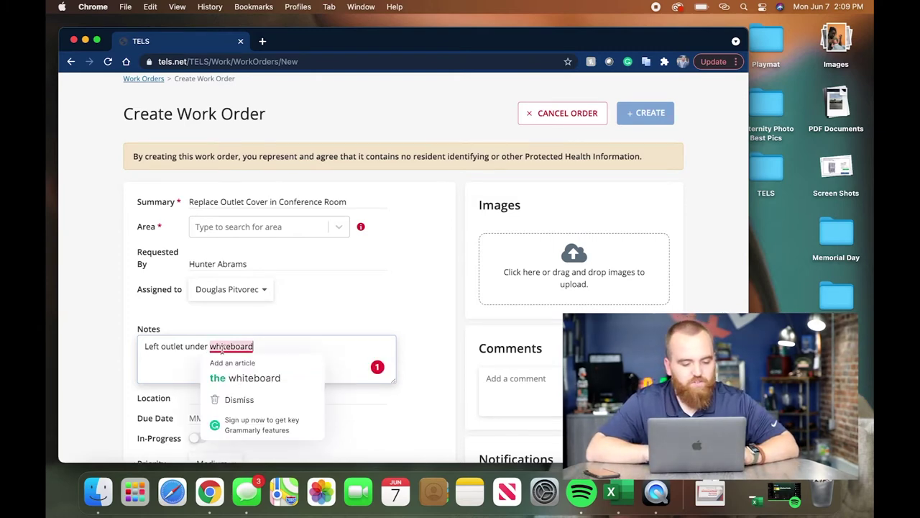
pyautogui.click(230, 367)
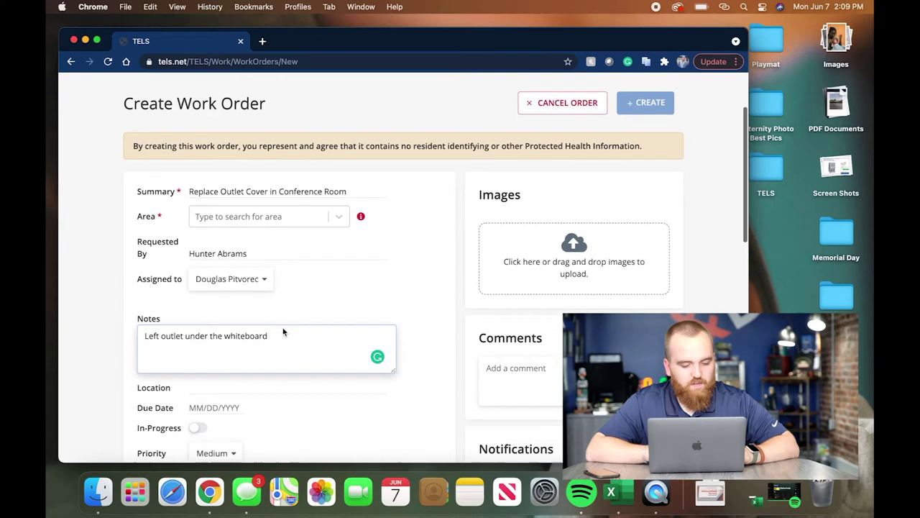
pyautogui.scroll(-2, 284, 331)
pyautogui.click(261, 346)
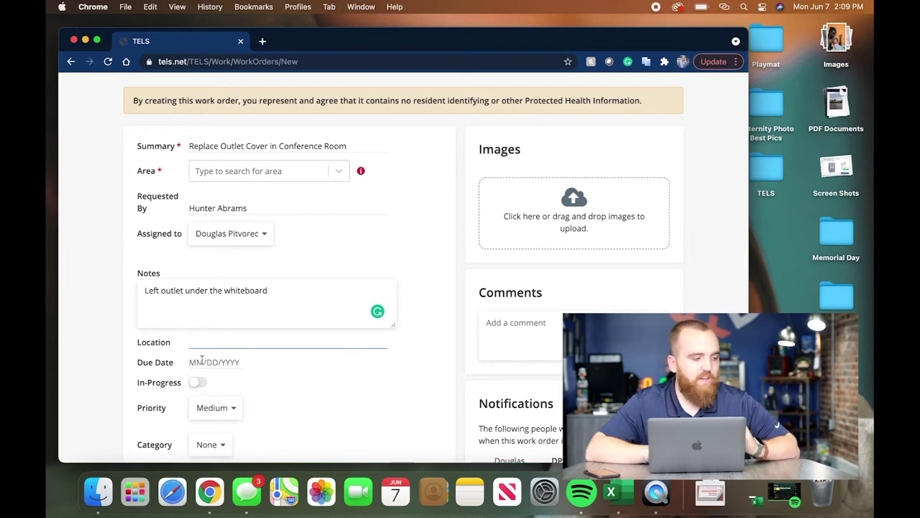
pyautogui.click(202, 362)
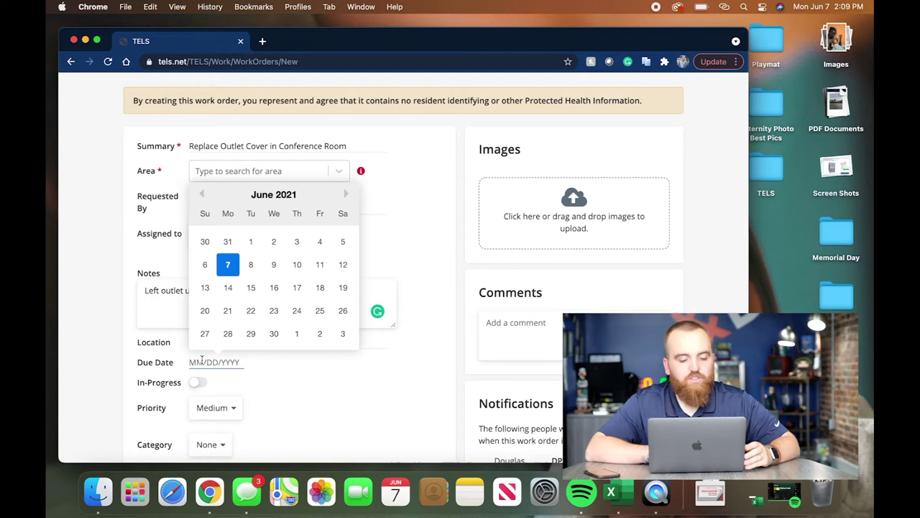
# - Set due date 6/11/2021, Low priority and General Maintenance category
pyautogui.click(320, 267)
pyautogui.scroll(-2, 309, 388)
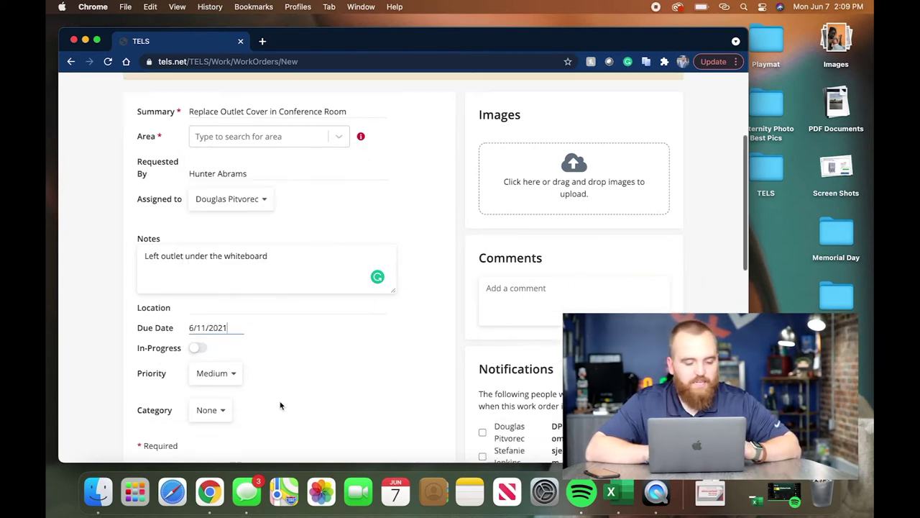
pyautogui.click(233, 360)
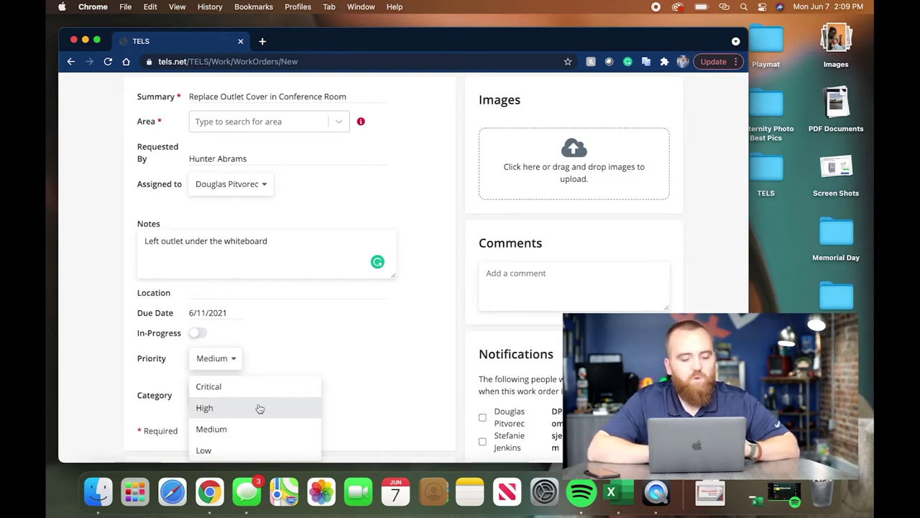
pyautogui.click(256, 450)
pyautogui.scroll(-2, 252, 369)
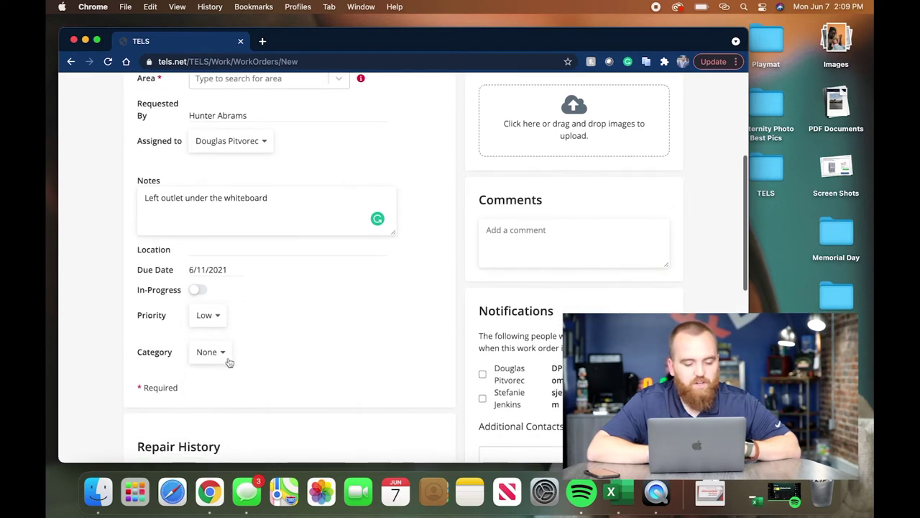
pyautogui.click(223, 352)
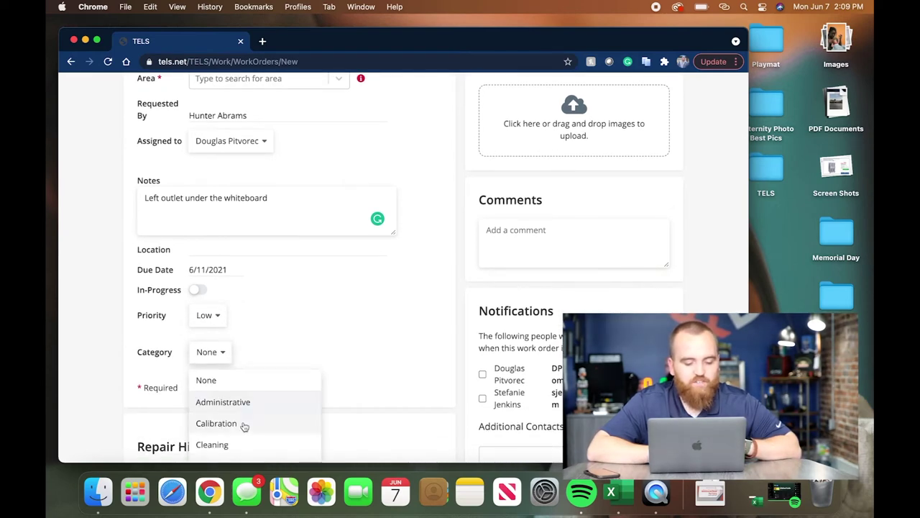
pyautogui.scroll(-2, 244, 424)
pyautogui.scroll(-1, 244, 430)
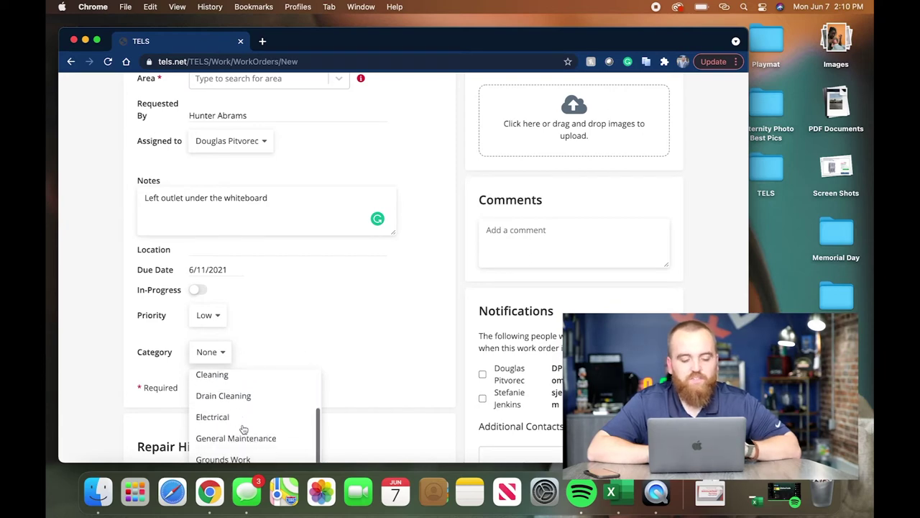
pyautogui.scroll(3, 244, 429)
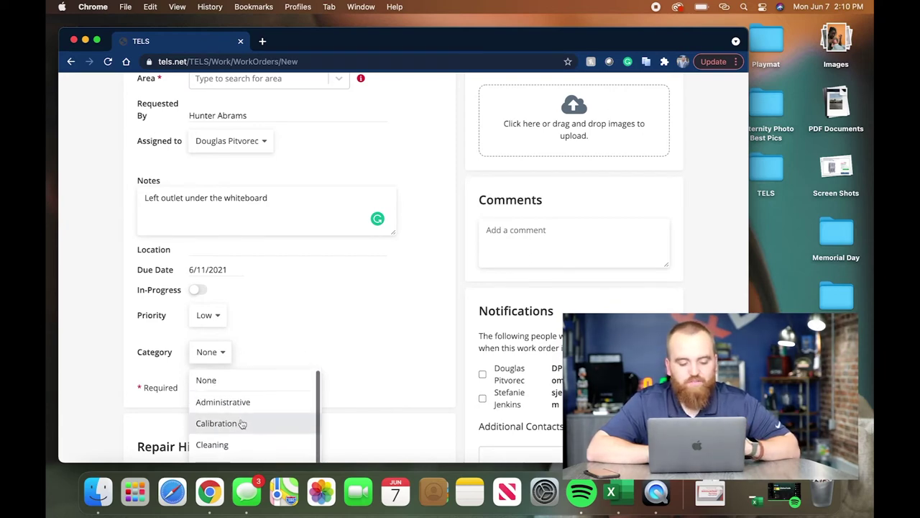
pyautogui.scroll(-2, 243, 424)
pyautogui.scroll(-2, 243, 424)
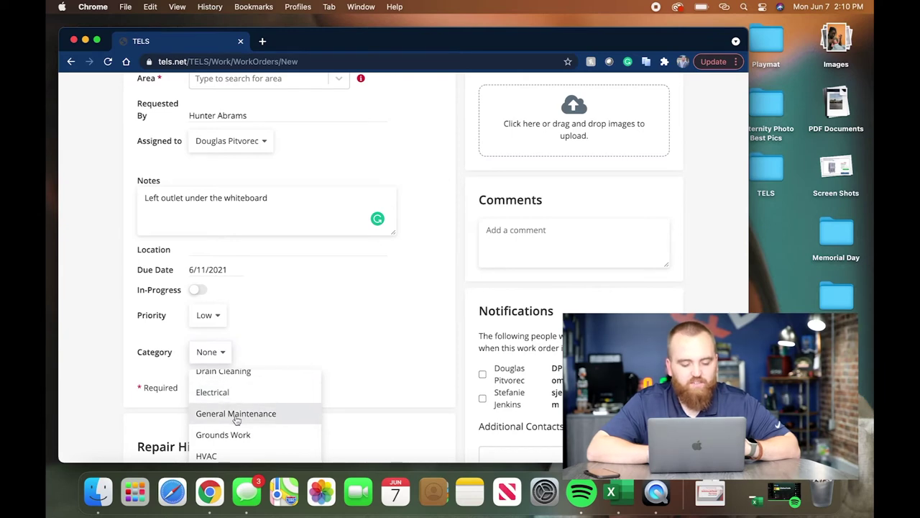
pyautogui.click(236, 416)
pyautogui.scroll(-5, 243, 398)
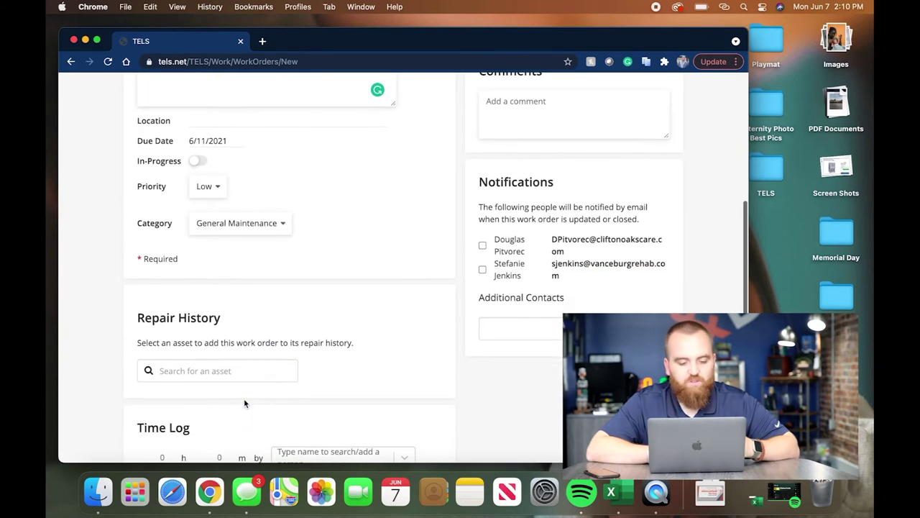
pyautogui.scroll(-3, 244, 398)
pyautogui.scroll(-2, 244, 399)
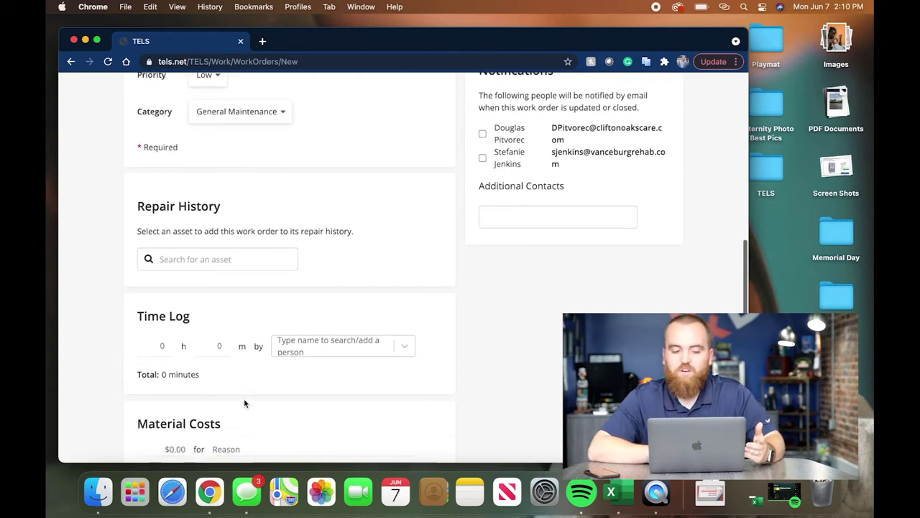
pyautogui.scroll(-2, 244, 398)
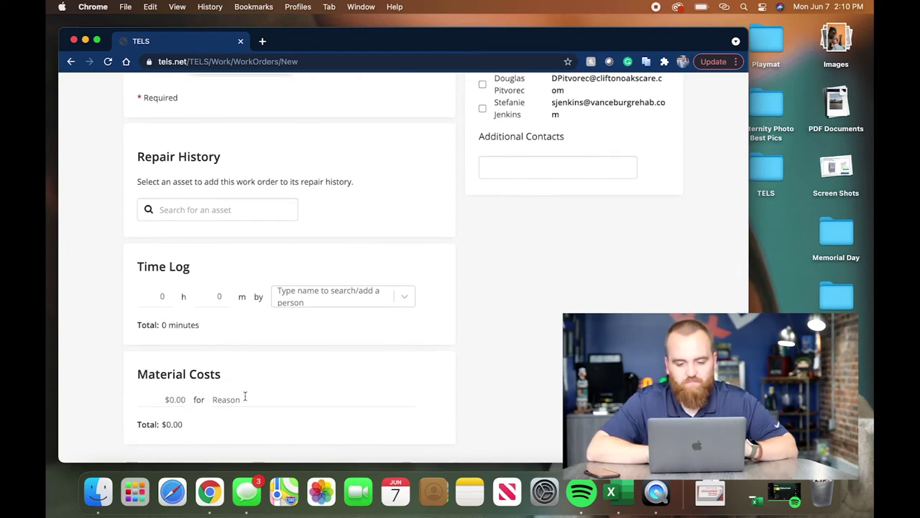
pyautogui.scroll(5, 410, 287)
pyautogui.scroll(5, 410, 287)
pyautogui.scroll(-1, 409, 287)
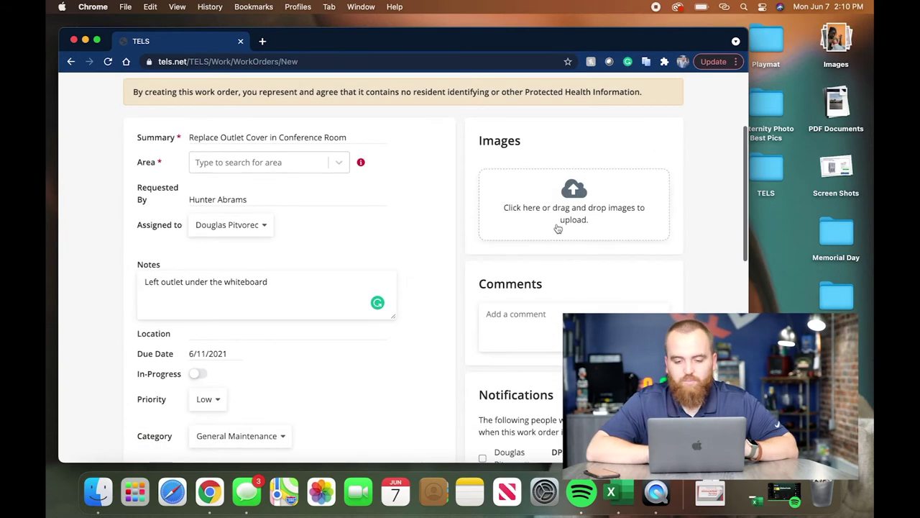
pyautogui.scroll(2, 558, 229)
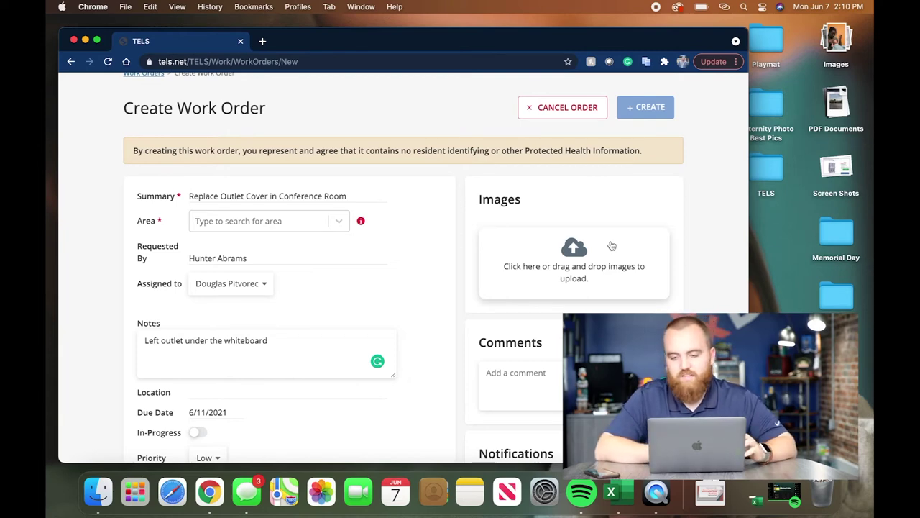
pyautogui.click(829, 43)
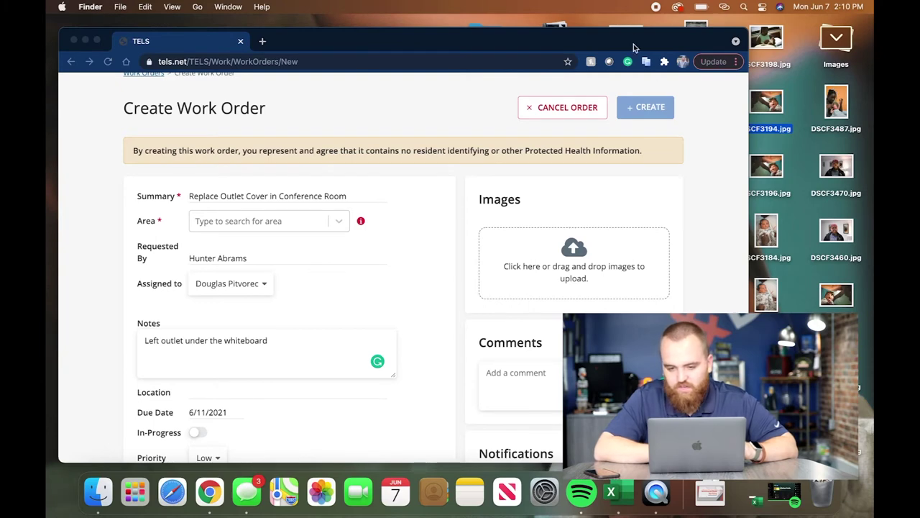
pyautogui.moveTo(633, 39)
pyautogui.mouseDown()
pyautogui.moveTo(508, 41)
pyautogui.moveTo(671, 23)
pyautogui.mouseUp()
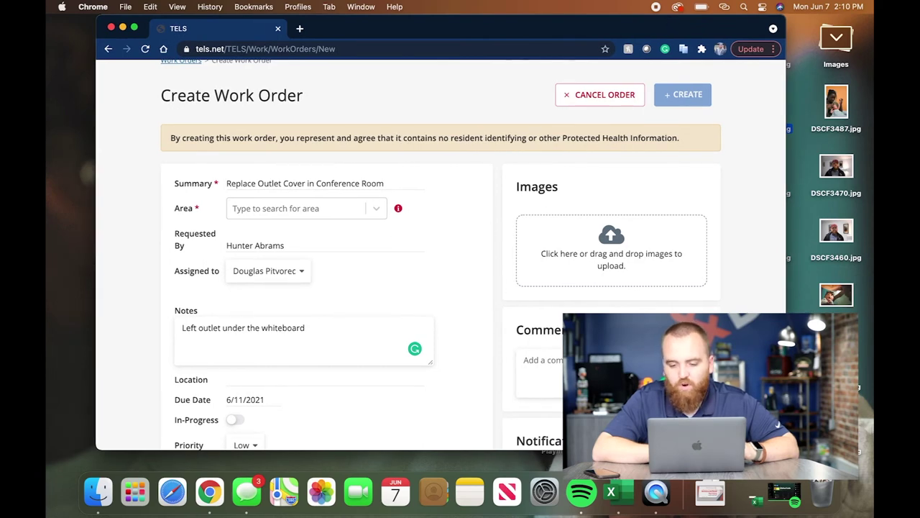
pyautogui.moveTo(836, 294)
pyautogui.mouseDown()
pyautogui.moveTo(752, 289)
pyautogui.moveTo(661, 262)
pyautogui.mouseUp()
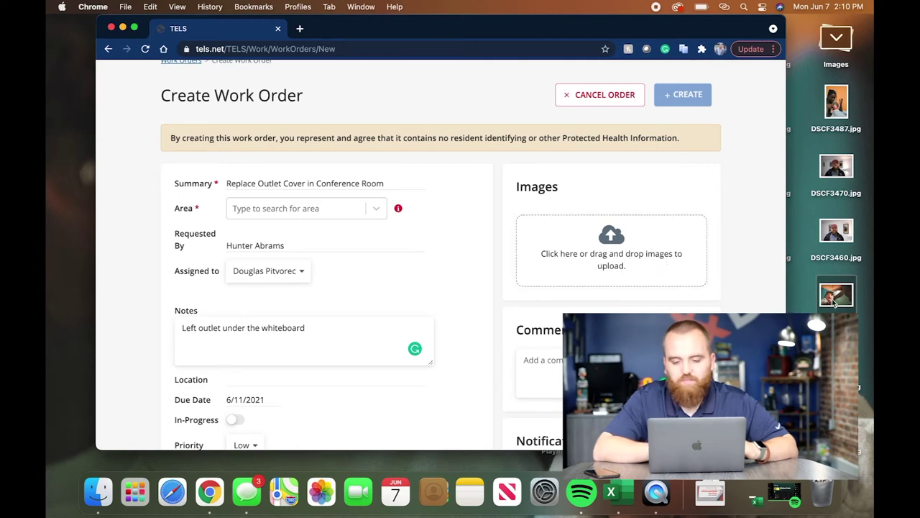
pyautogui.moveTo(837, 293); pyautogui.dragTo(641, 265)
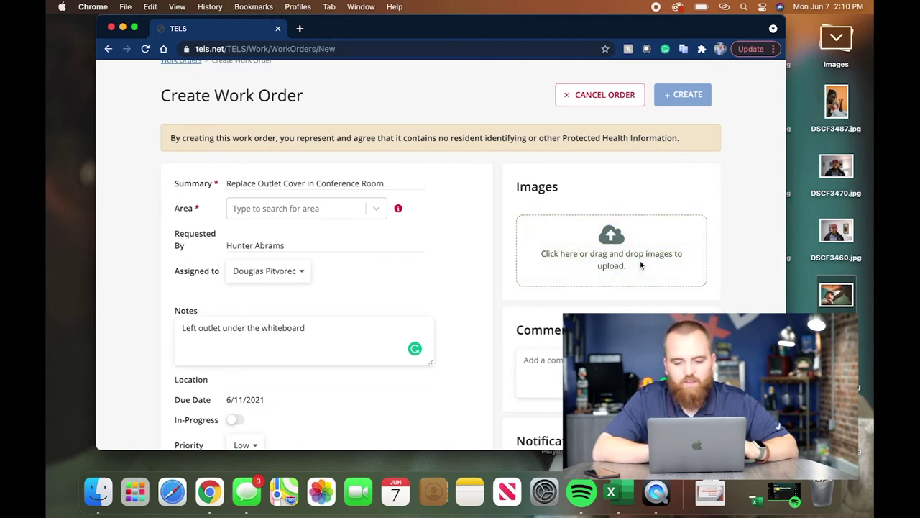
pyautogui.scroll(4, 625, 259)
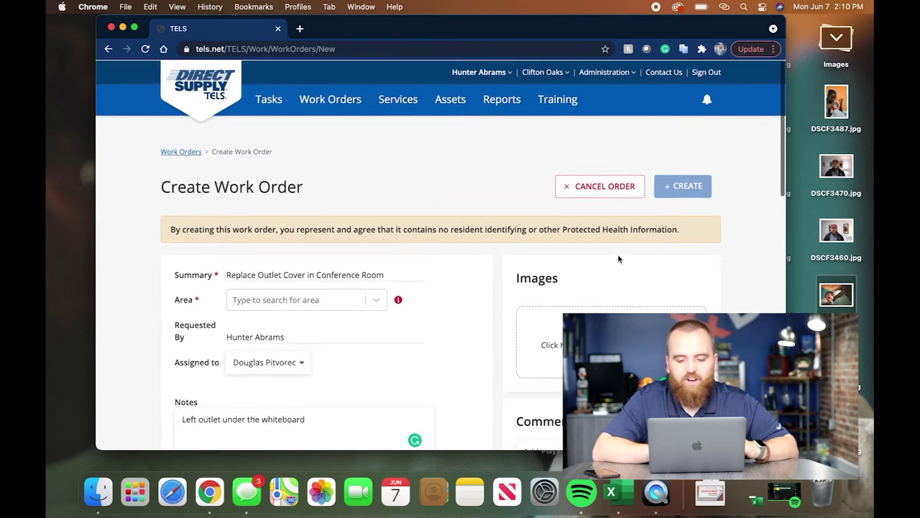
pyautogui.scroll(-2, 613, 305)
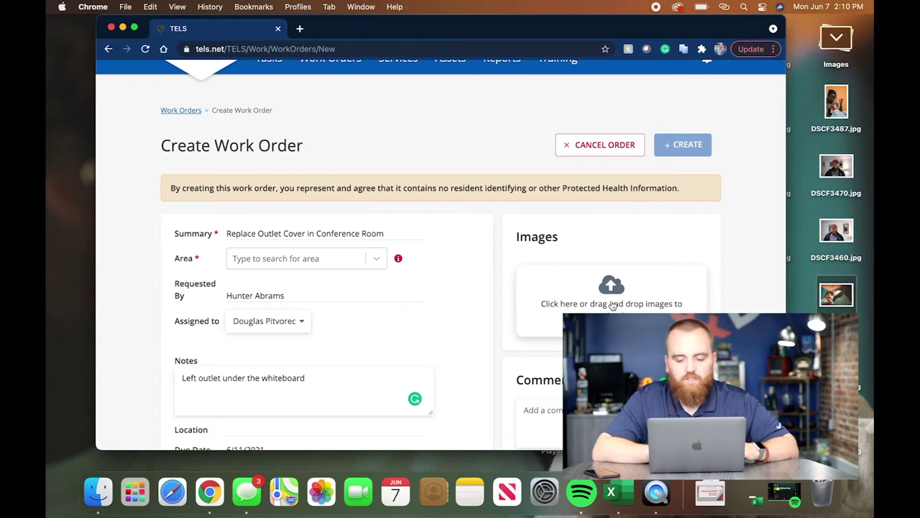
pyautogui.scroll(-2, 613, 305)
pyautogui.scroll(-1, 613, 305)
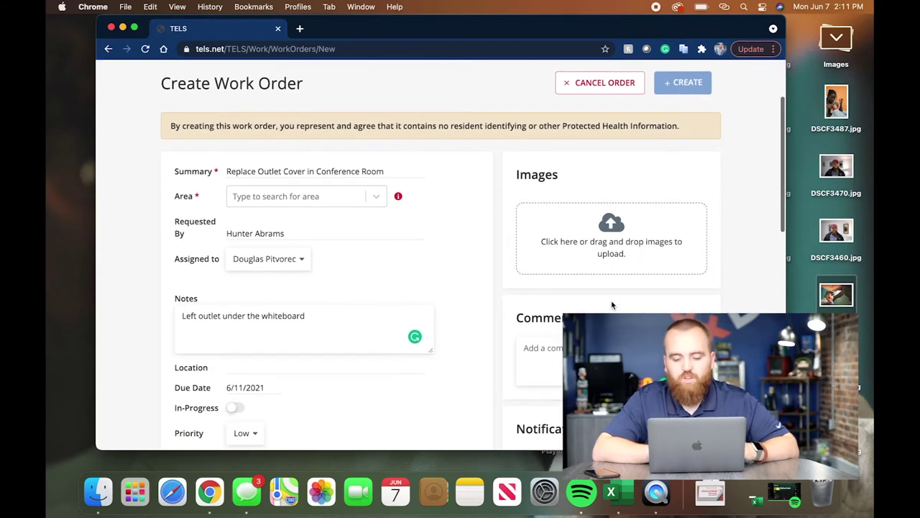
pyautogui.scroll(-2, 613, 305)
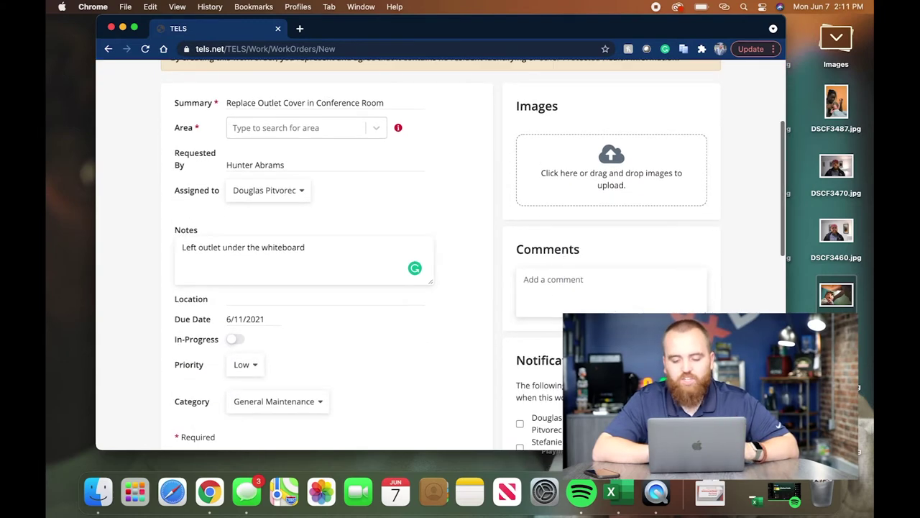
pyautogui.scroll(-2, 613, 305)
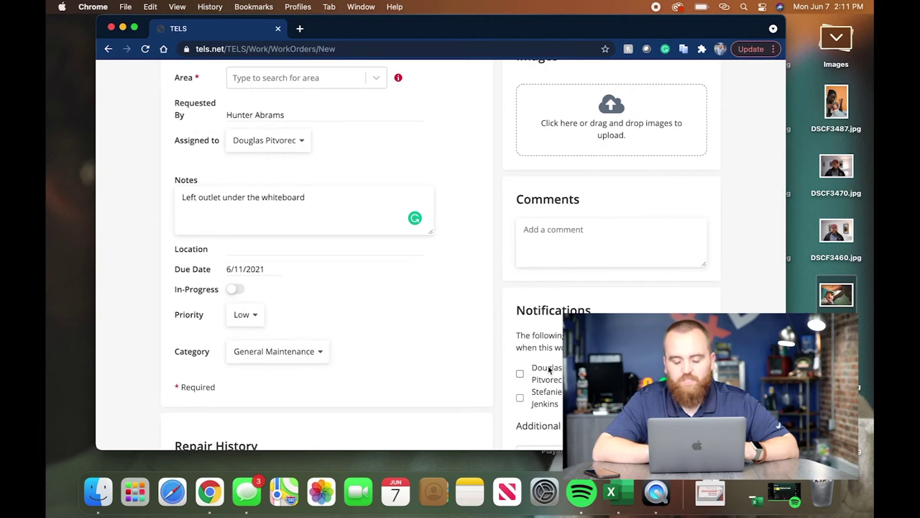
pyautogui.scroll(-2, 549, 369)
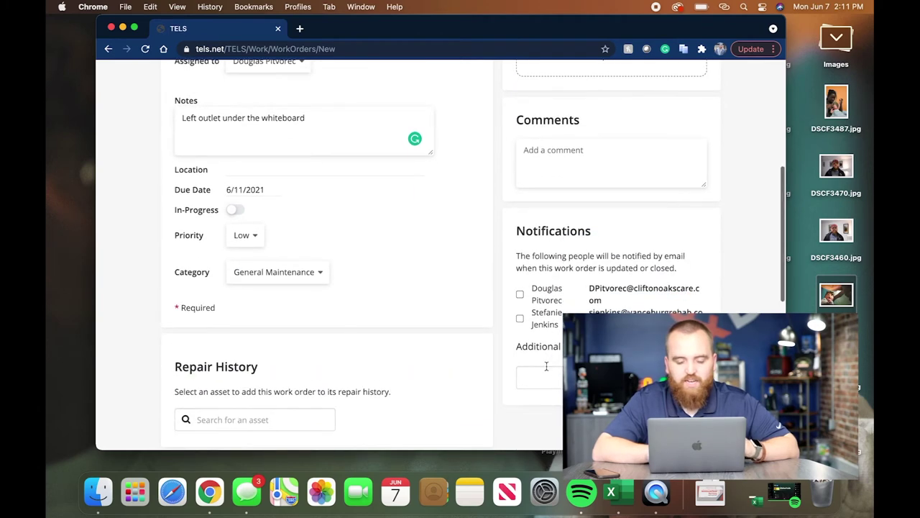
pyautogui.click(546, 370)
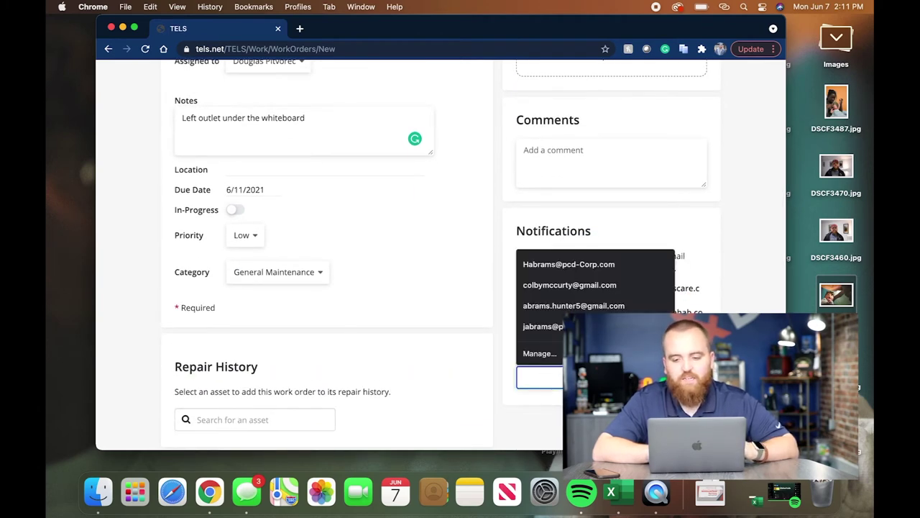
pyautogui.press('Escape')
pyautogui.scroll(8, 634, 216)
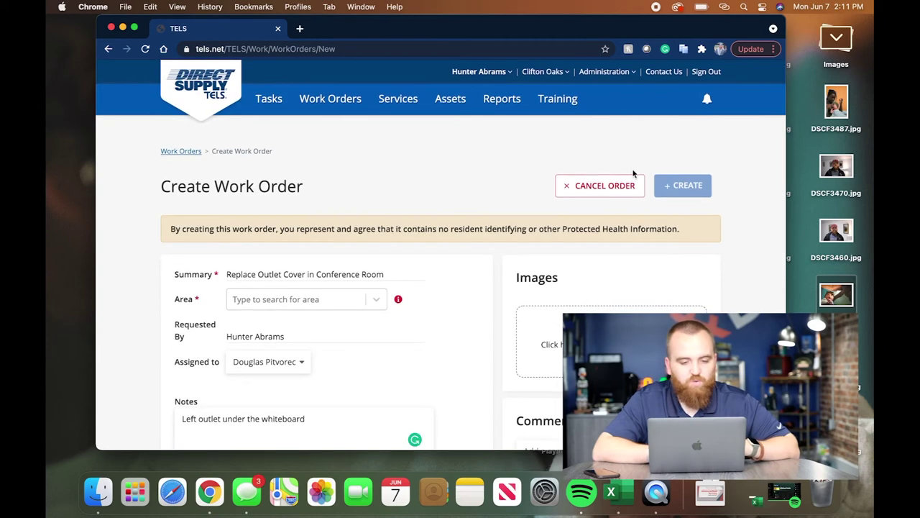
# - Cancel the new work order, browse the Training resources, then go to Reporting
pyautogui.click(611, 185)
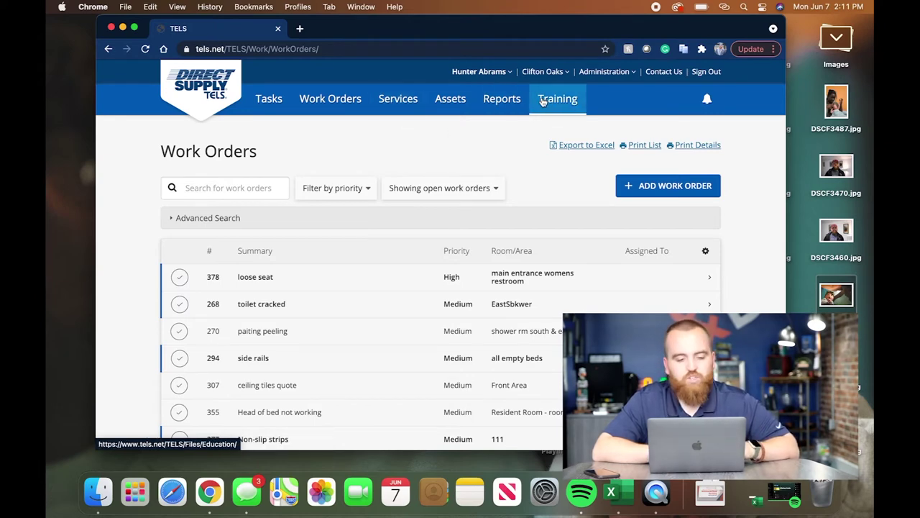
pyautogui.click(542, 101)
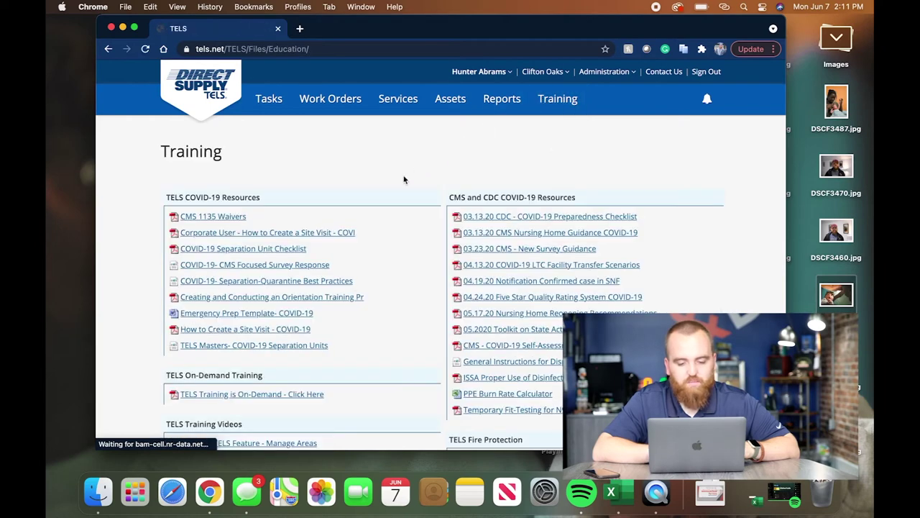
pyautogui.scroll(-3, 371, 192)
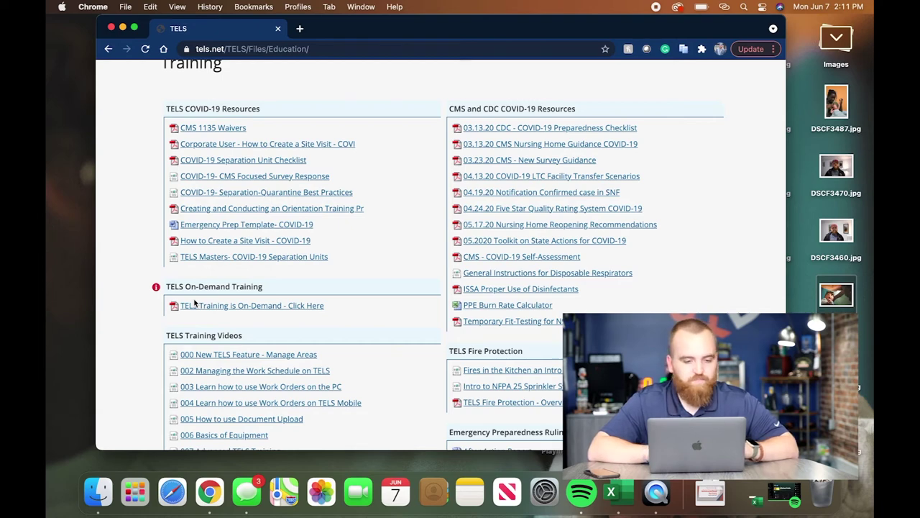
pyautogui.scroll(3, 195, 303)
pyautogui.scroll(2, 194, 304)
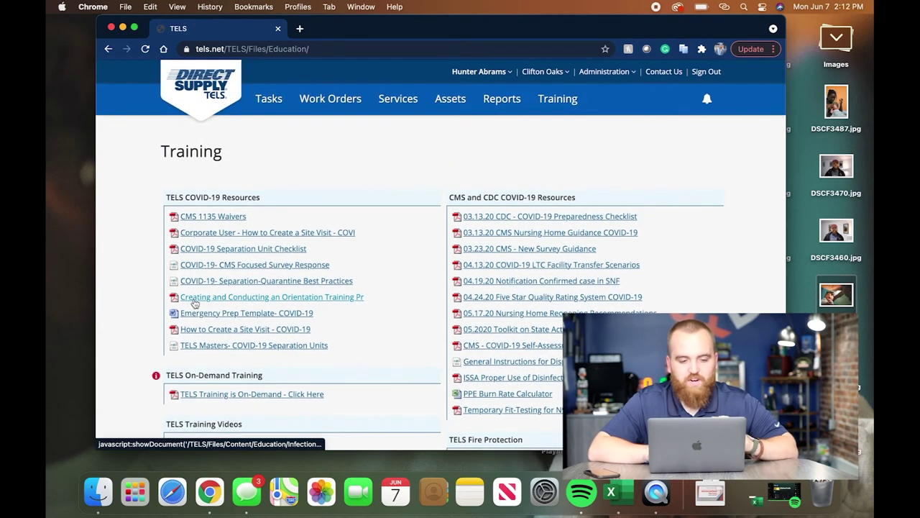
pyautogui.scroll(-2, 316, 267)
pyautogui.scroll(-1, 316, 267)
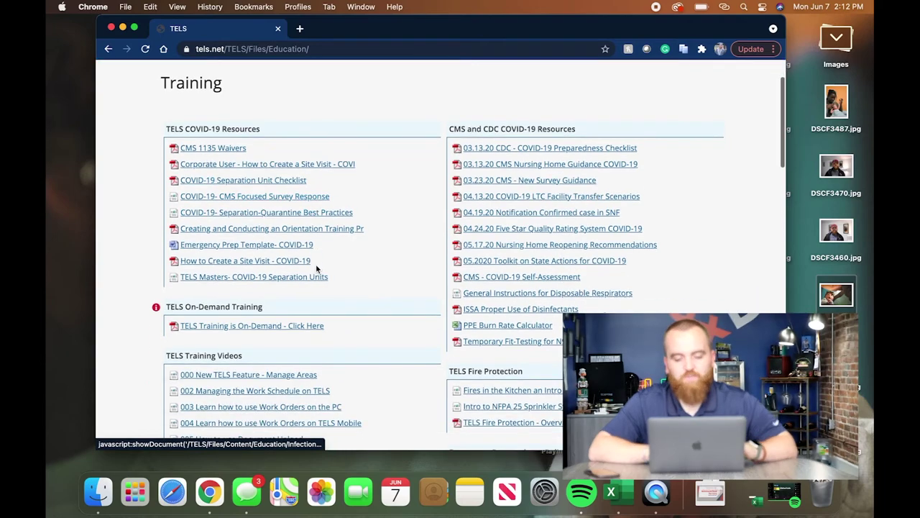
pyautogui.scroll(-2, 316, 267)
pyautogui.scroll(-2, 315, 267)
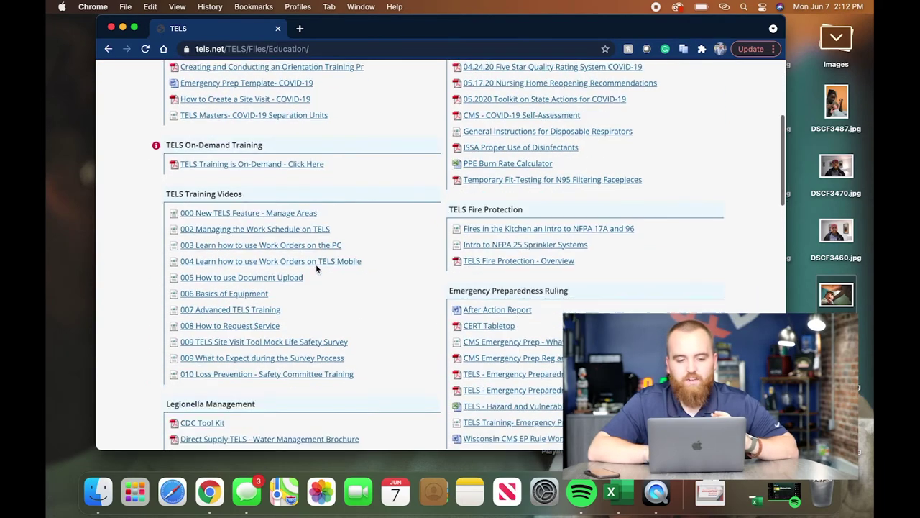
pyautogui.scroll(-2, 316, 267)
pyautogui.scroll(-1, 315, 268)
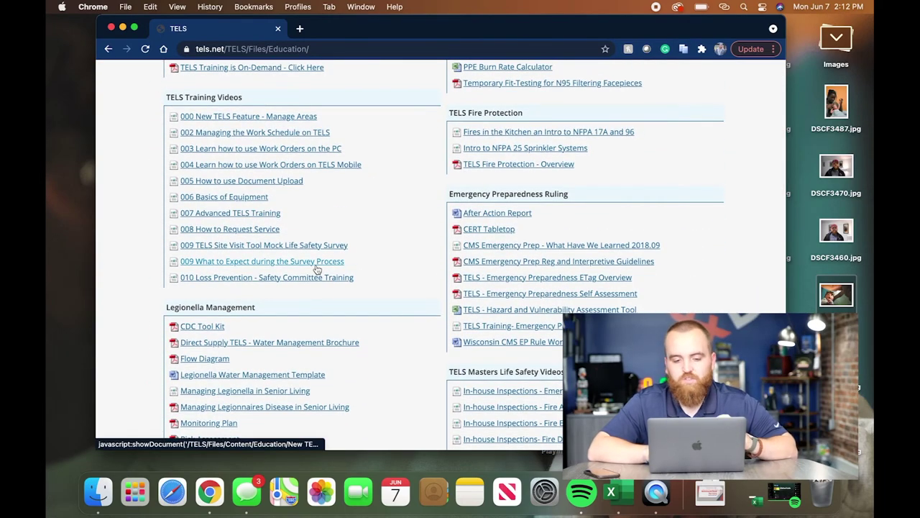
pyautogui.scroll(-3, 317, 268)
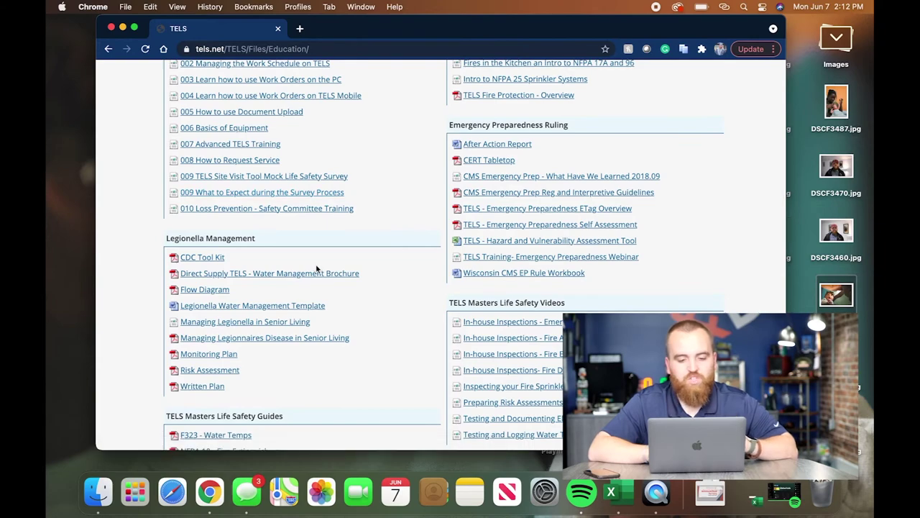
pyautogui.scroll(-3, 315, 268)
pyautogui.scroll(-3, 316, 268)
pyautogui.scroll(-3, 316, 268)
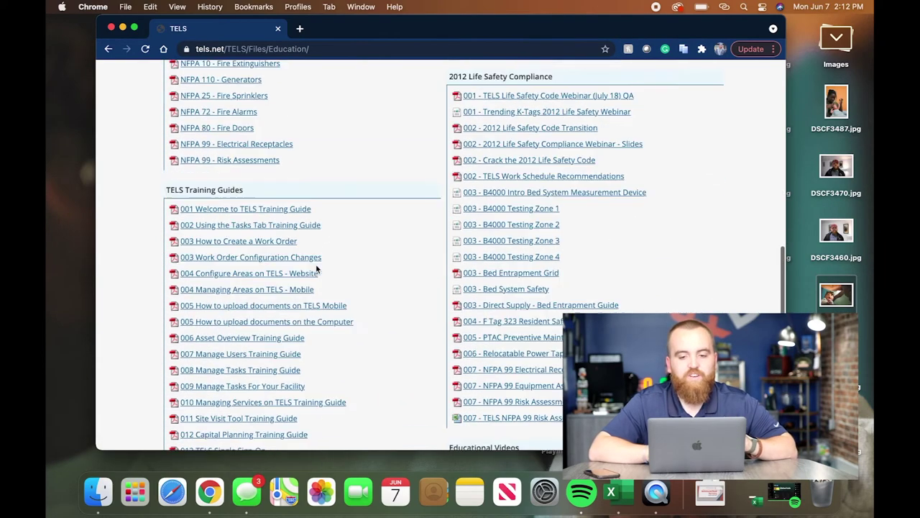
pyautogui.scroll(-3, 315, 268)
pyautogui.scroll(-3, 315, 264)
pyautogui.scroll(-3, 316, 264)
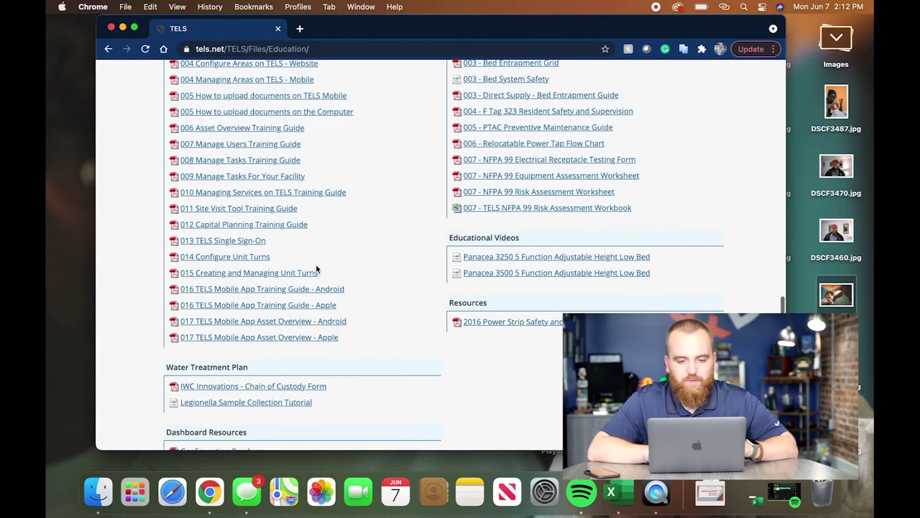
pyautogui.scroll(15, 316, 264)
pyautogui.scroll(-1, 315, 269)
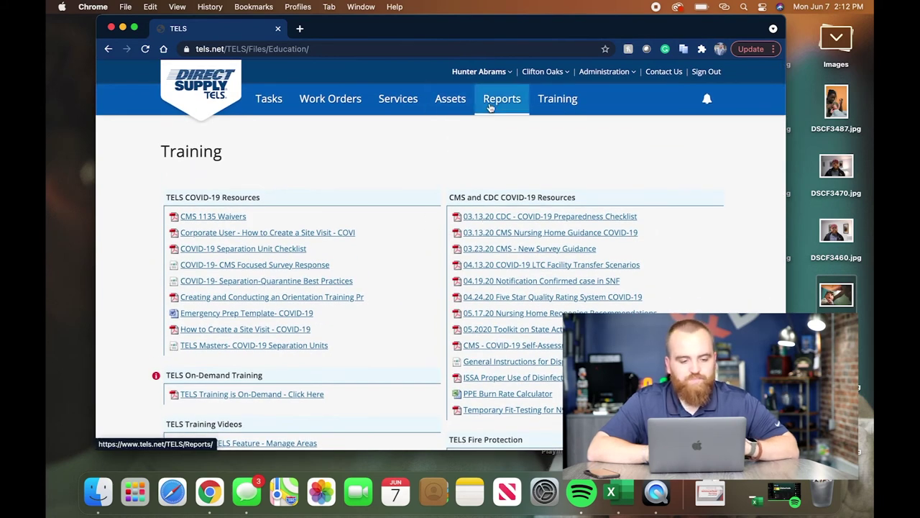
pyautogui.click(501, 98)
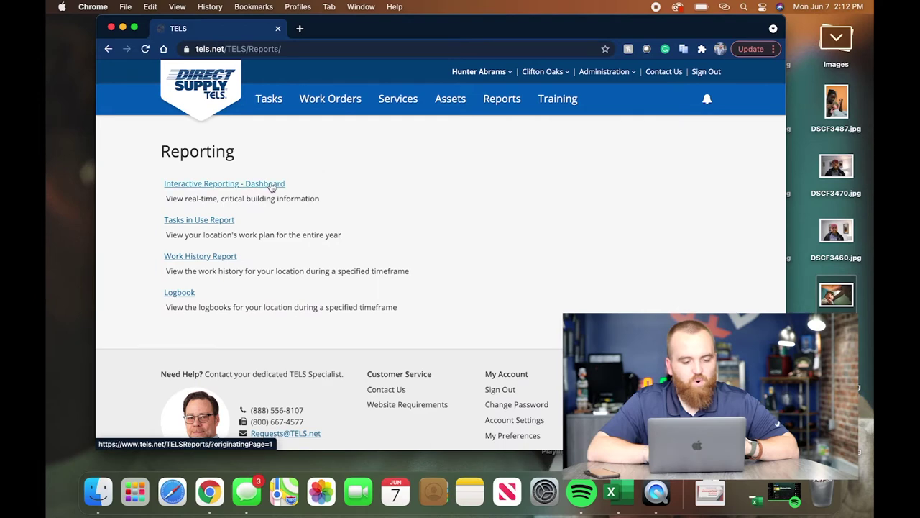
# - Run the Work History Report for the Carpeting category over the last 12 months
pyautogui.click(210, 257)
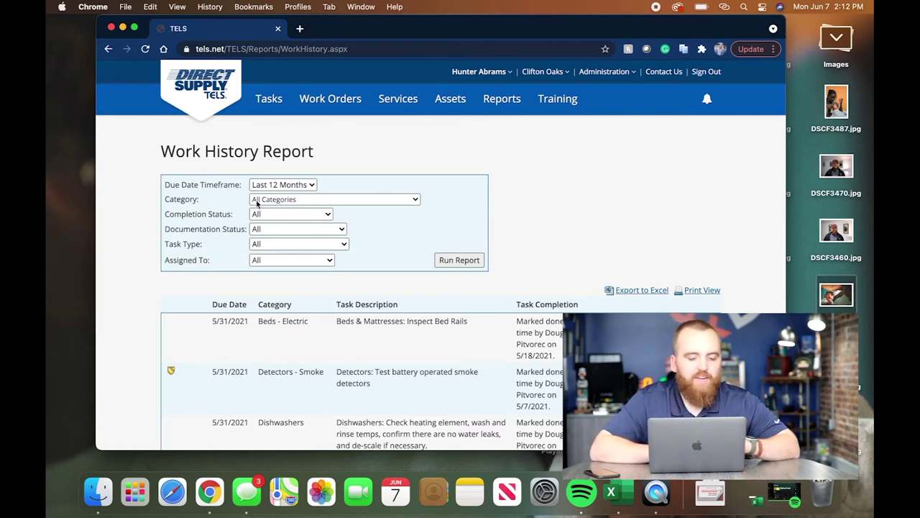
pyautogui.click(308, 199)
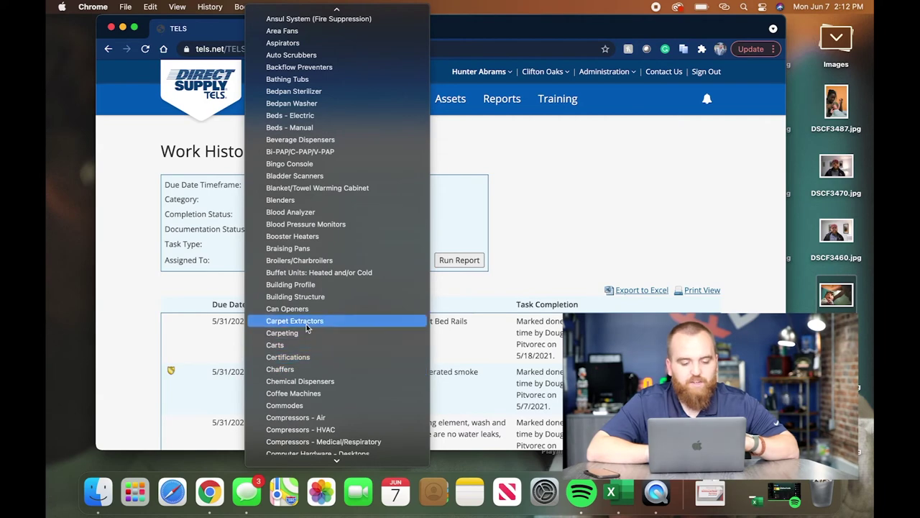
pyautogui.click(308, 332)
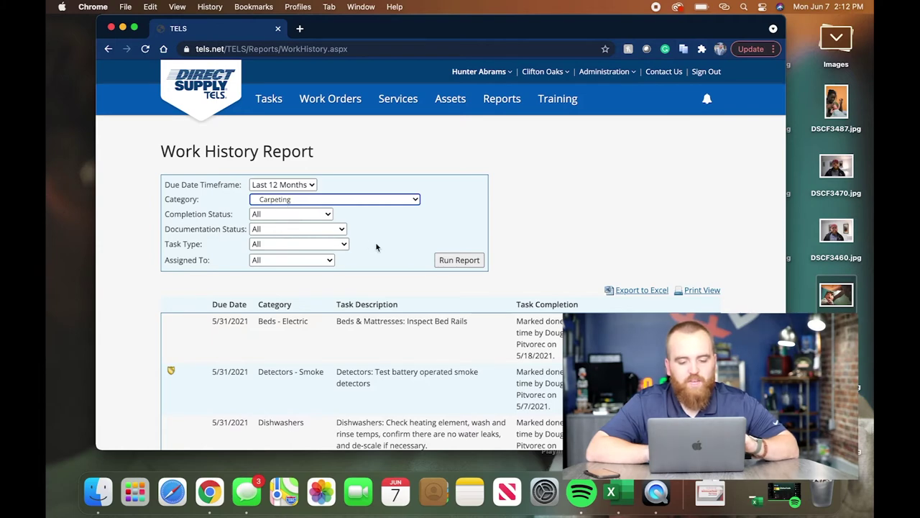
pyautogui.click(459, 260)
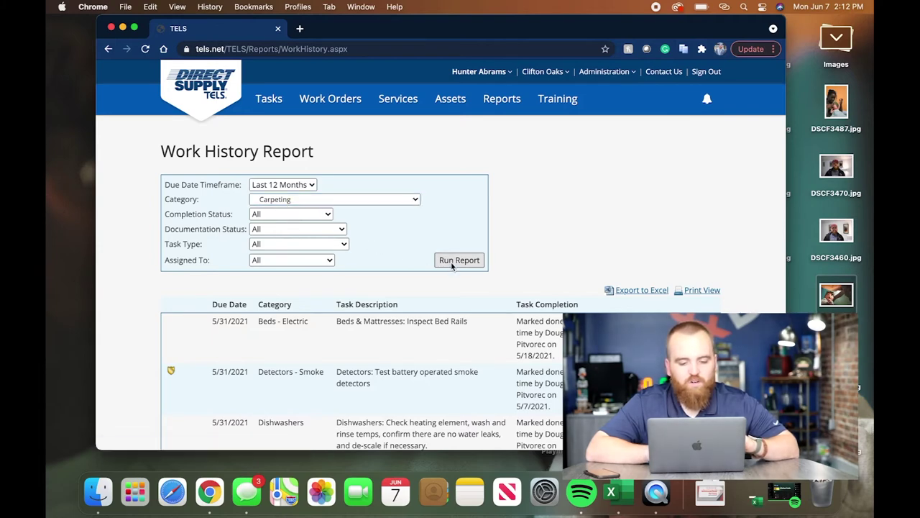
pyautogui.click(459, 259)
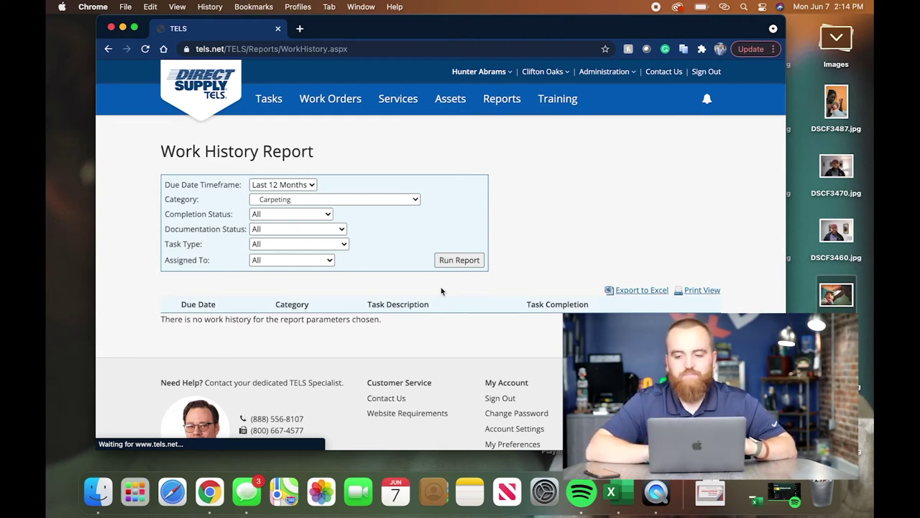
# - Leave the Chrome browser for the desktop to reach the phone app
pyautogui.click(832, 55)
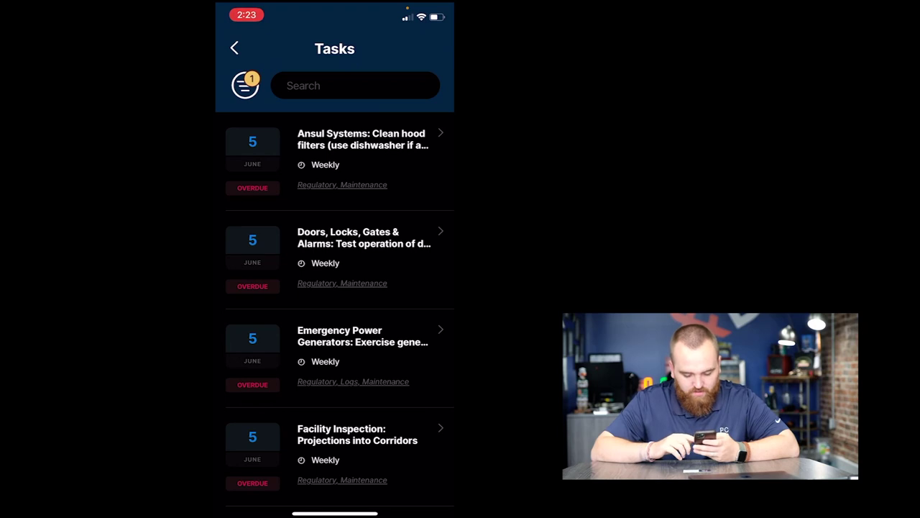
pyautogui.scroll(-3, 335, 310)
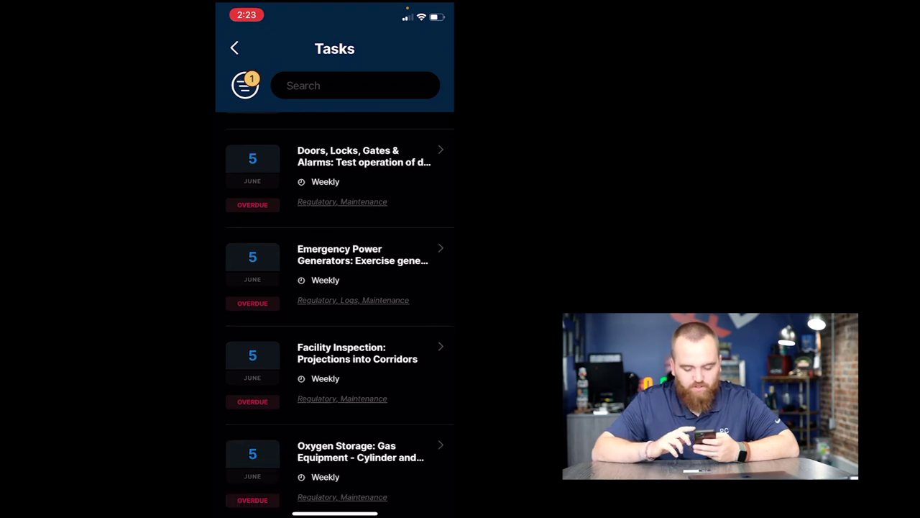
# - Open the Emergency Power Generators task's log entry form, then leave it without saving
pyautogui.click(334, 274)
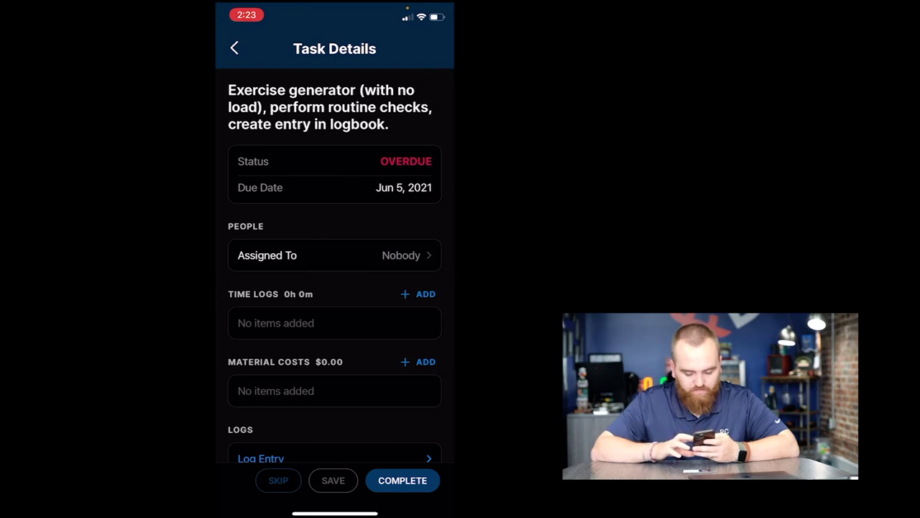
pyautogui.scroll(-4, 335, 287)
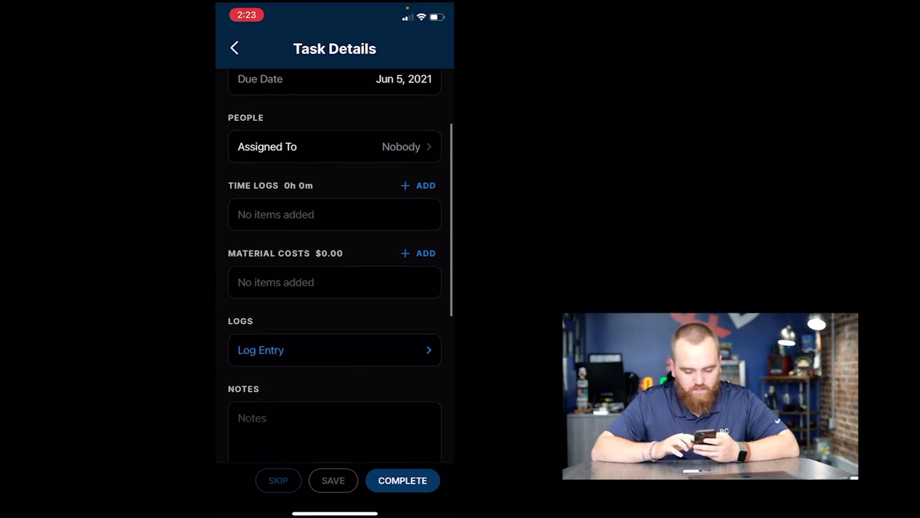
pyautogui.scroll(-1, 334, 288)
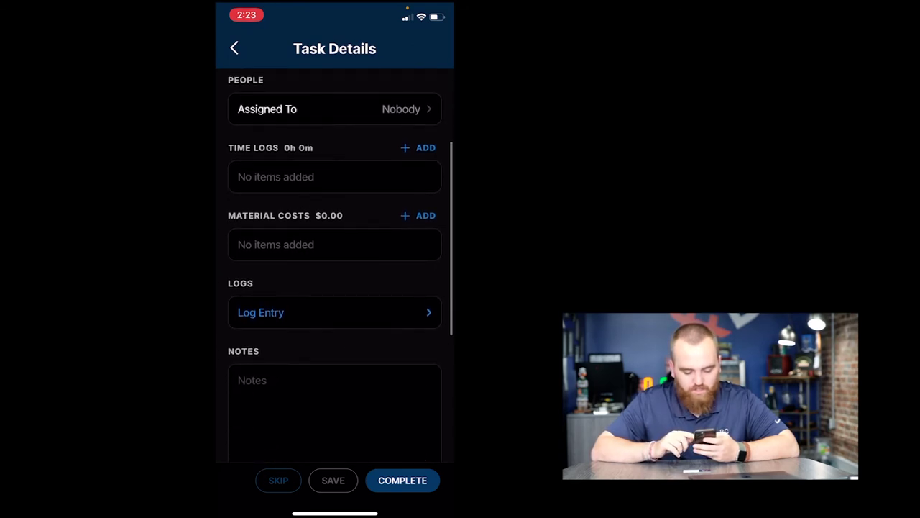
pyautogui.click(335, 312)
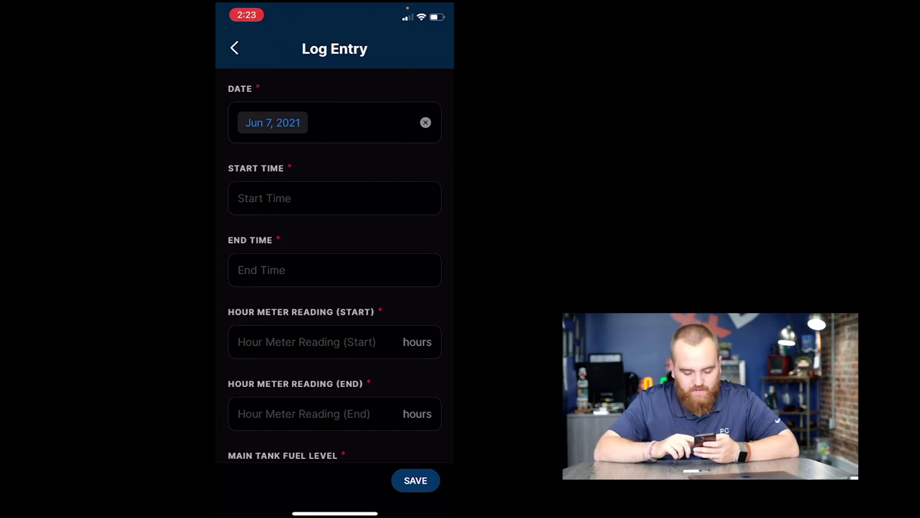
pyautogui.scroll(-5, 334, 287)
pyautogui.scroll(-3, 334, 288)
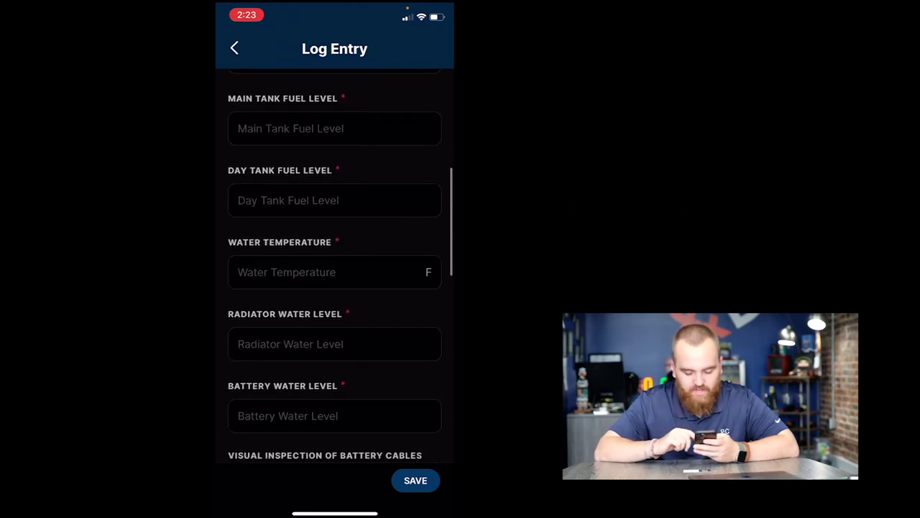
pyautogui.scroll(-2, 334, 287)
pyautogui.scroll(-1, 334, 287)
pyautogui.scroll(-3, 334, 288)
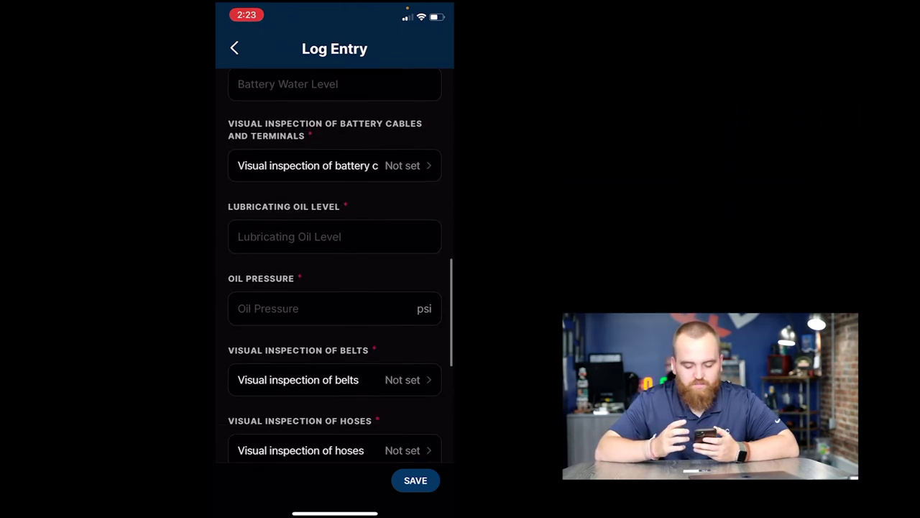
pyautogui.scroll(-2, 334, 288)
pyautogui.scroll(-1, 334, 288)
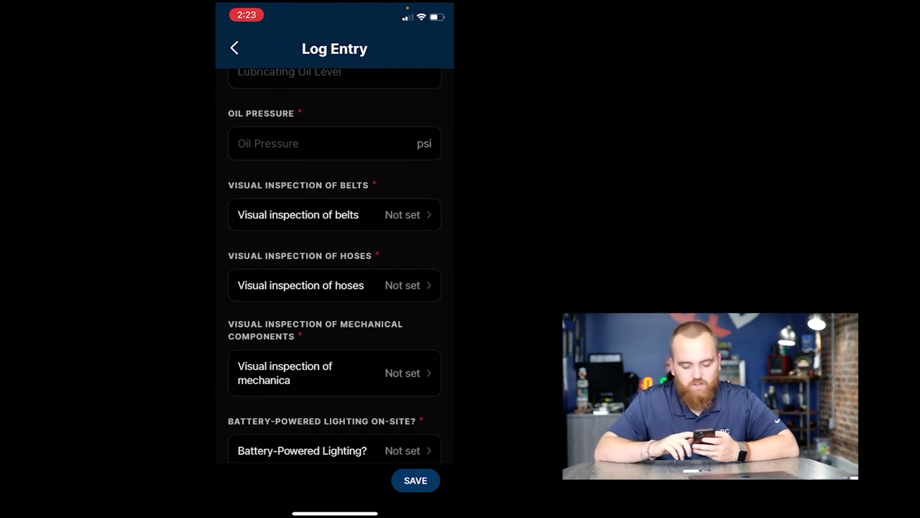
pyautogui.scroll(-1, 335, 288)
pyautogui.scroll(5, 335, 288)
pyautogui.scroll(5, 334, 288)
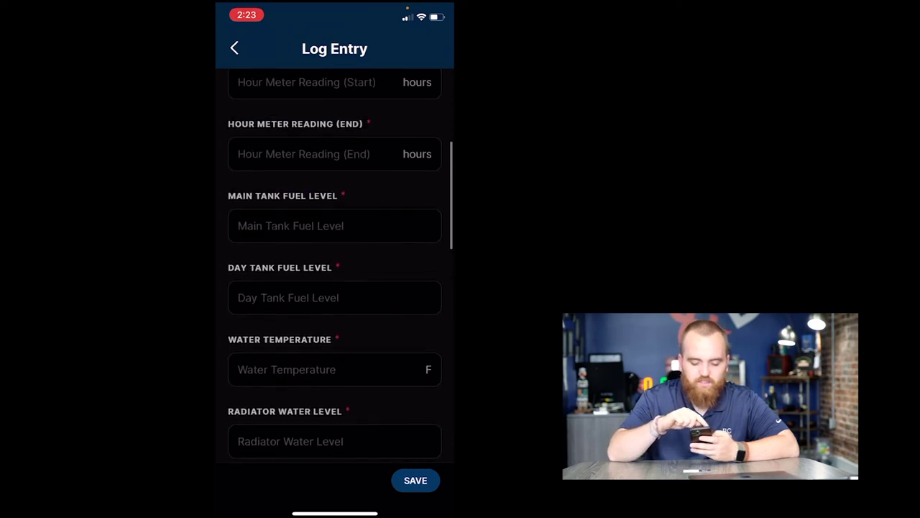
pyautogui.scroll(3, 334, 287)
pyautogui.scroll(2, 334, 288)
pyautogui.click(235, 48)
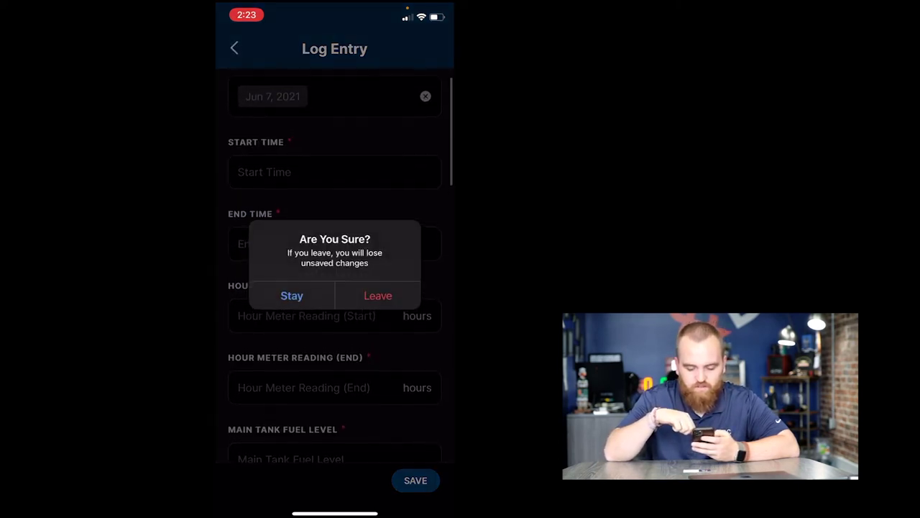
pyautogui.click(377, 296)
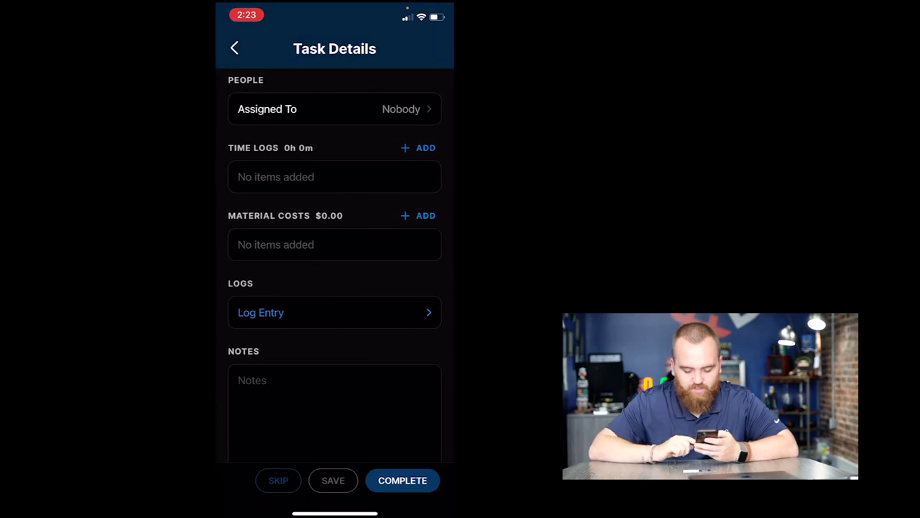
pyautogui.scroll(-3, 334, 287)
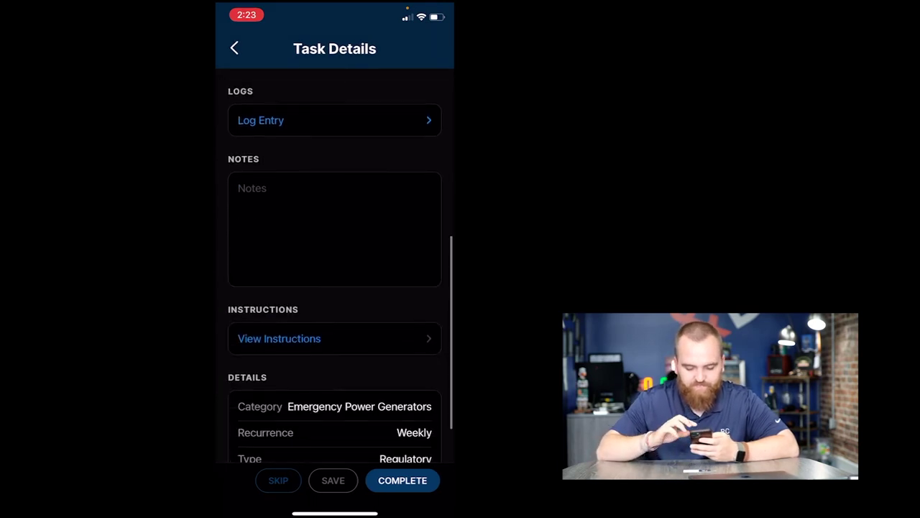
pyautogui.scroll(-2, 335, 287)
pyautogui.scroll(6, 335, 288)
pyautogui.scroll(3, 334, 288)
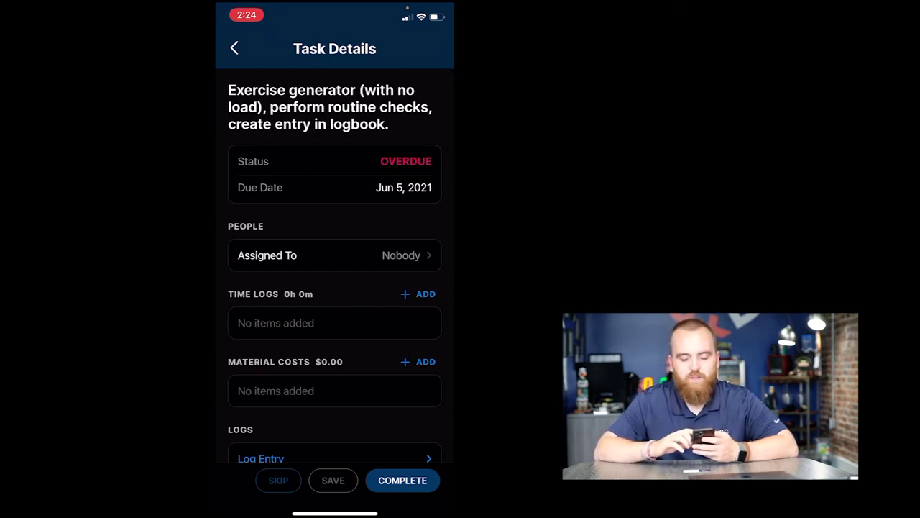
pyautogui.scroll(1, 335, 288)
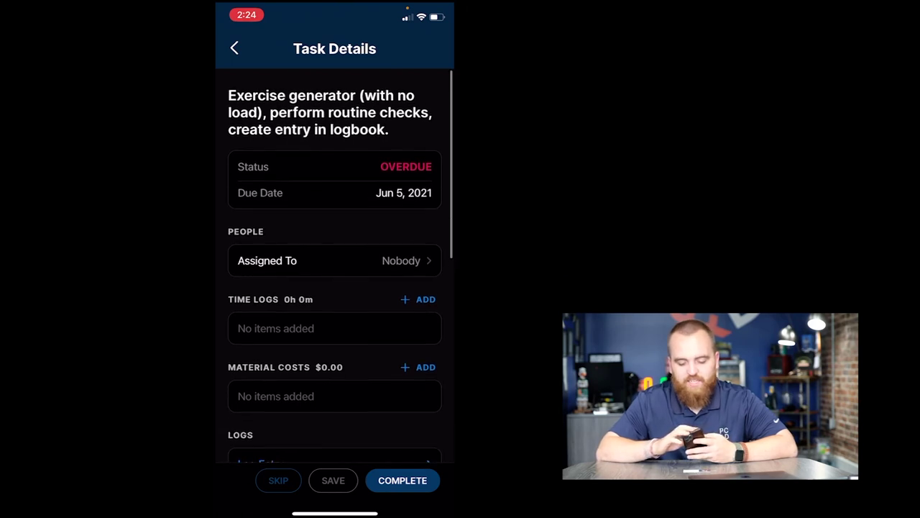
# - Return to the Tasks list and filter it to Open status tasks
pyautogui.click(234, 47)
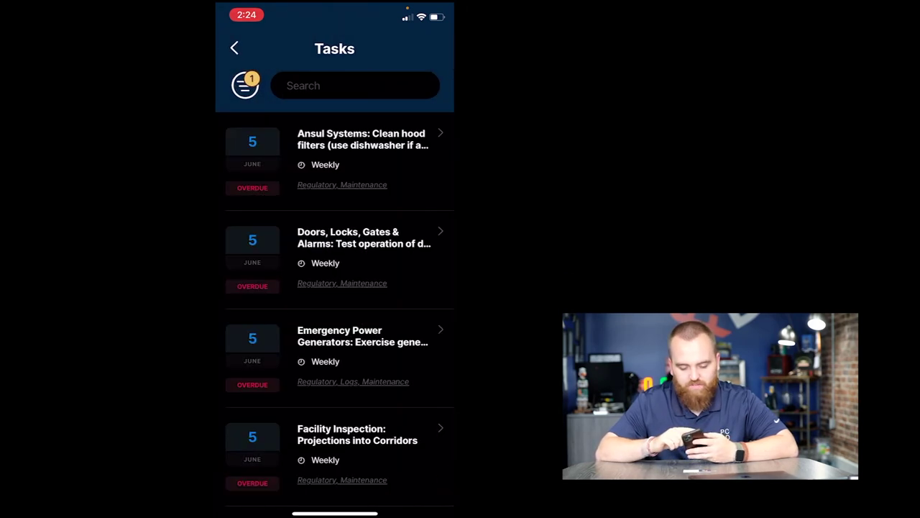
pyautogui.click(244, 85)
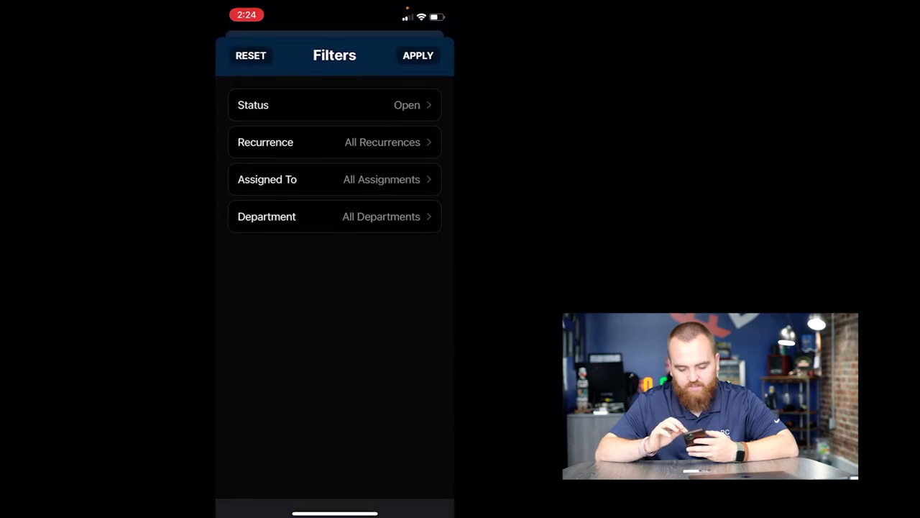
pyautogui.moveTo(334, 55); pyautogui.dragTo(335, 359)
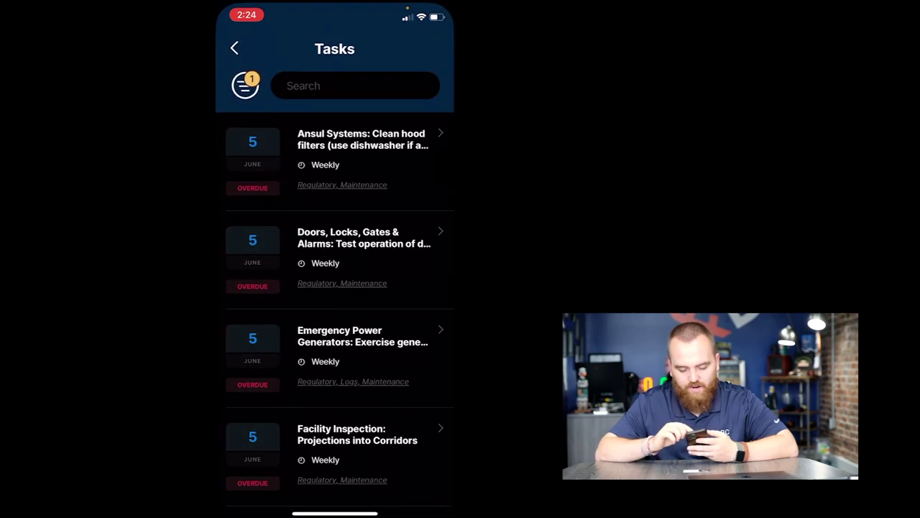
pyautogui.click(235, 48)
pyautogui.click(250, 279)
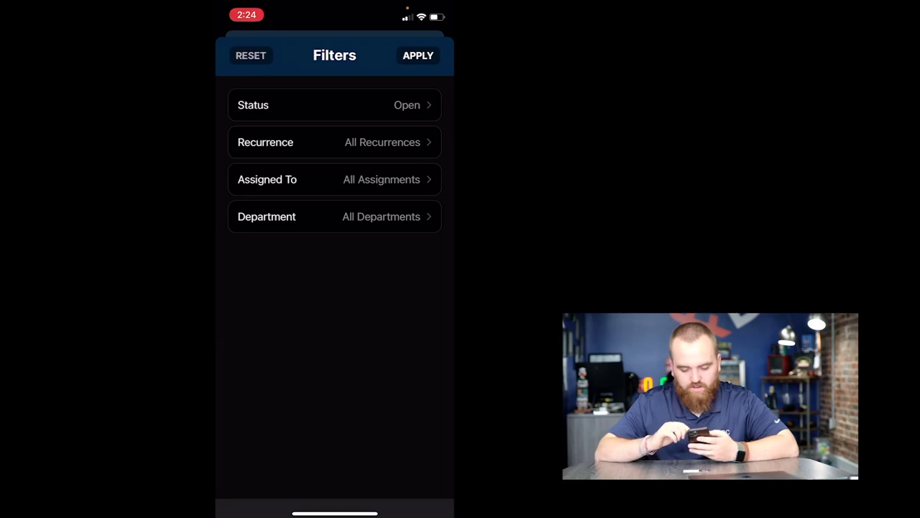
pyautogui.click(418, 55)
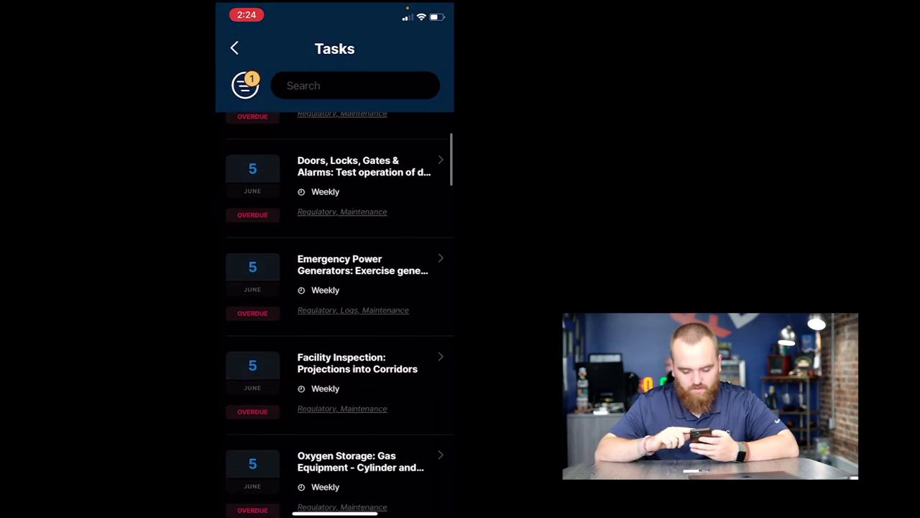
pyautogui.scroll(-5, 334, 323)
pyautogui.scroll(-10, 334, 323)
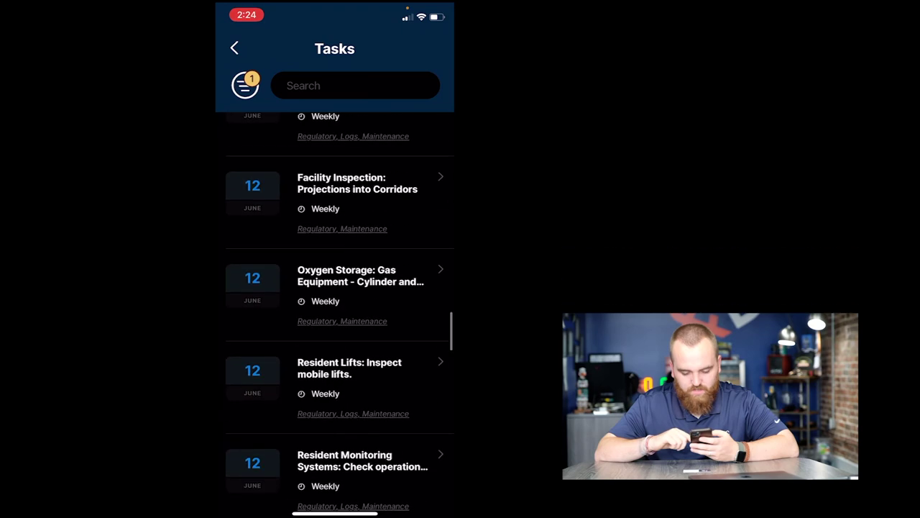
pyautogui.scroll(4, 335, 324)
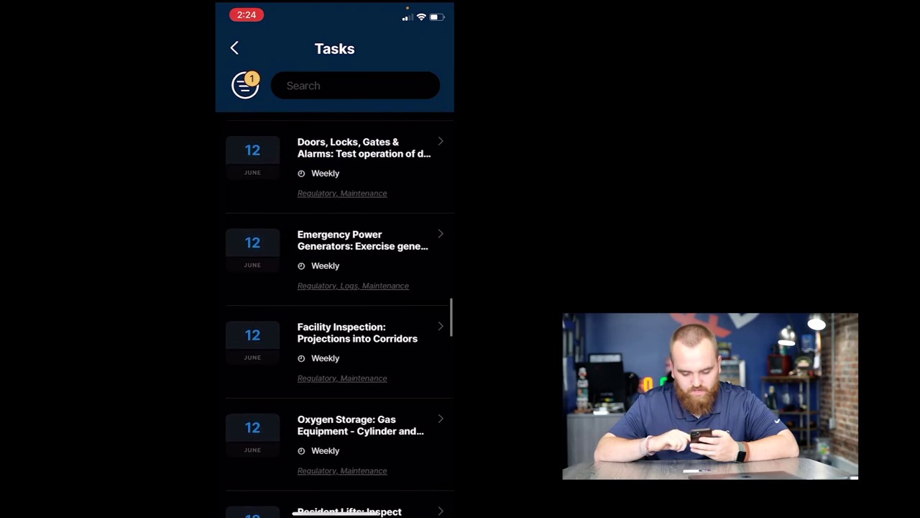
pyautogui.scroll(3, 334, 323)
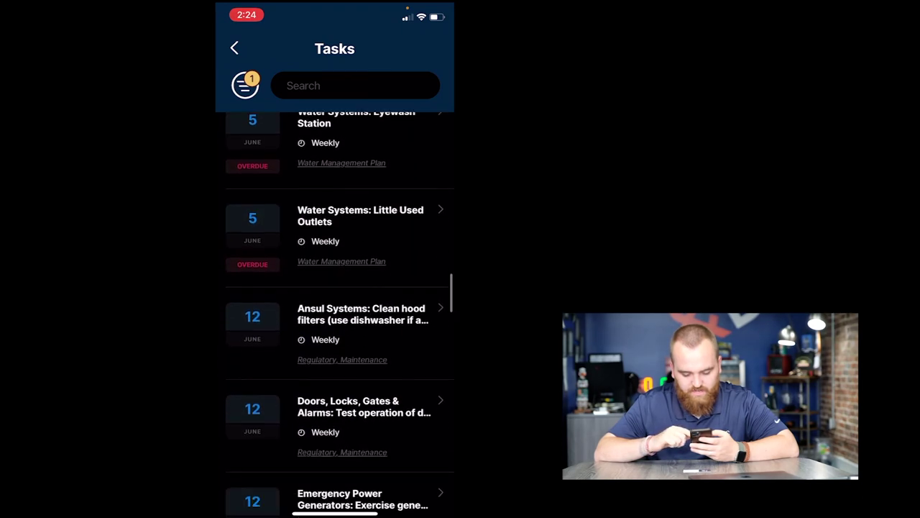
pyautogui.scroll(-6, 335, 324)
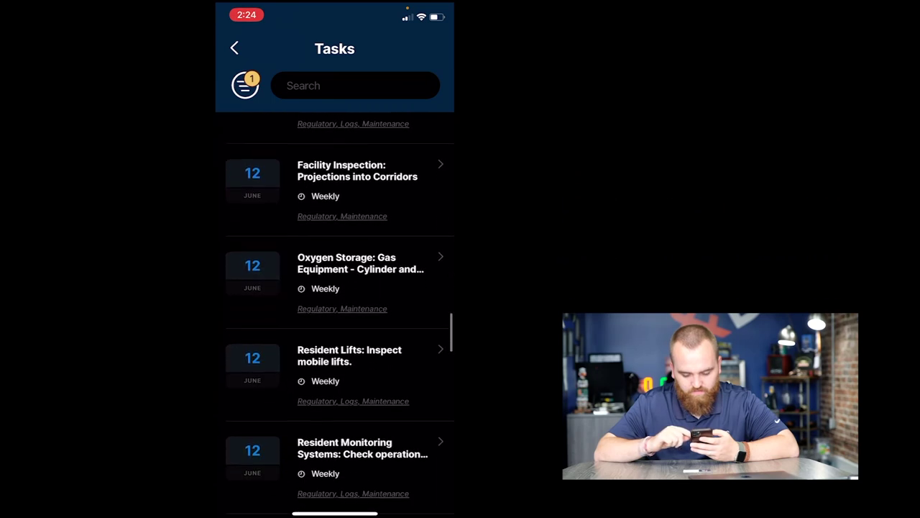
pyautogui.scroll(-6, 334, 324)
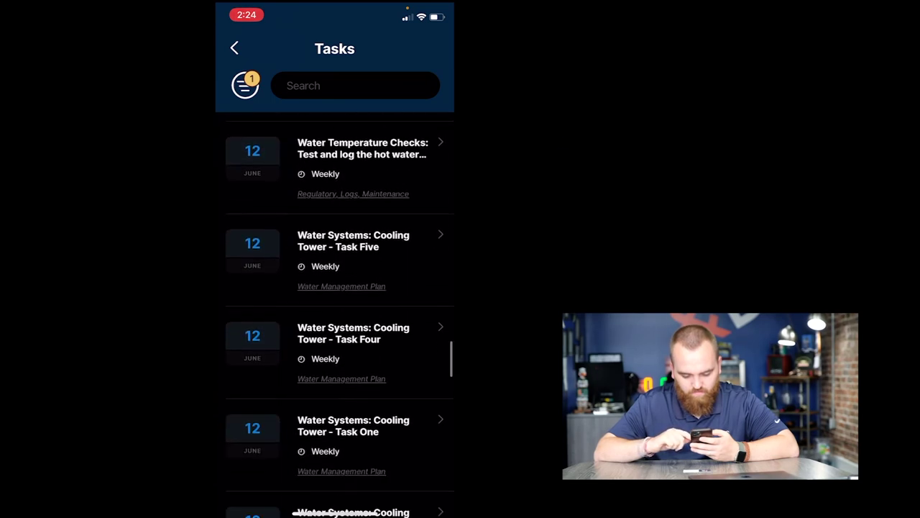
pyautogui.scroll(-6, 334, 323)
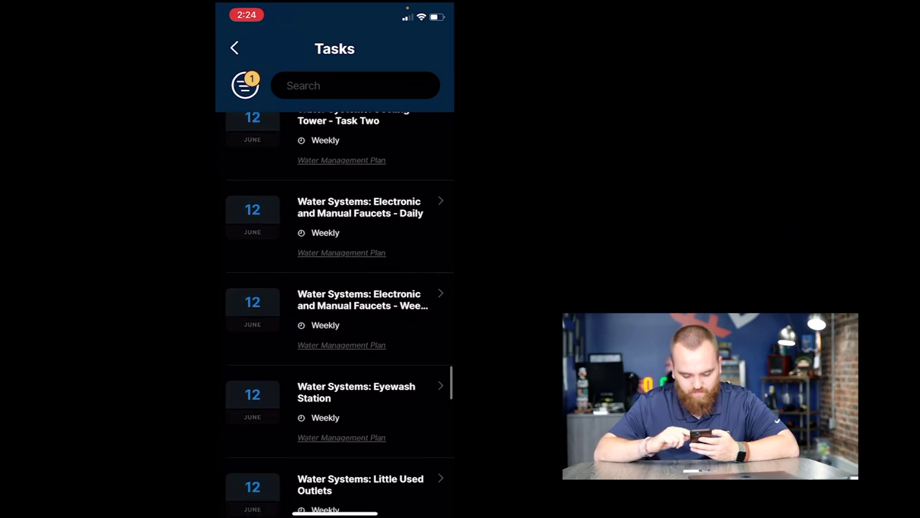
pyautogui.scroll(-4, 334, 324)
pyautogui.scroll(-2, 334, 323)
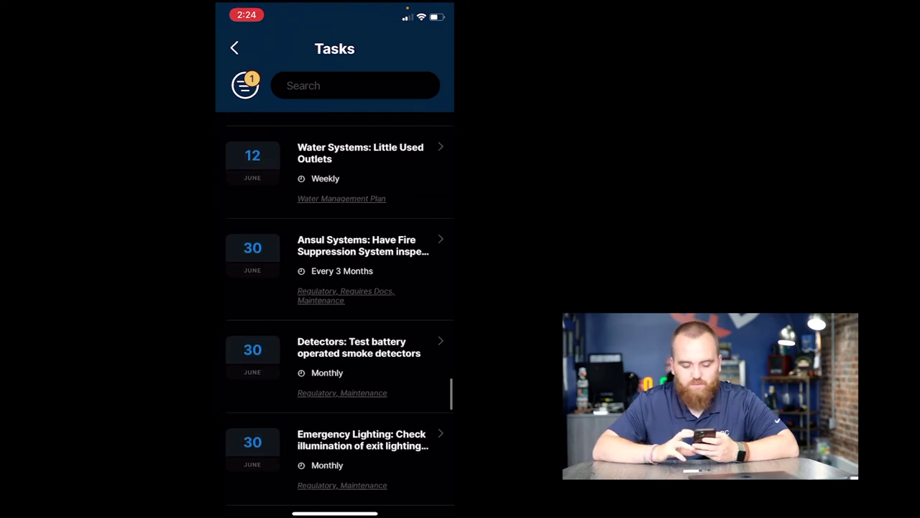
# - Open the Ansul Systems fire suppression inspection task and start a new document
pyautogui.click(334, 245)
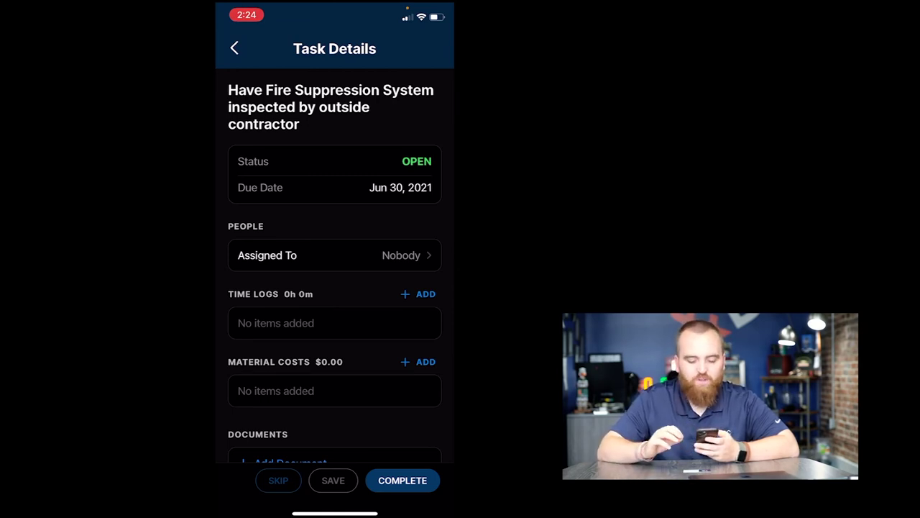
pyautogui.scroll(-3, 334, 288)
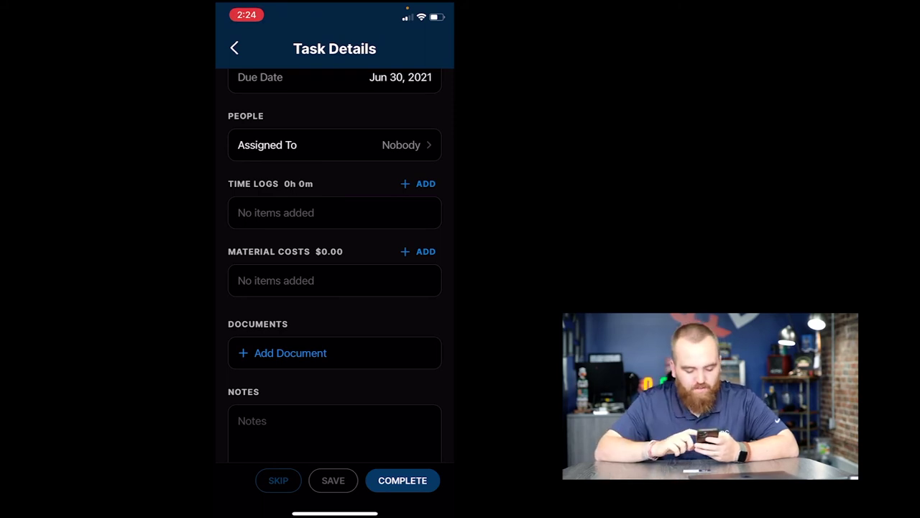
pyautogui.click(291, 352)
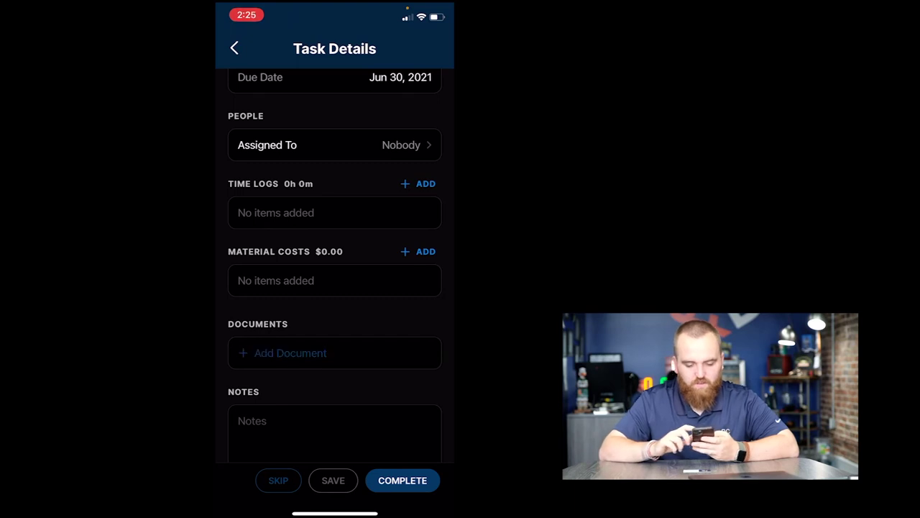
pyautogui.click(335, 119)
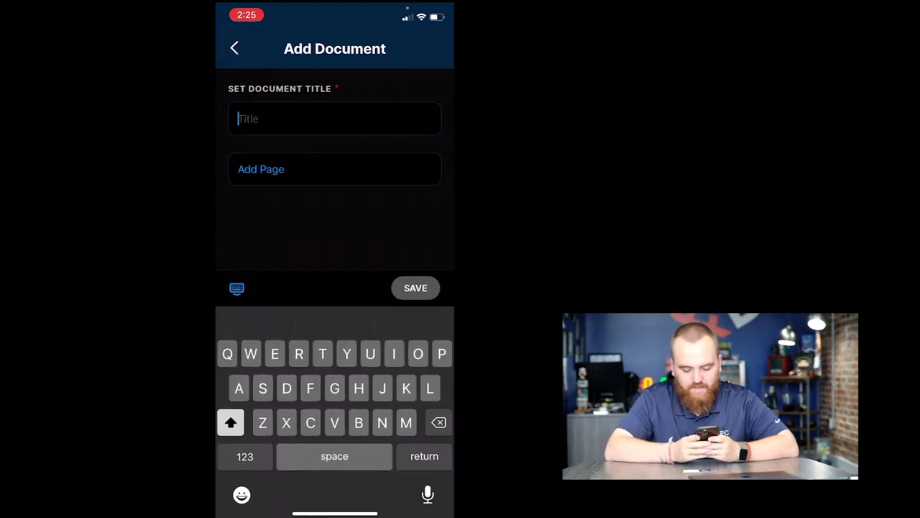
pyautogui.write('Abdul ')
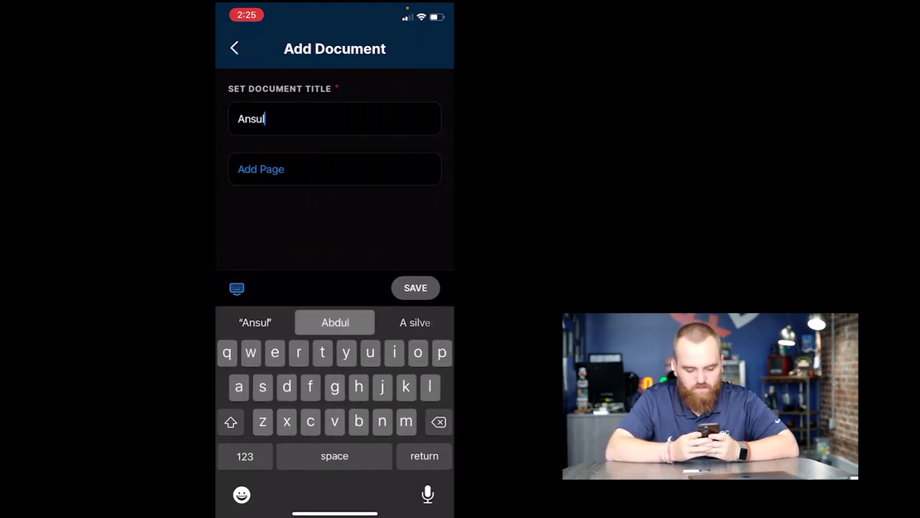
pyautogui.write('S')
# - Title the document 'Ansul System Servicing' and begin adding a photographed page
pyautogui.press('BackSpace')
pyautogui.press('BackSpace')
pyautogui.press('BackSpace')
pyautogui.press('BackSpace')
pyautogui.press('BackSpace')
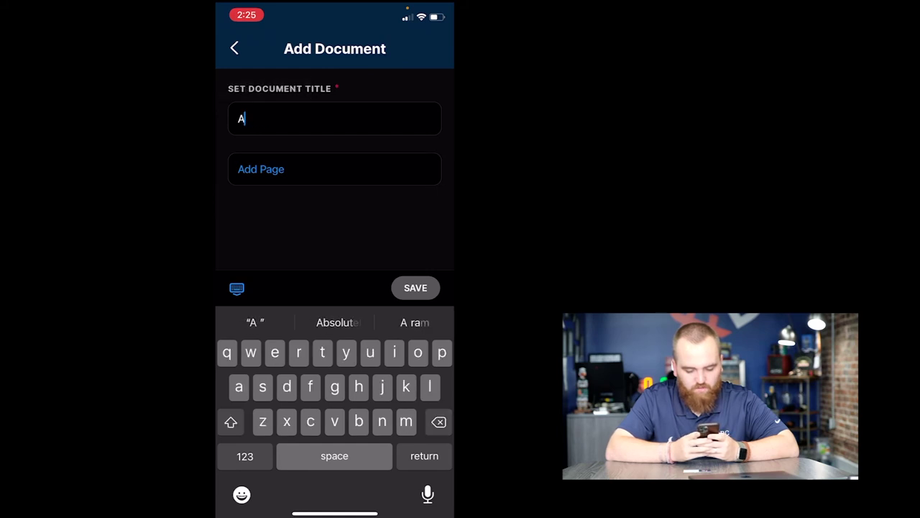
pyautogui.write('nsul System Cle')
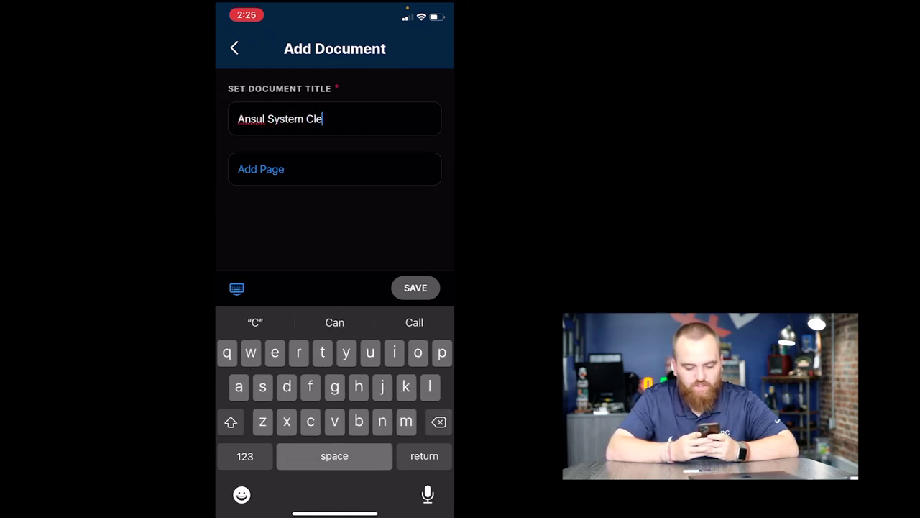
pyautogui.press('BackSpace')
pyautogui.press('BackSpace')
pyautogui.press('BackSpace')
pyautogui.write('Ser')
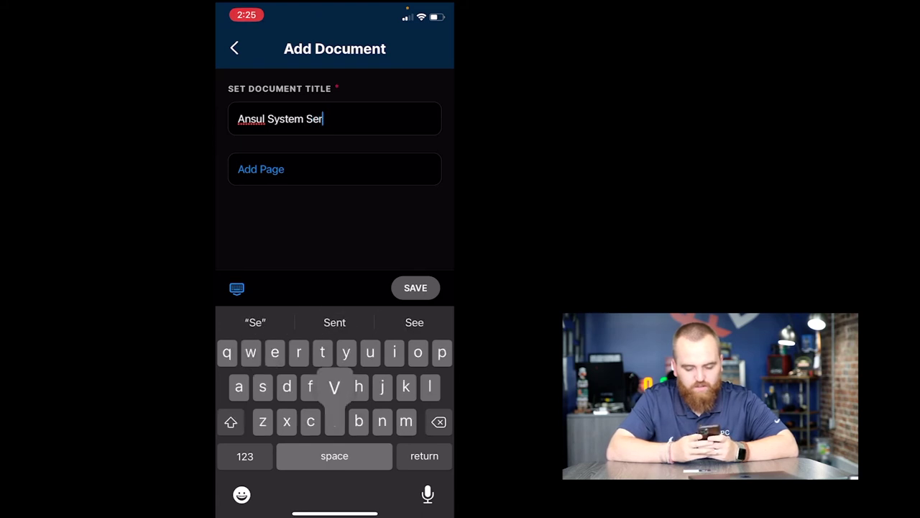
pyautogui.write('vicing')
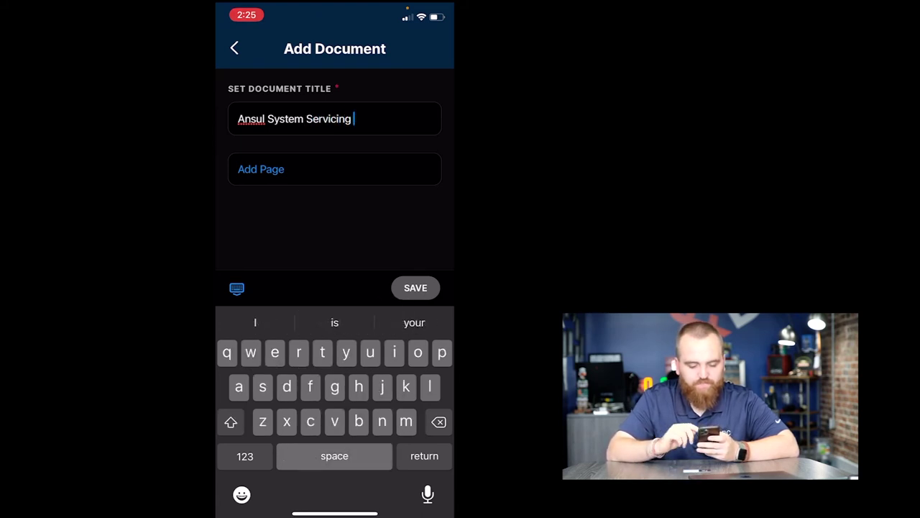
pyautogui.press('Return')
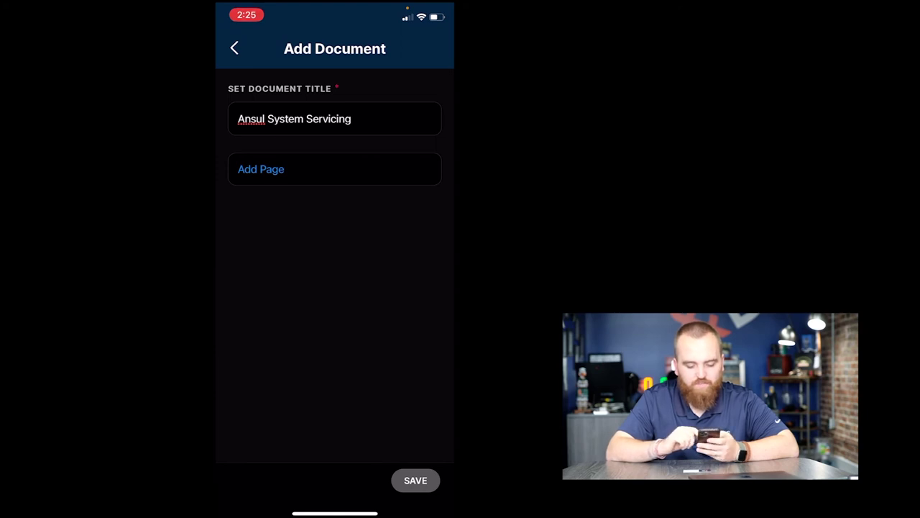
pyautogui.click(335, 169)
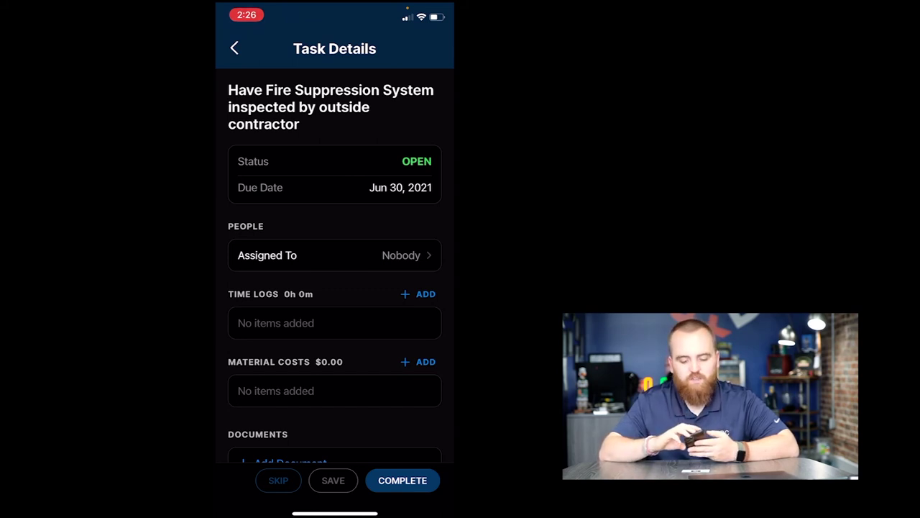
# - Back out to the Clifton Oaks dashboard and open the list of 13 work orders
pyautogui.click(235, 47)
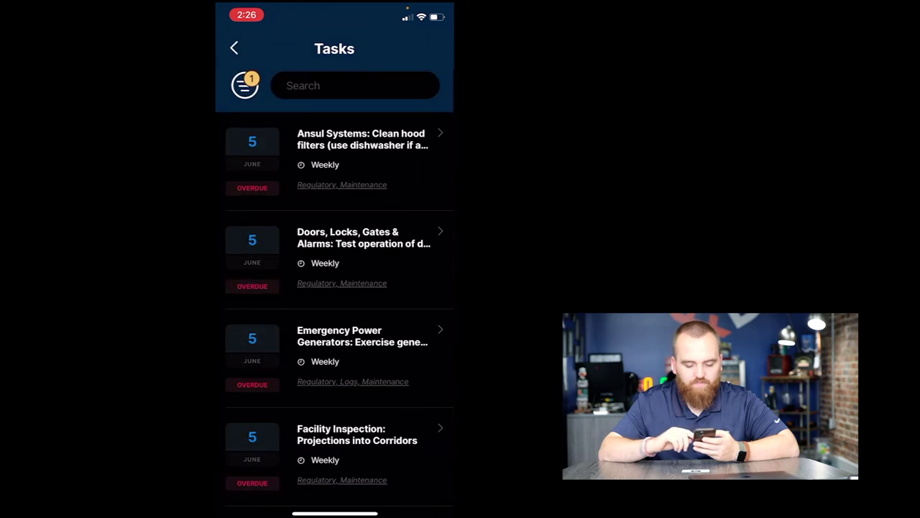
pyautogui.scroll(-3, 335, 317)
pyautogui.scroll(3, 334, 316)
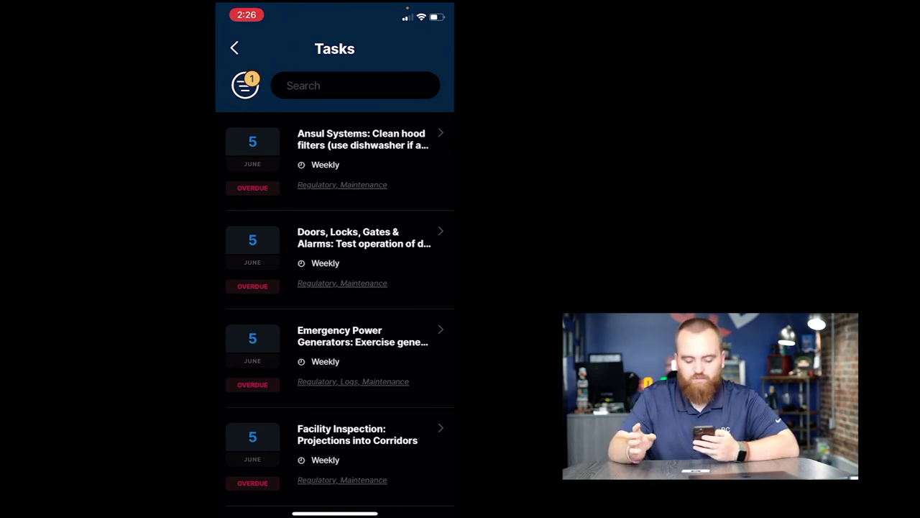
pyautogui.click(233, 48)
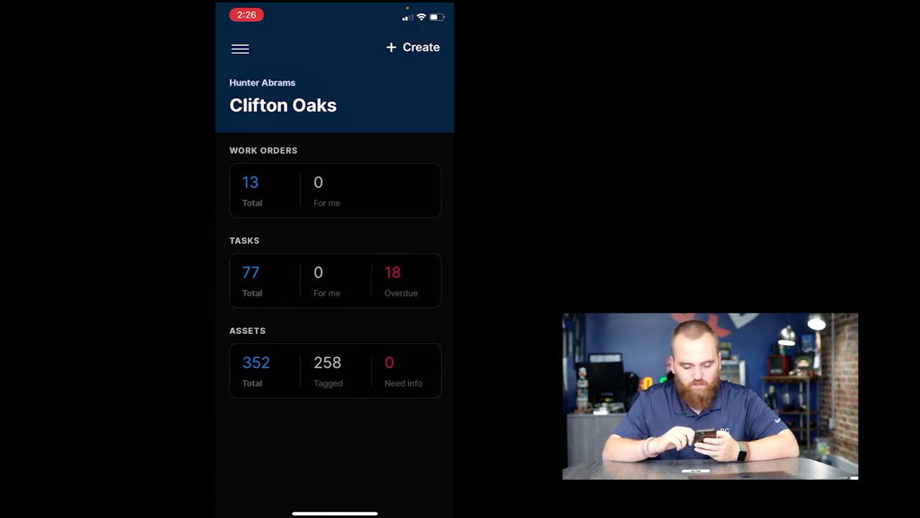
pyautogui.click(251, 190)
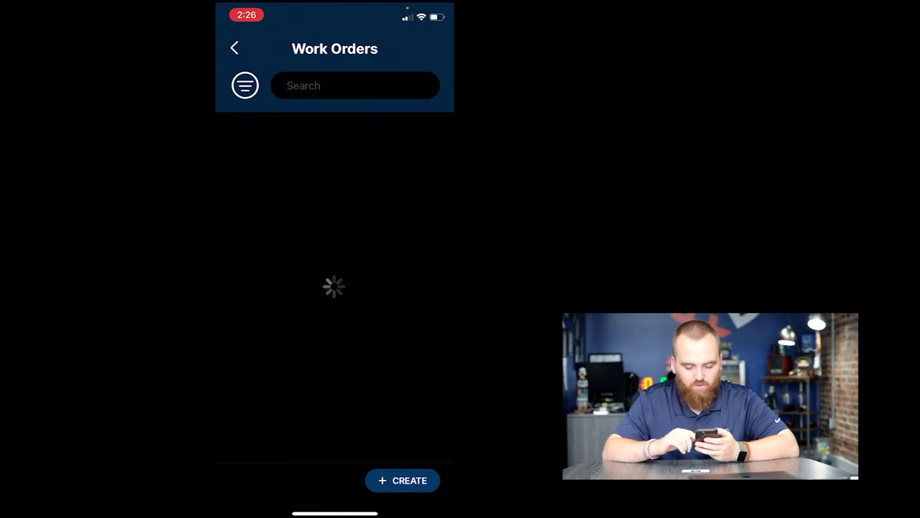
pyautogui.scroll(-5, 335, 288)
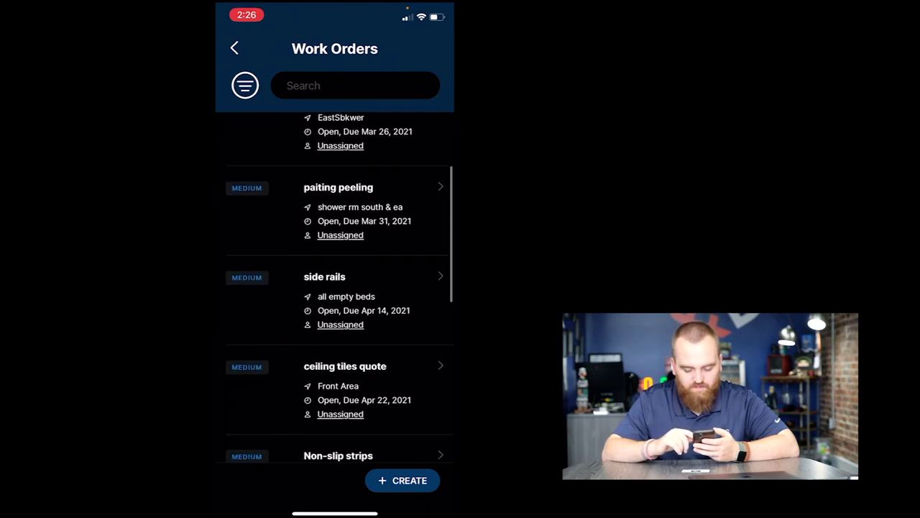
pyautogui.scroll(-5, 336, 287)
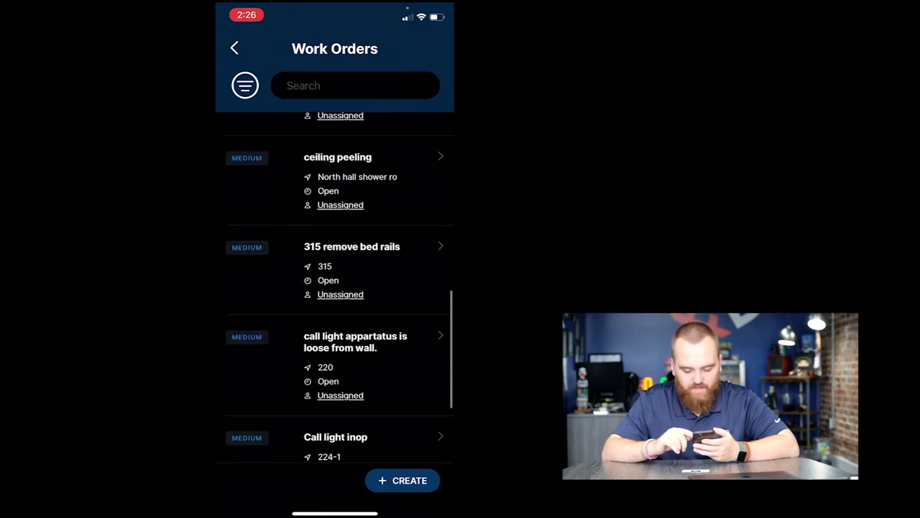
pyautogui.scroll(-5, 335, 288)
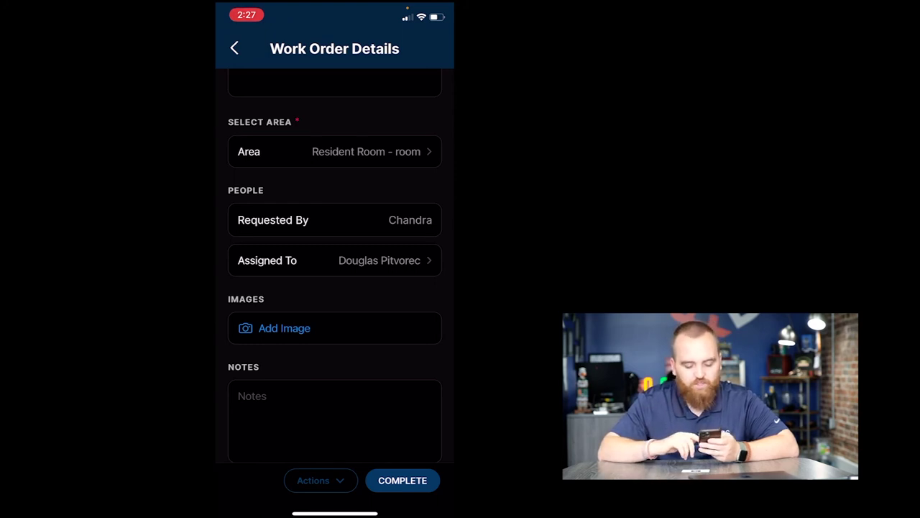
# - Take a new photo and attach it to the work order
pyautogui.click(284, 328)
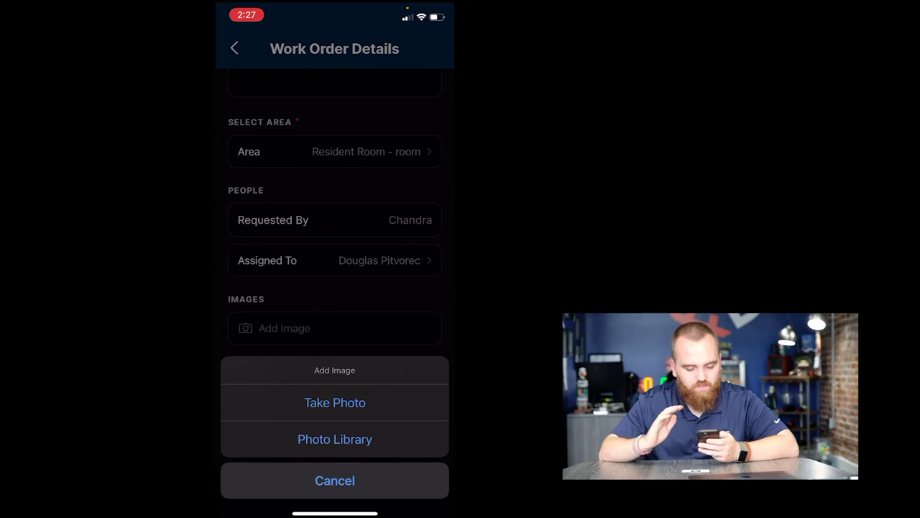
pyautogui.click(335, 403)
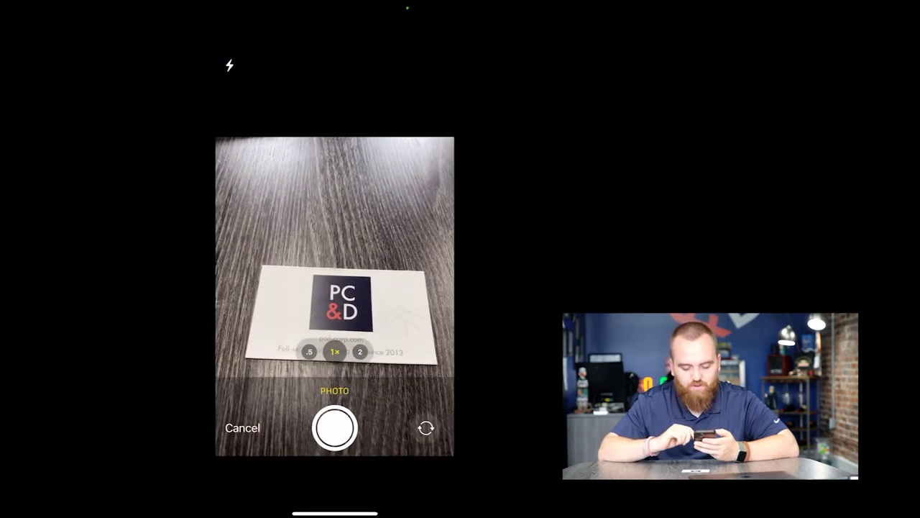
pyautogui.click(335, 428)
pyautogui.click(420, 475)
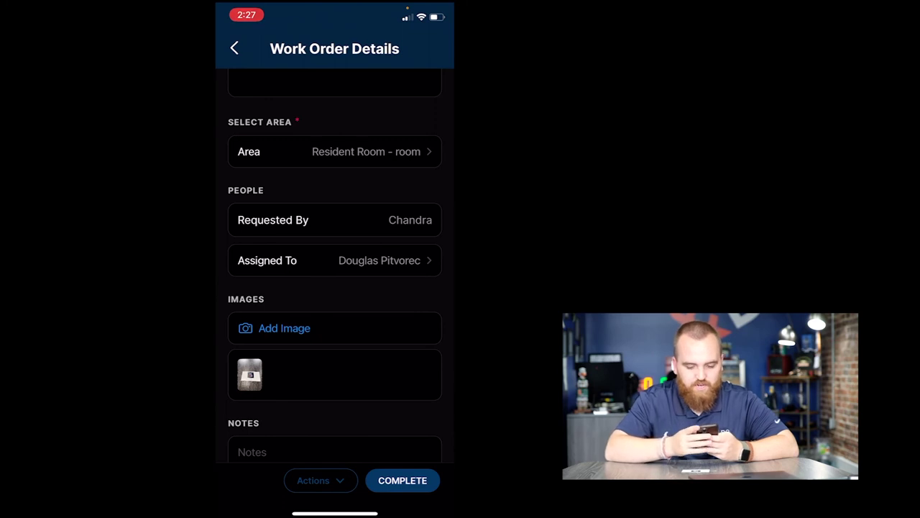
# - Delete the attached image and return to the Work Orders list
pyautogui.click(249, 374)
pyautogui.click(432, 49)
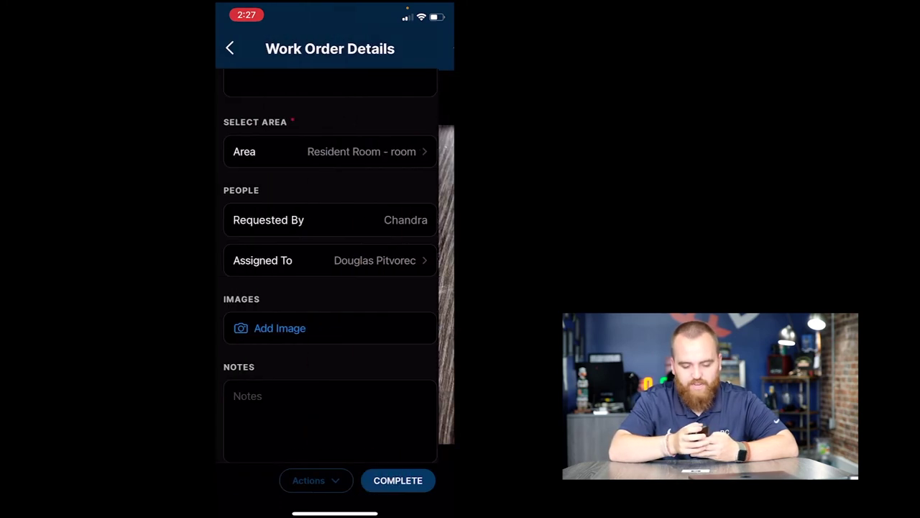
pyautogui.click(234, 48)
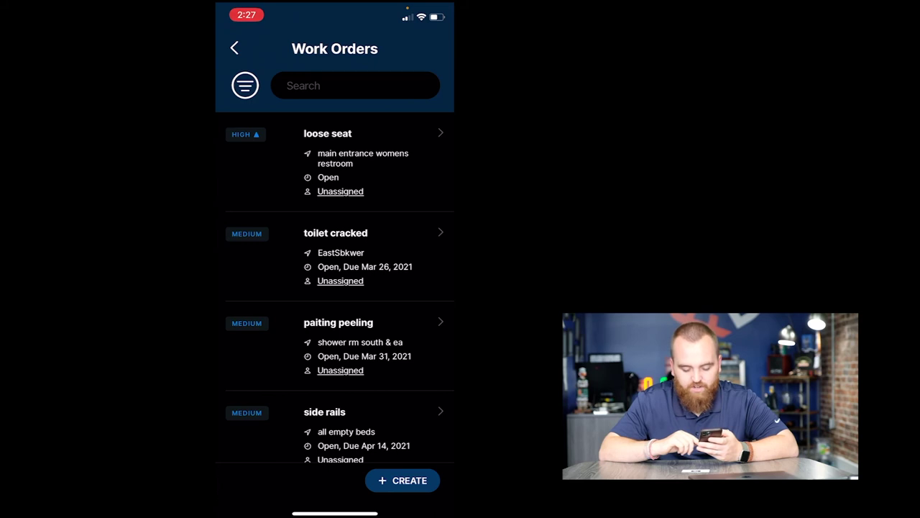
# - Create a new work order and select its Summary field
pyautogui.click(403, 480)
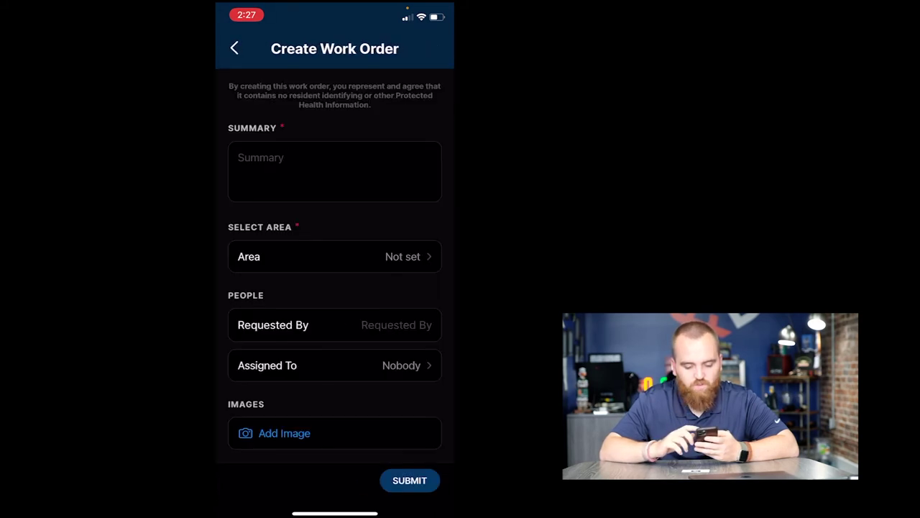
pyautogui.click(334, 171)
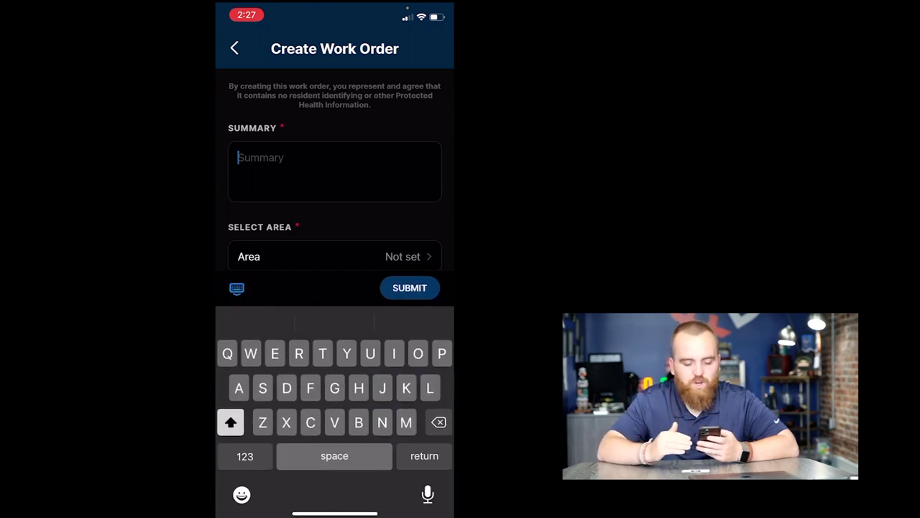
pyautogui.scroll(-2, 335, 180)
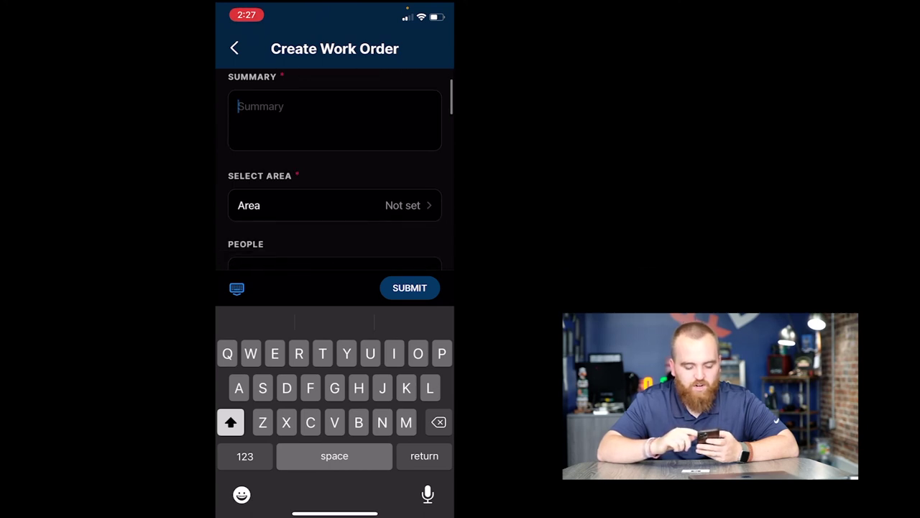
pyautogui.scroll(-2, 335, 179)
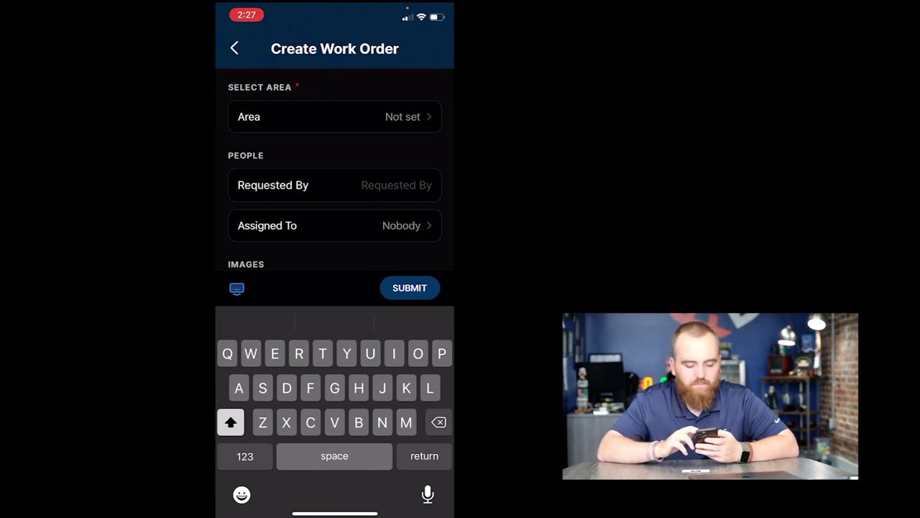
pyautogui.scroll(-2, 335, 179)
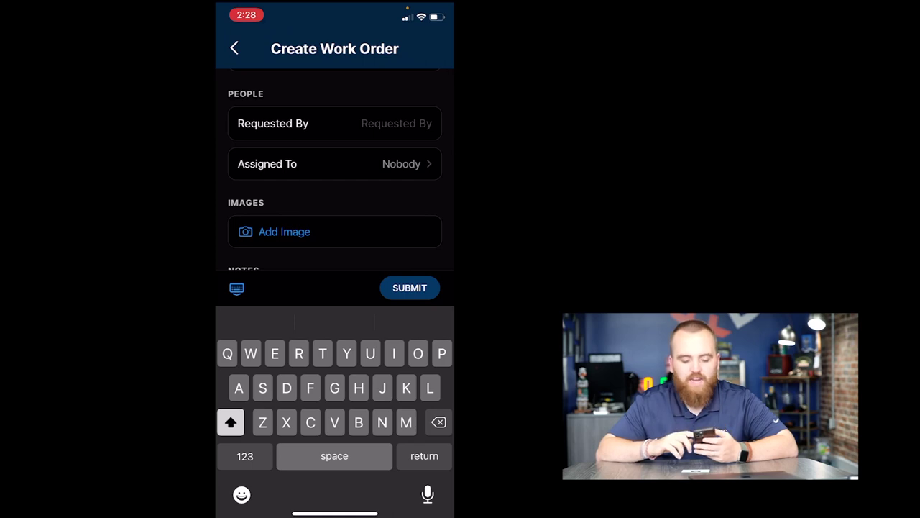
pyautogui.scroll(-2, 334, 180)
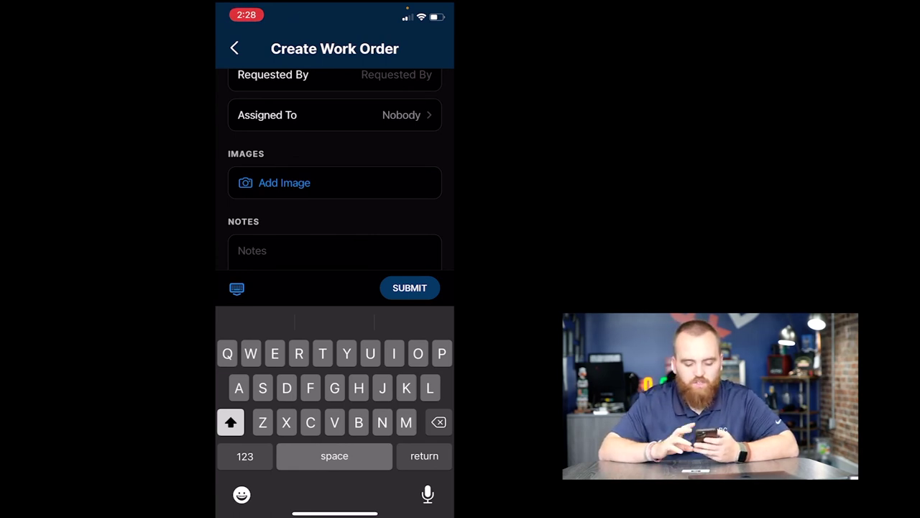
# - Attach a new photo of the business card to the work order, then back out of the form
pyautogui.click(335, 183)
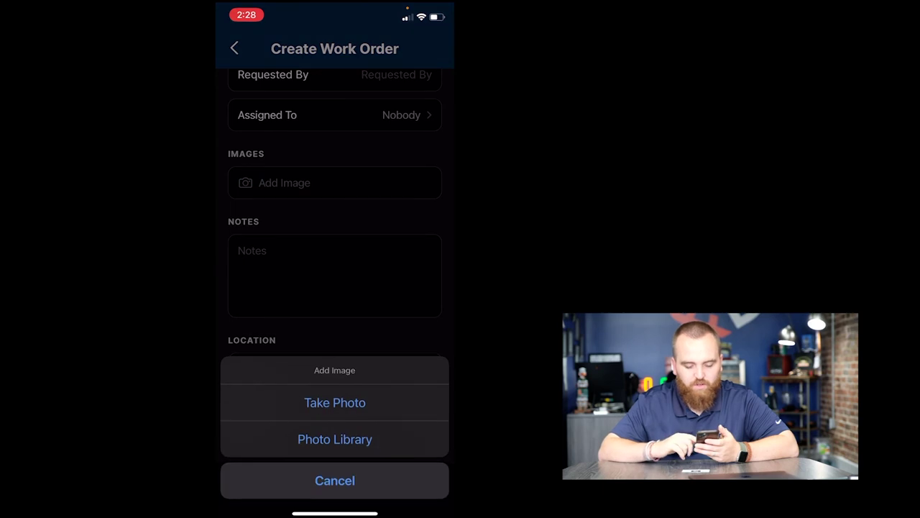
pyautogui.click(334, 402)
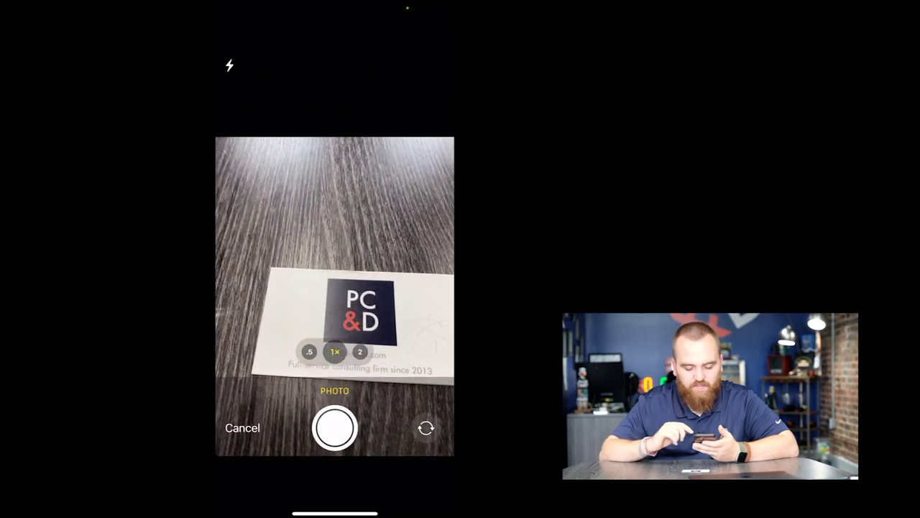
pyautogui.click(335, 428)
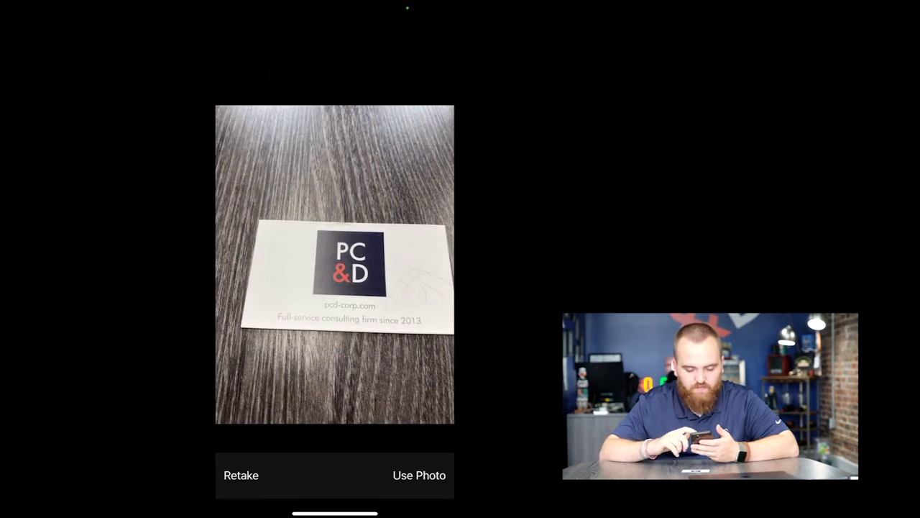
pyautogui.click(419, 475)
pyautogui.scroll(-2, 334, 165)
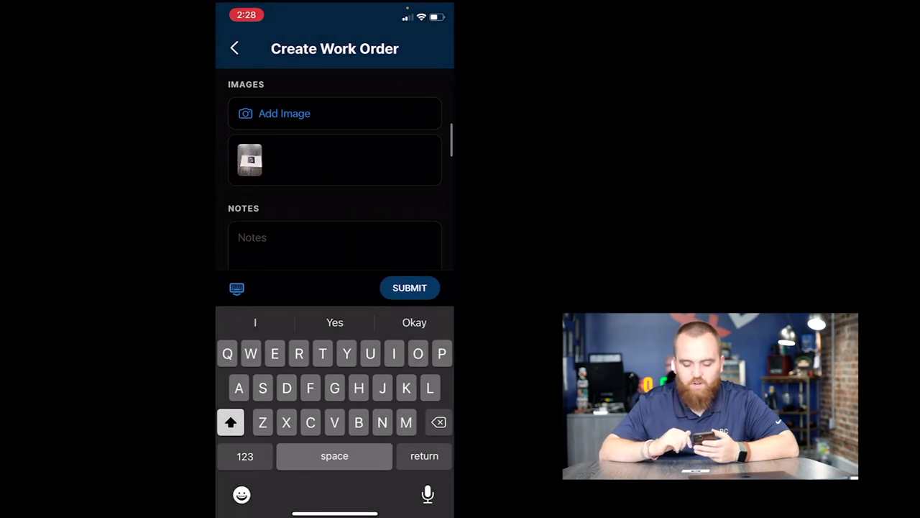
pyautogui.scroll(-2, 334, 166)
pyautogui.scroll(-1, 335, 165)
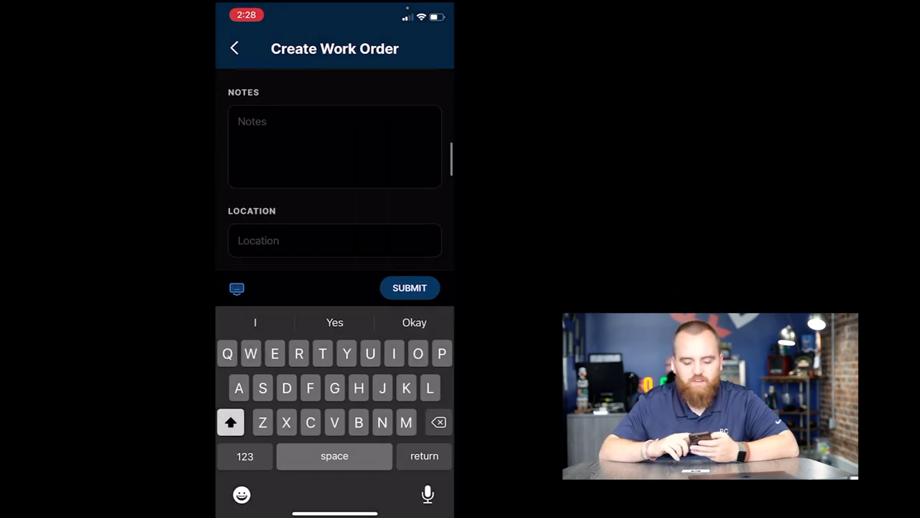
pyautogui.scroll(-2, 334, 166)
pyautogui.scroll(-2, 334, 165)
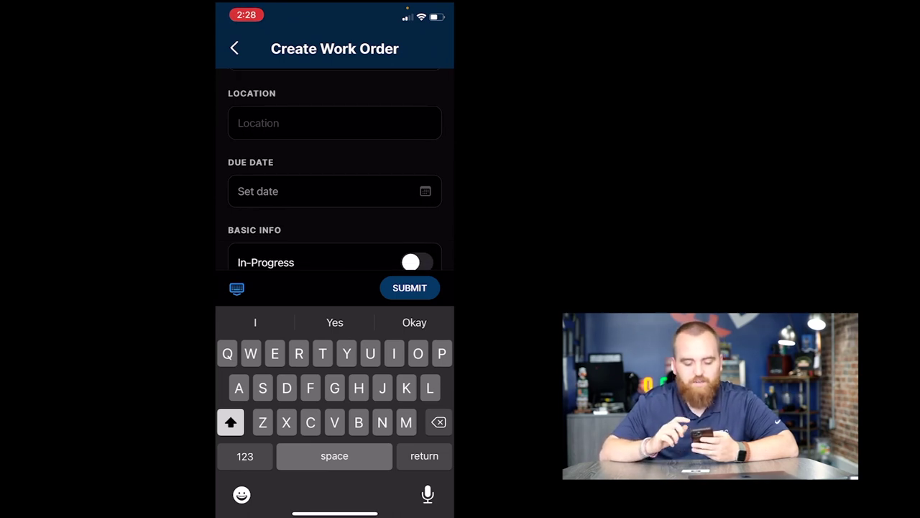
pyautogui.scroll(-2, 334, 165)
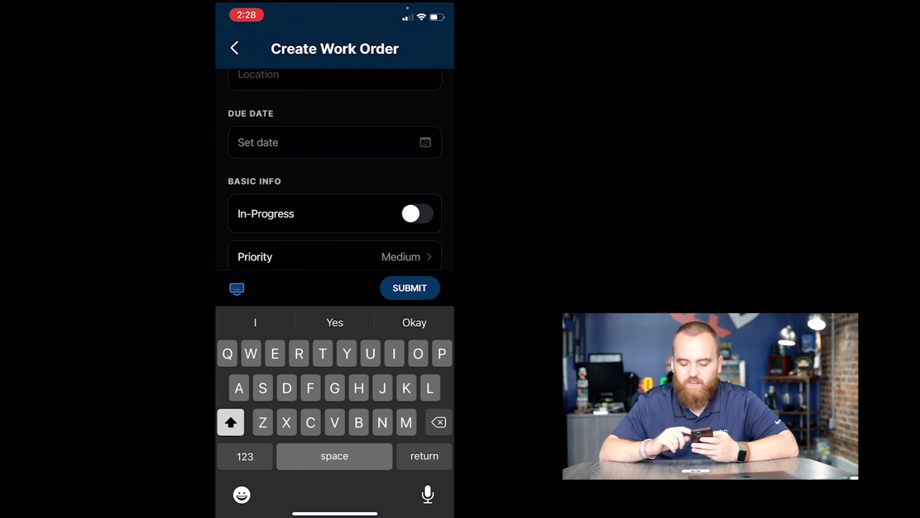
pyautogui.scroll(-2, 335, 165)
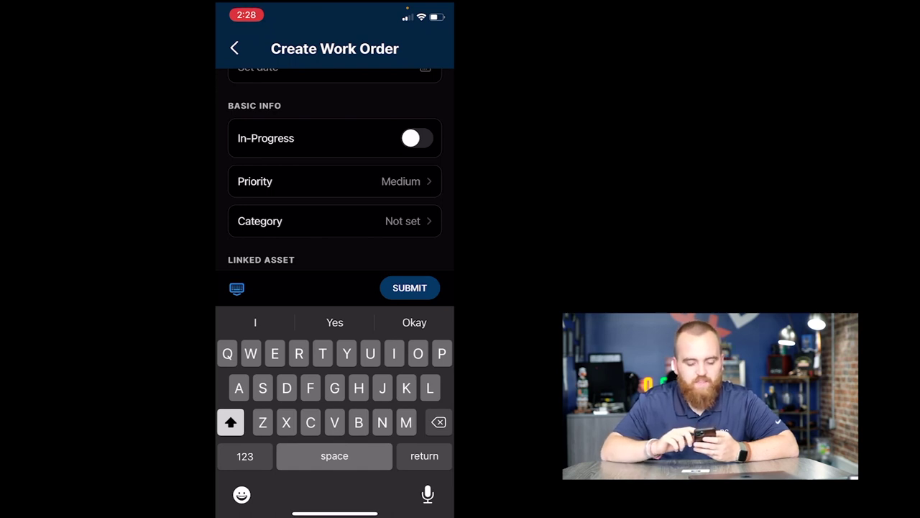
pyautogui.scroll(-3, 334, 166)
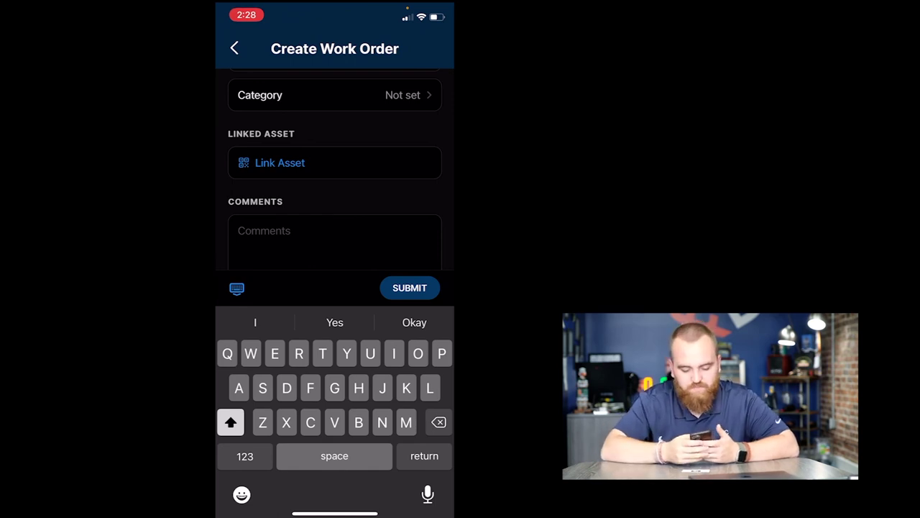
pyautogui.scroll(-3, 334, 166)
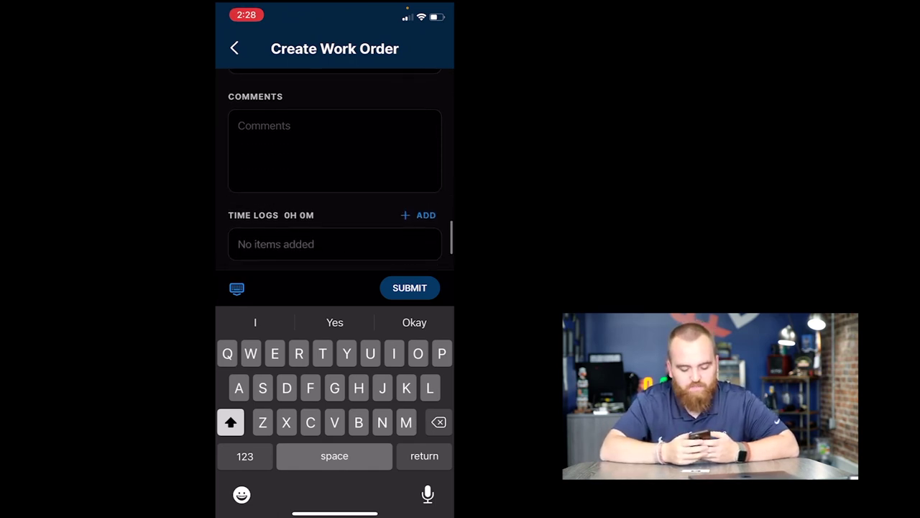
pyautogui.scroll(-3, 334, 166)
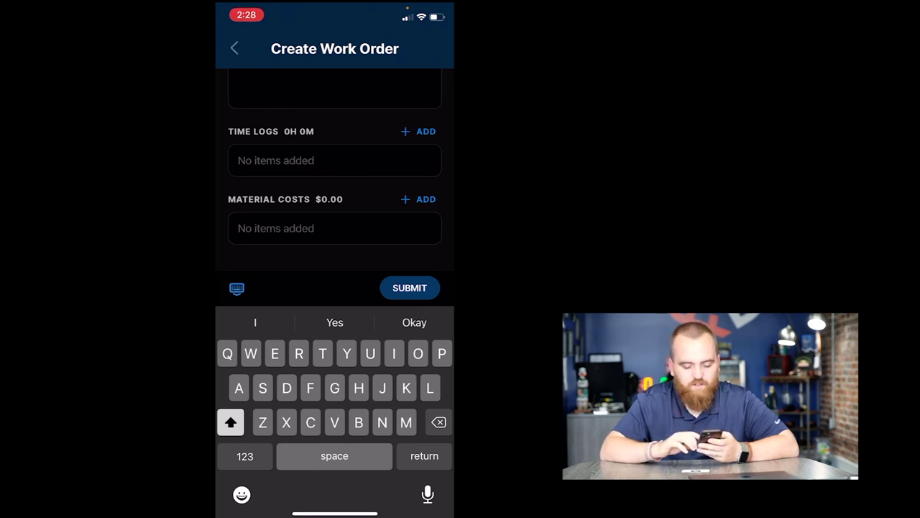
pyautogui.click(235, 48)
# - Choose Leave to discard the unsaved work order
pyautogui.click(378, 296)
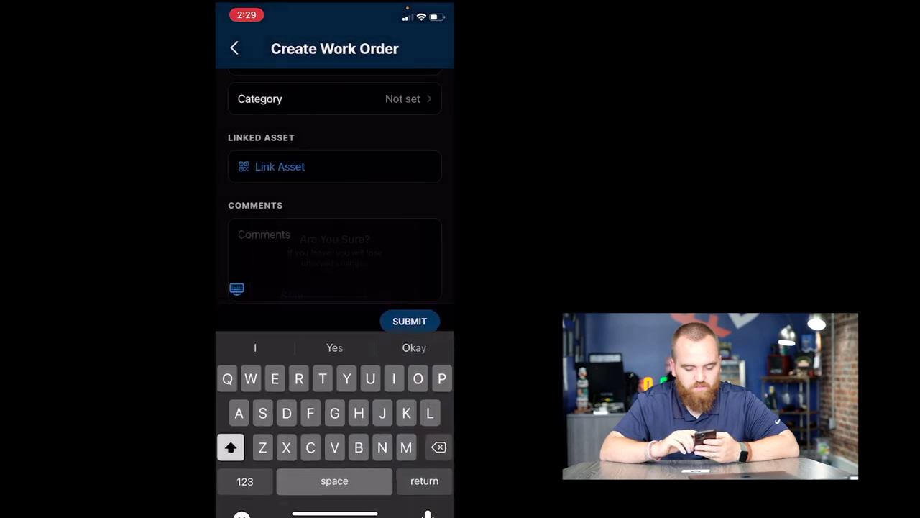